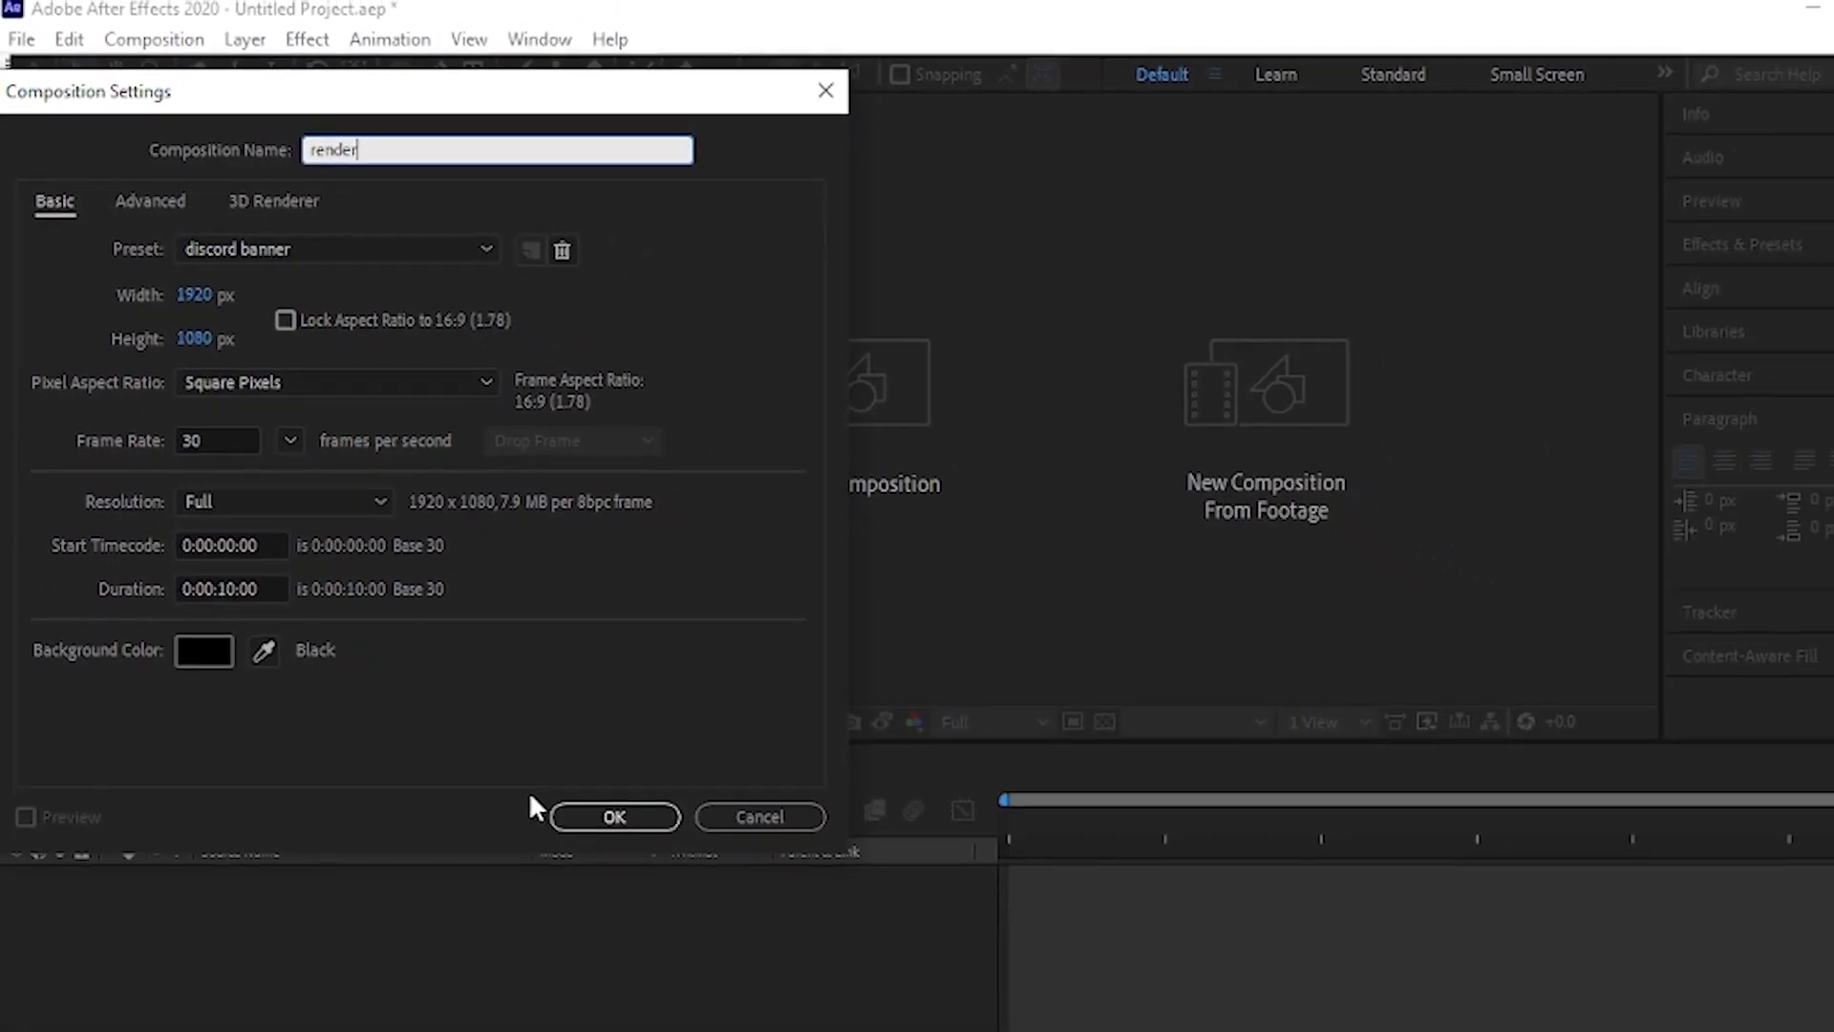
- Create the composition named render at 1920 x 1080 px, 30 frames per second and 10 seconds long
{"action": "left_click", "coordinate": [614, 816]}
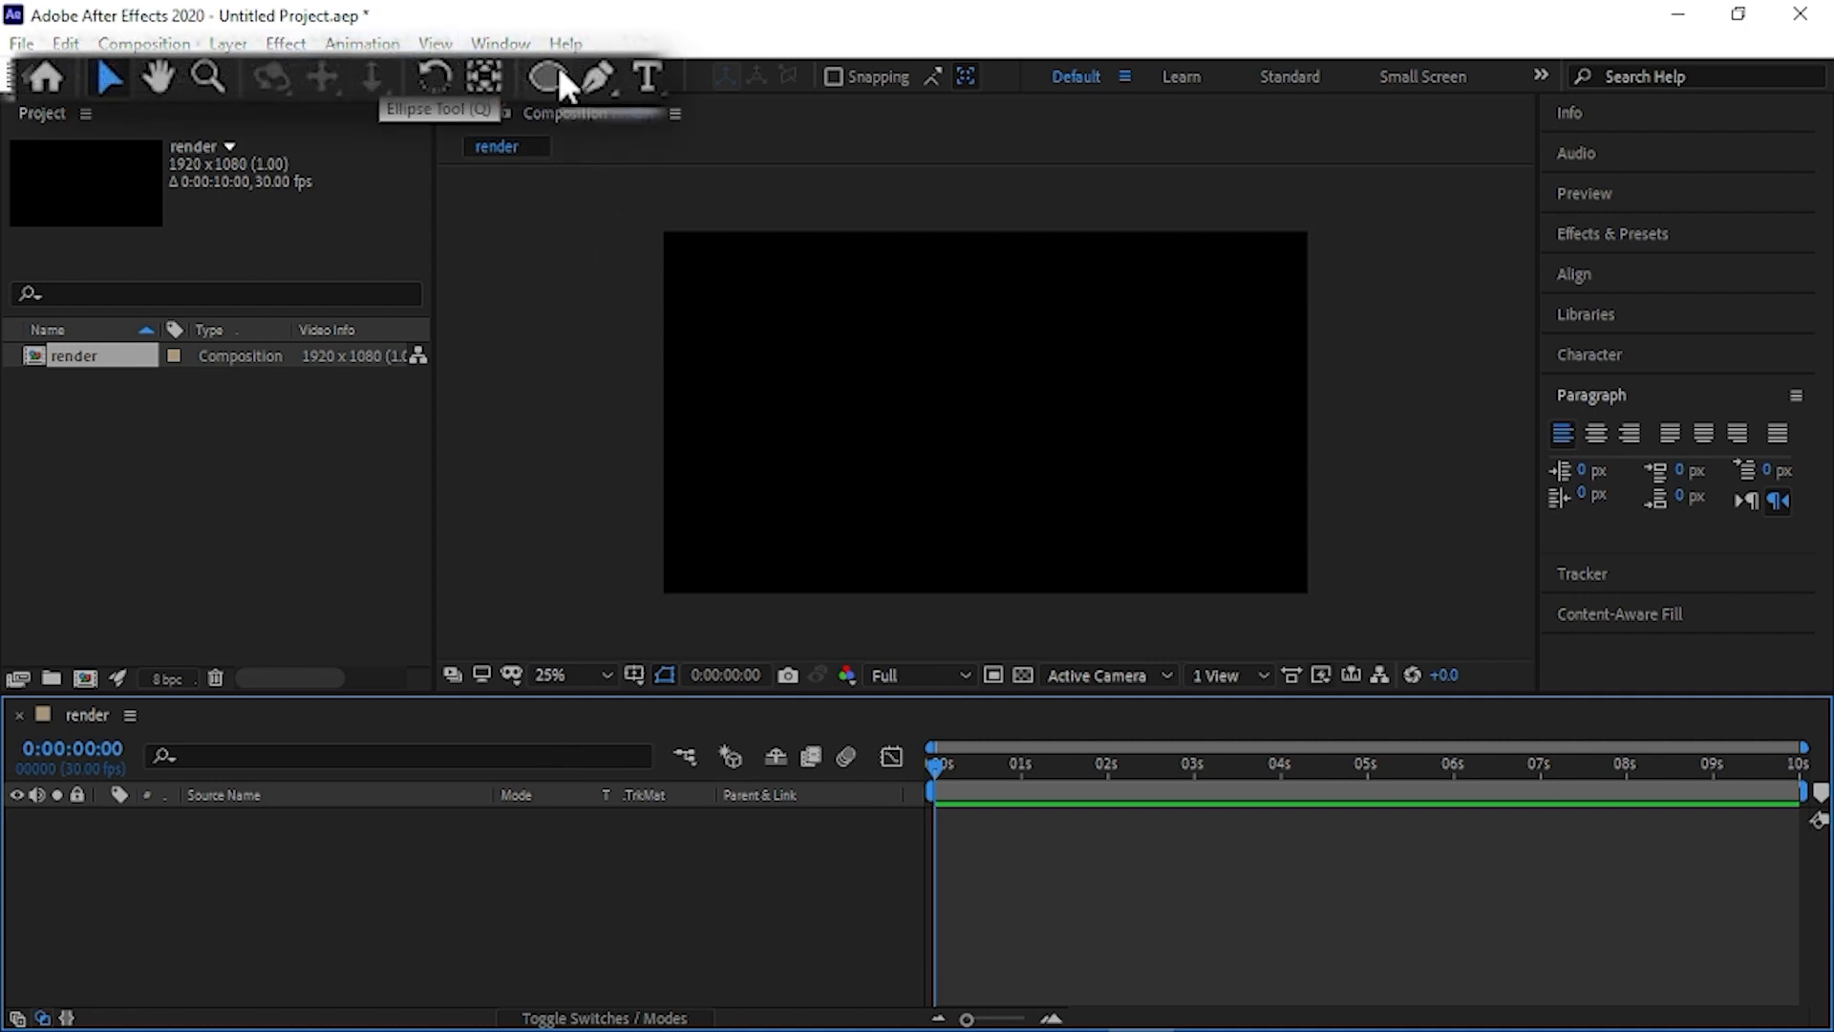
- Draw a large rectangle shape across the middle of the empty composition
{"action": "left_click", "coordinate": [554, 79]}
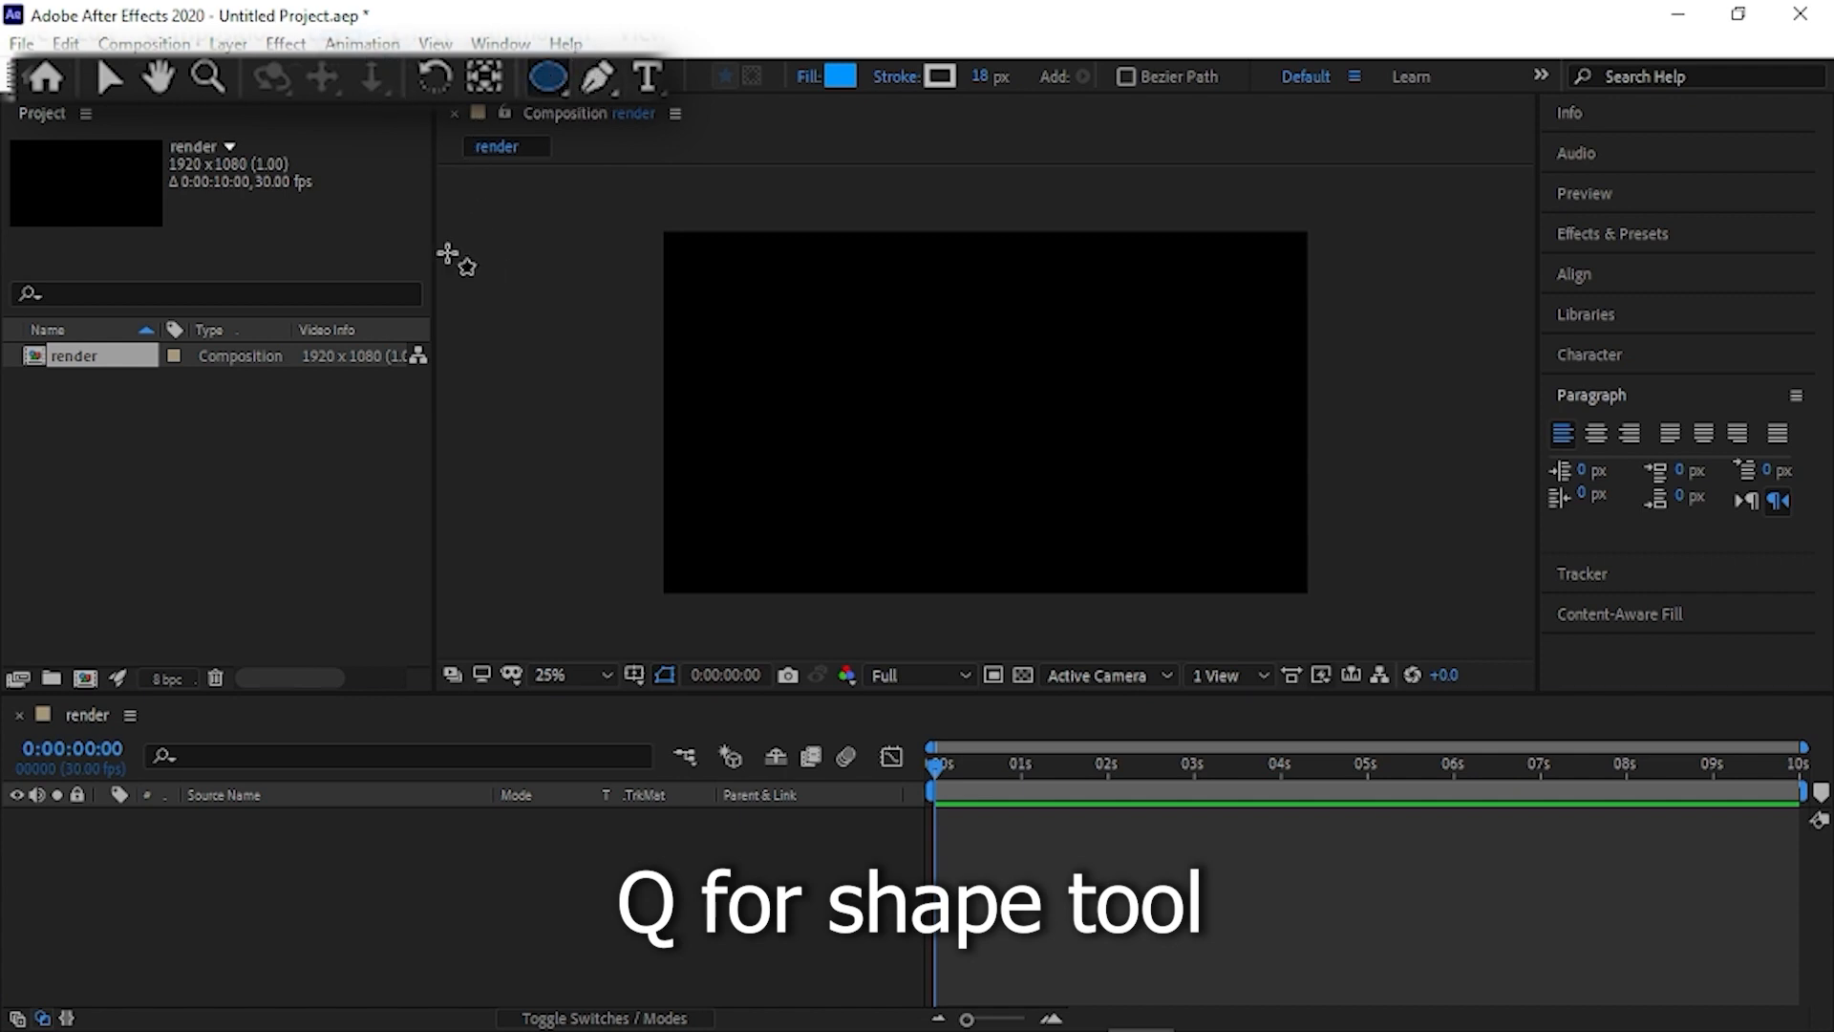
{"action": "key", "text": "q"}
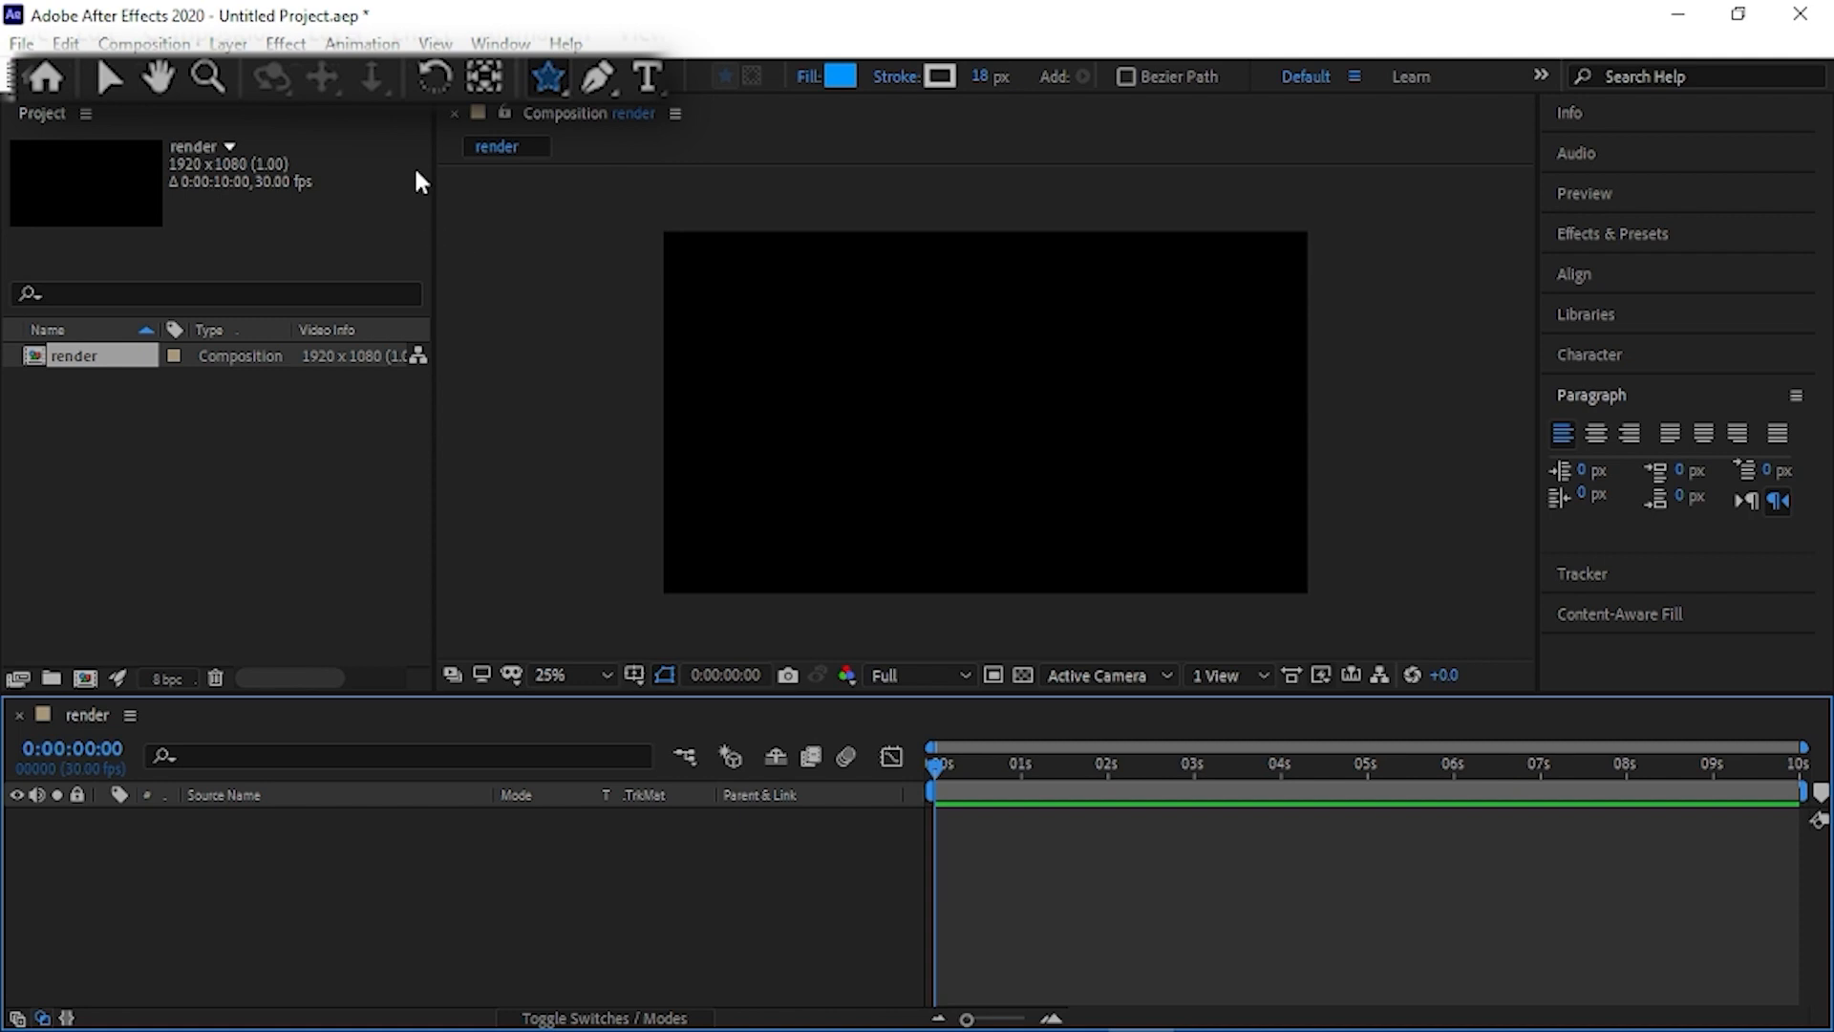
{"action": "key", "text": "q"}
{"action": "mouse_move", "coordinate": [738, 299]}
{"action": "left_mouse_down"}
{"action": "mouse_move", "coordinate": [1298, 545]}
{"action": "mouse_move", "coordinate": [1235, 534]}
{"action": "left_mouse_up"}
- Set the rectangle's fill colour to red FF0000 and its stroke colour to bright yellow
{"action": "left_click", "coordinate": [840, 70]}
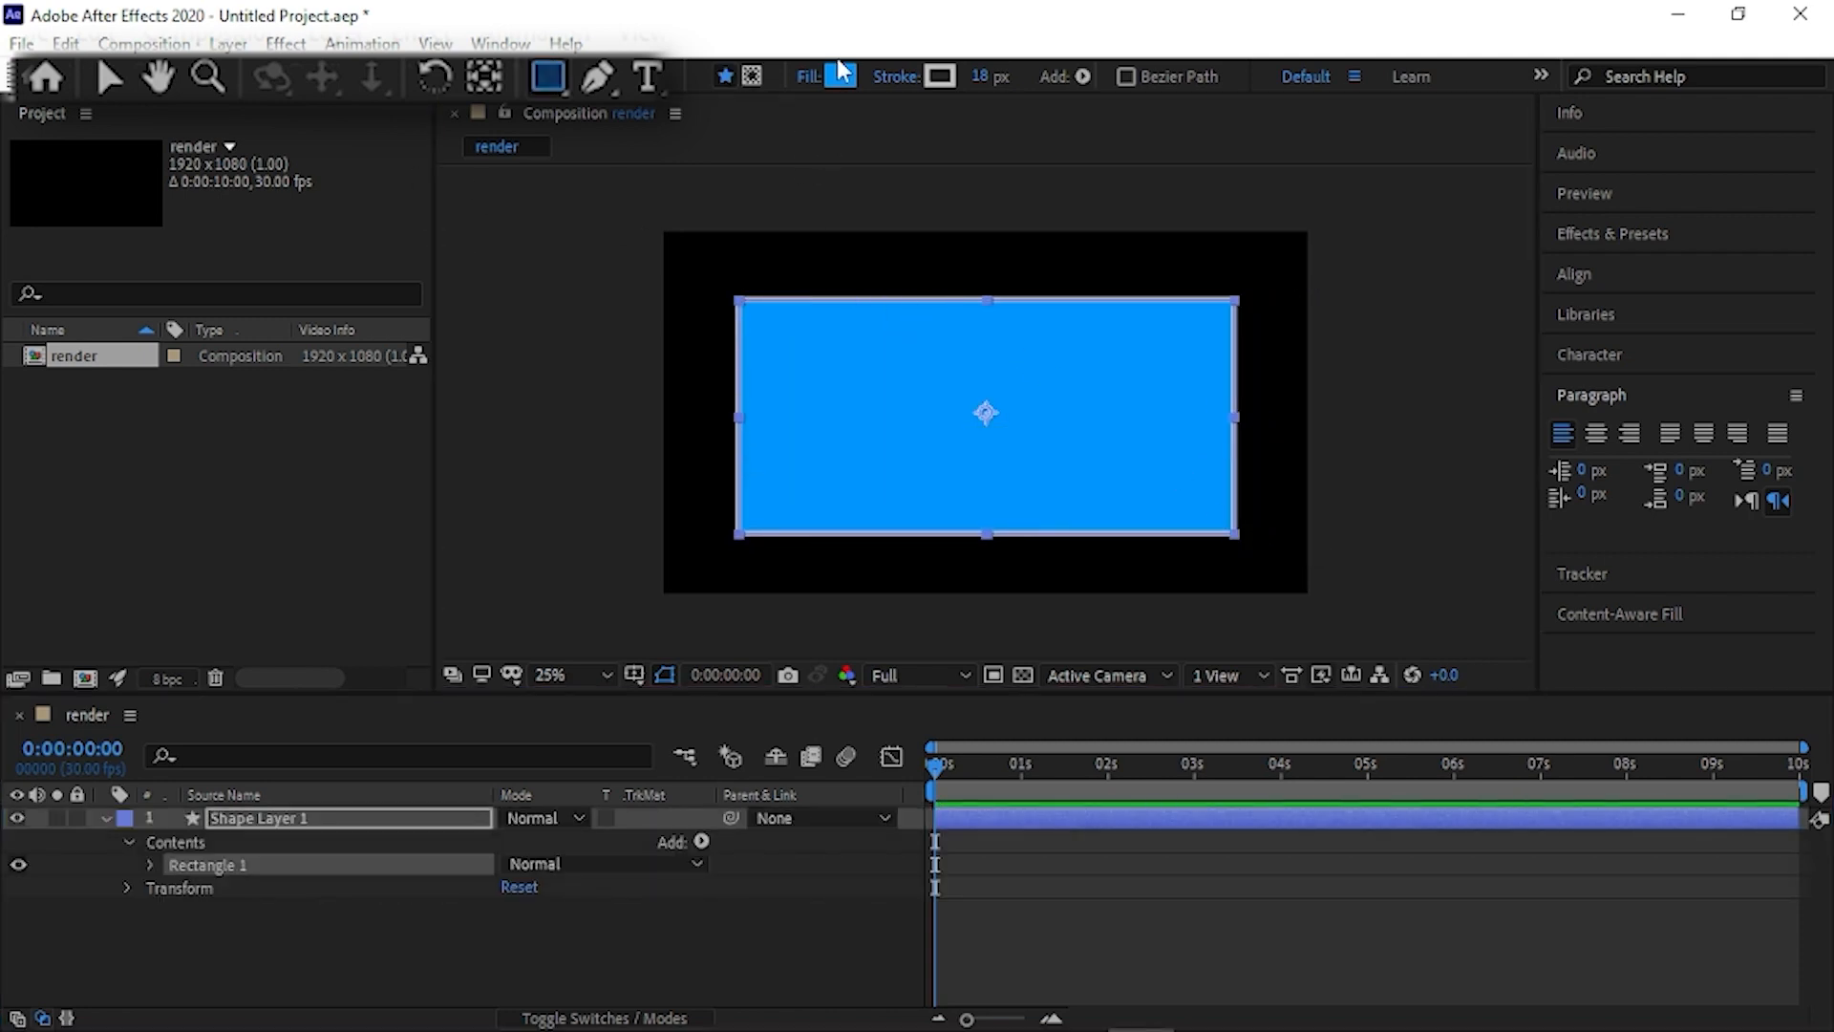
{"action": "left_click_drag", "start_coordinate": [573, 669], "coordinate": [581, 587]}
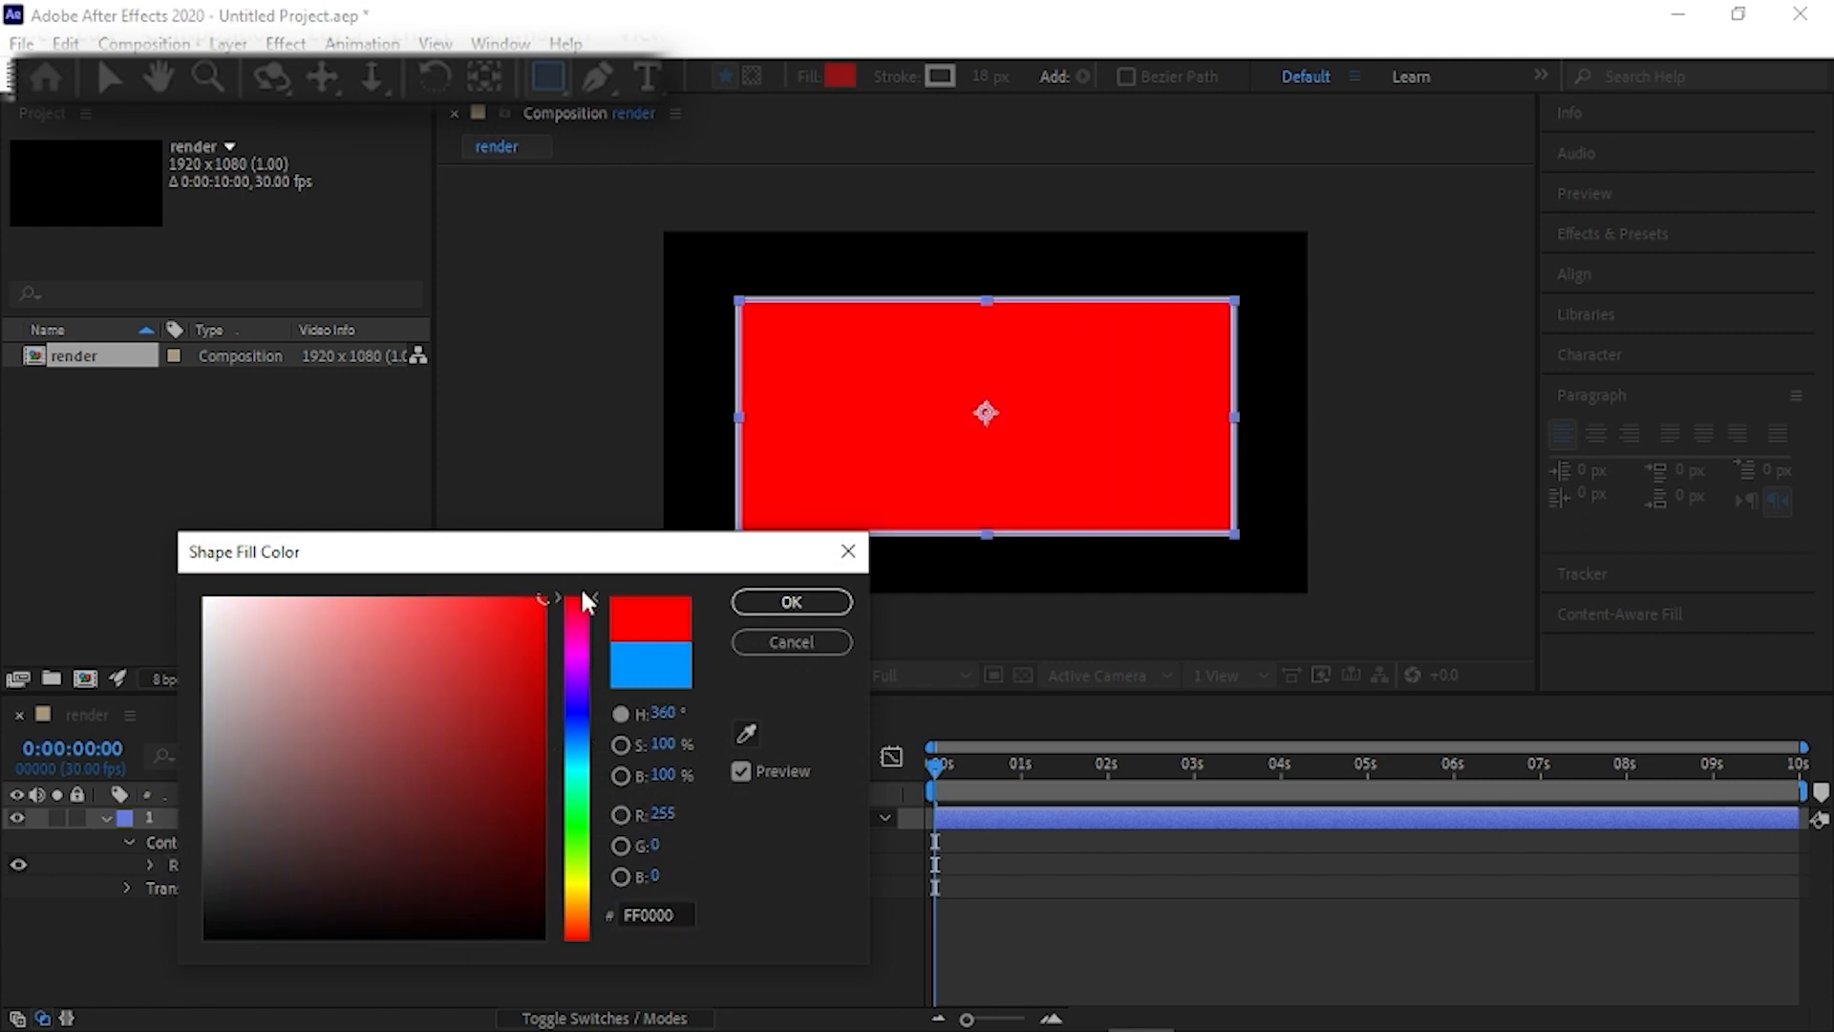
{"action": "left_click", "coordinate": [777, 604]}
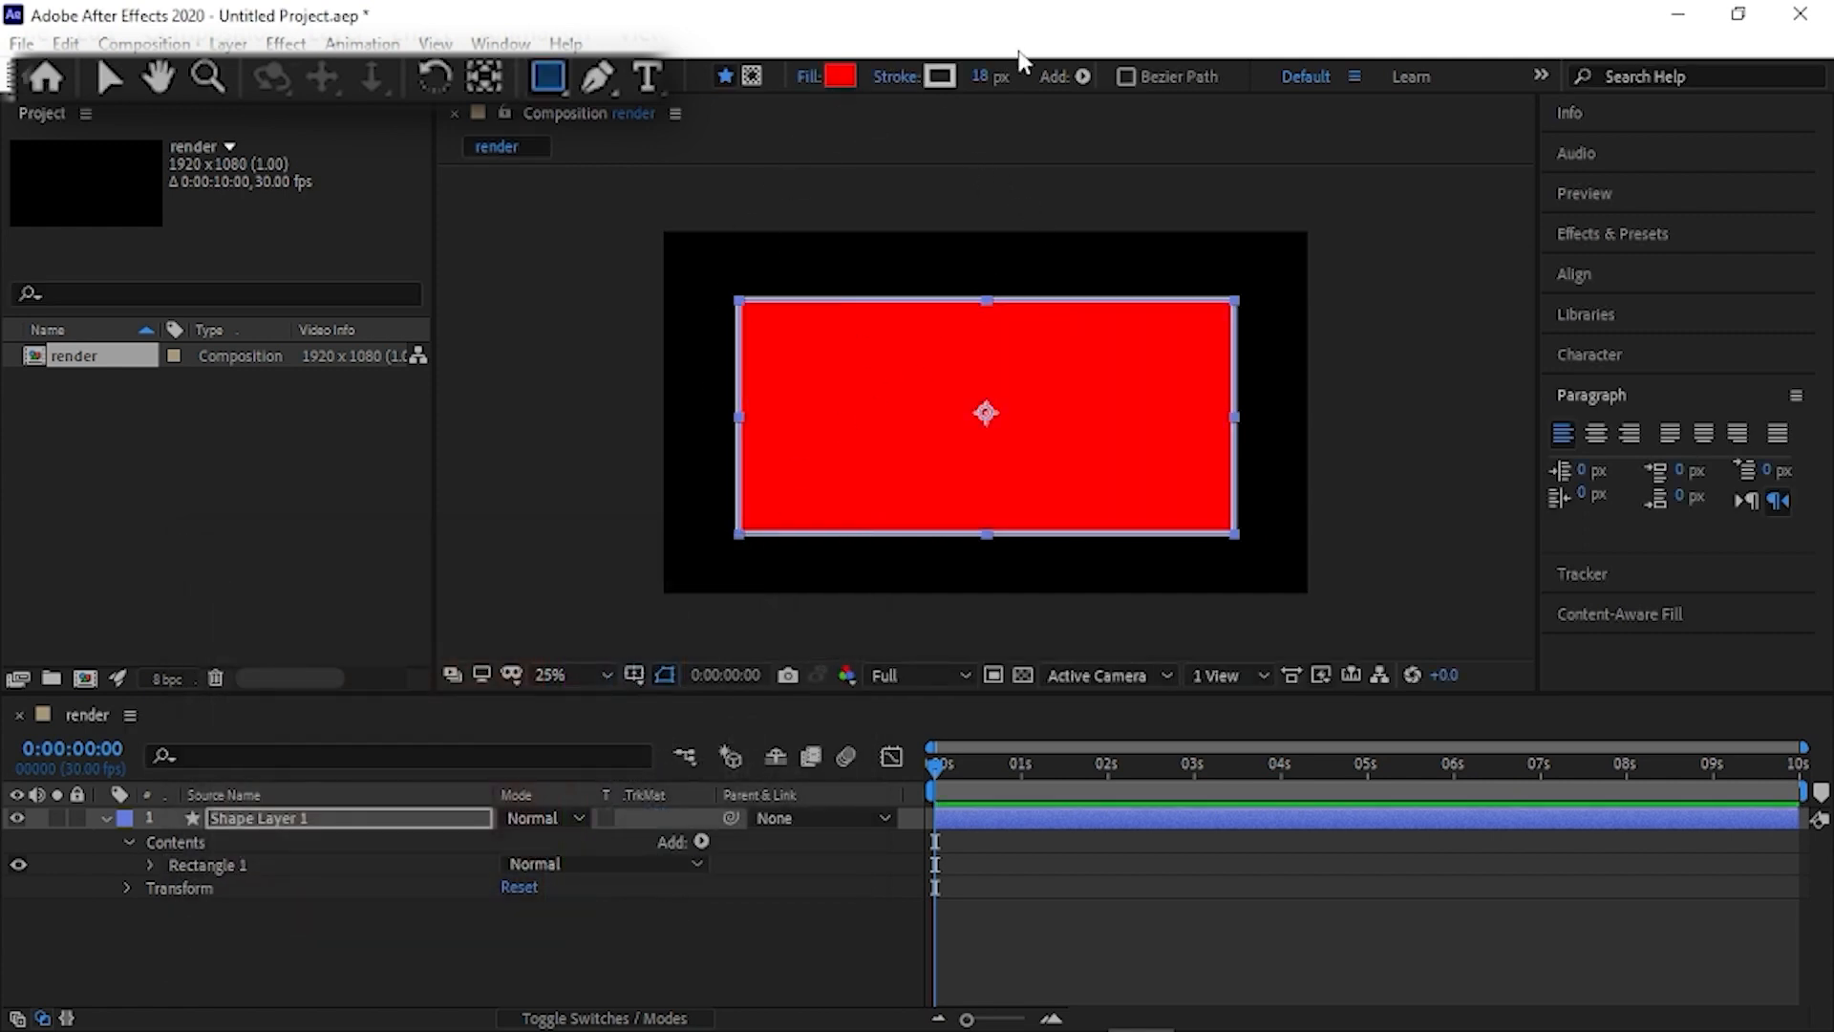
{"action": "left_click", "coordinate": [940, 76]}
{"action": "left_click", "coordinate": [576, 880]}
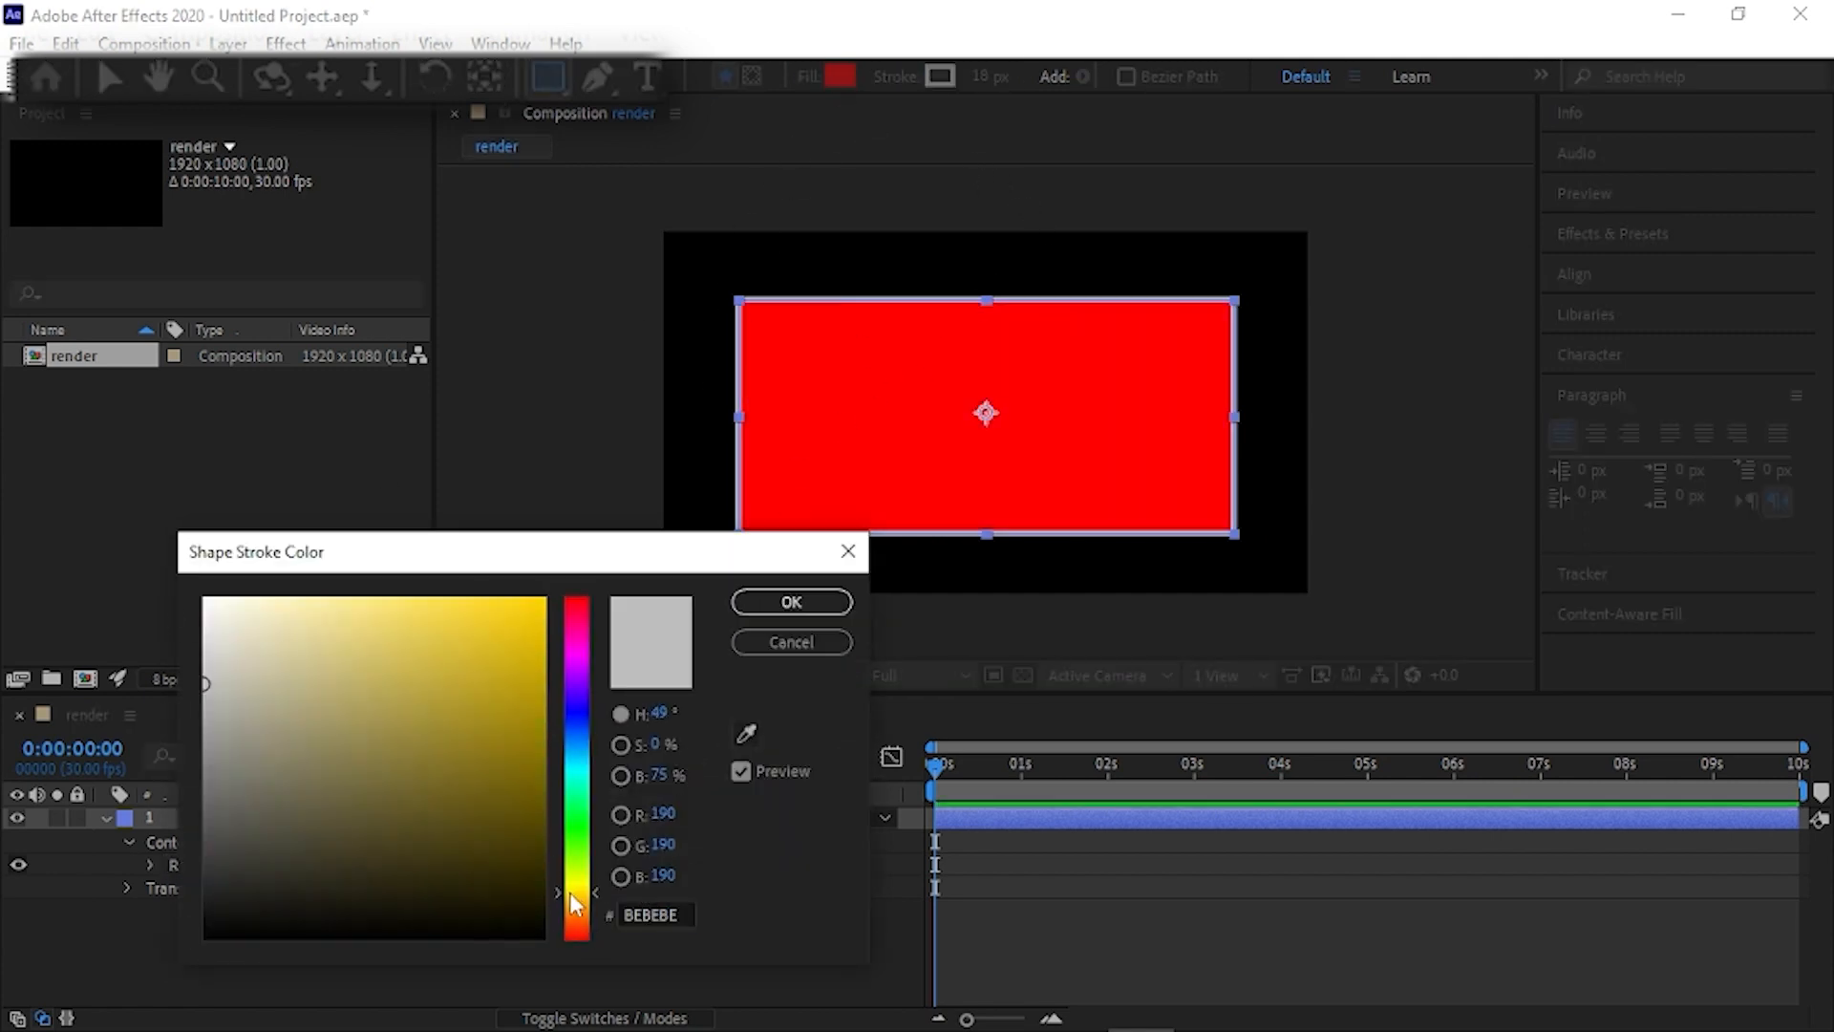
{"action": "left_click_drag", "start_coordinate": [477, 750], "coordinate": [545, 598]}
{"action": "left_click", "coordinate": [776, 607]}
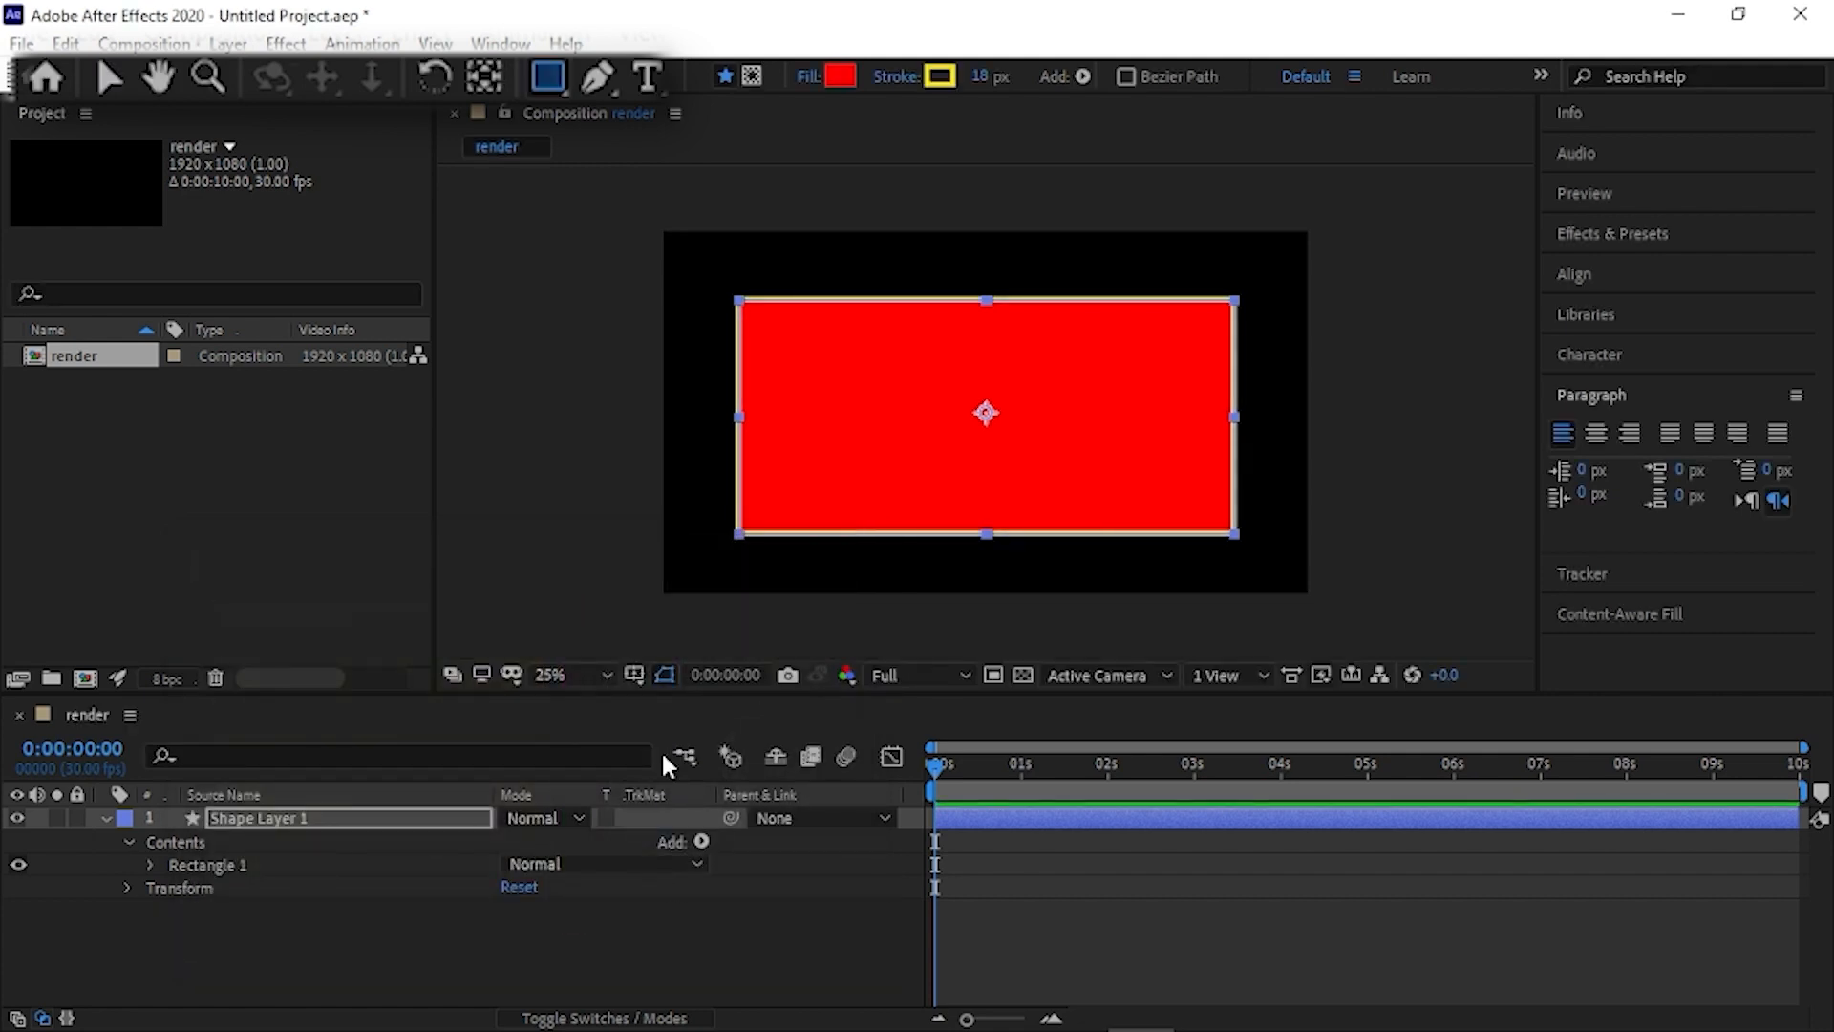
- Move the rectangle towards the lower-right corner of the composition frame
{"action": "left_click", "coordinate": [111, 77]}
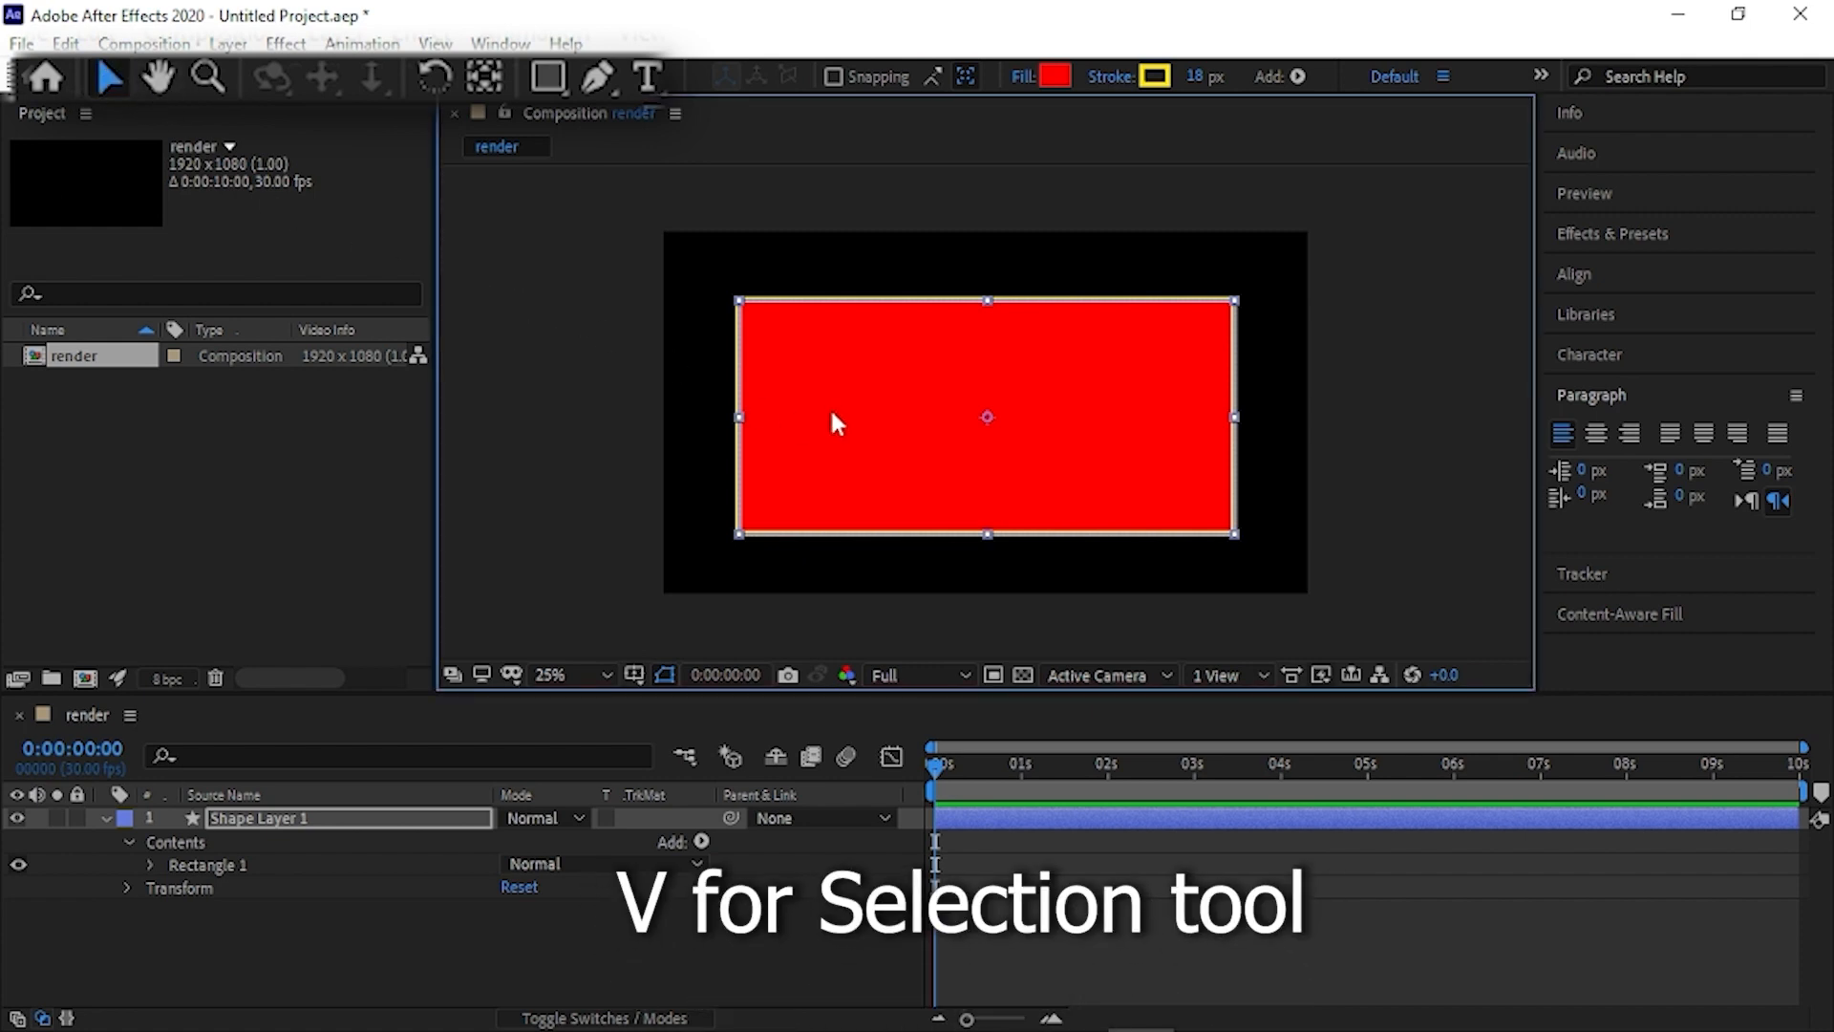
{"action": "left_click_drag", "start_coordinate": [837, 423], "coordinate": [894, 463]}
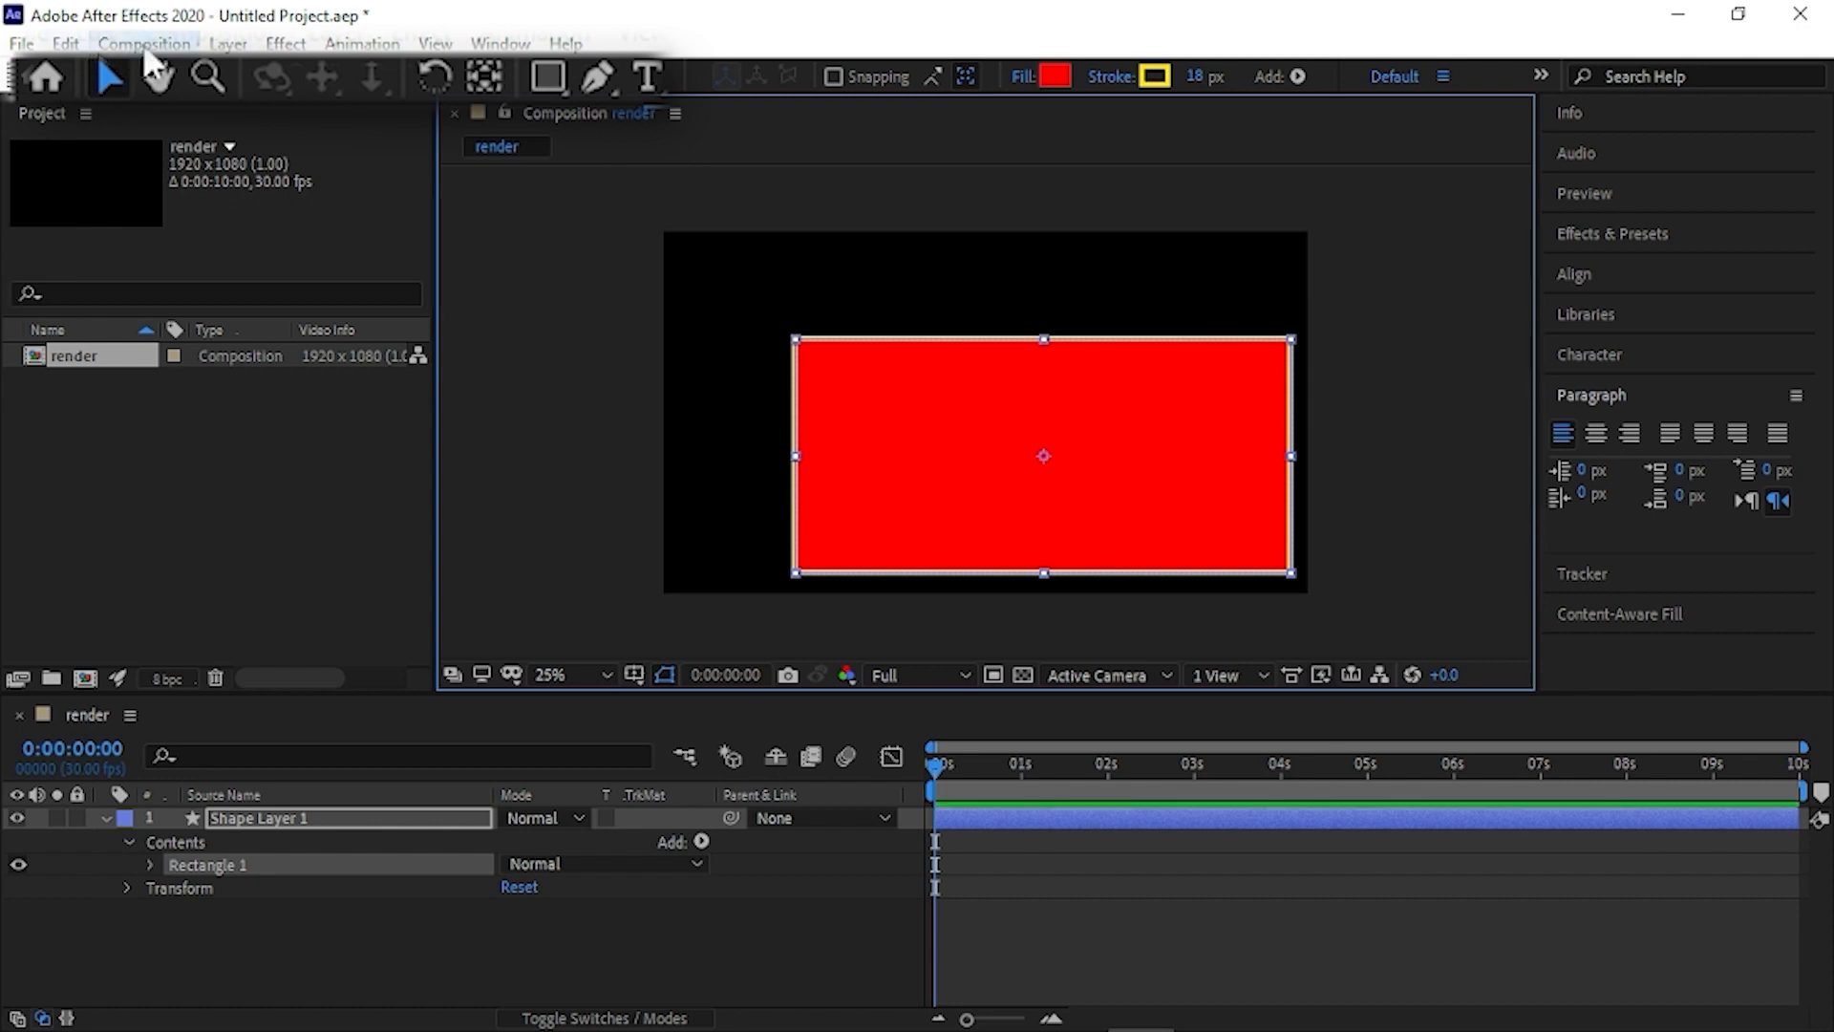
- Inspect the rectangle in the composition with the Hand and Zoom tools, up close and at full view
{"action": "key", "text": "h"}
{"action": "mouse_move", "coordinate": [926, 306]}
{"action": "left_mouse_down"}
{"action": "mouse_move", "coordinate": [479, 451]}
{"action": "mouse_move", "coordinate": [1019, 328]}
{"action": "mouse_move", "coordinate": [1018, 298]}
{"action": "mouse_move", "coordinate": [951, 315]}
{"action": "mouse_move", "coordinate": [1012, 258]}
{"action": "mouse_move", "coordinate": [978, 343]}
{"action": "mouse_move", "coordinate": [905, 262]}
{"action": "mouse_move", "coordinate": [918, 274]}
{"action": "left_mouse_up"}
{"action": "key", "text": "v"}
{"action": "key", "text": "h"}
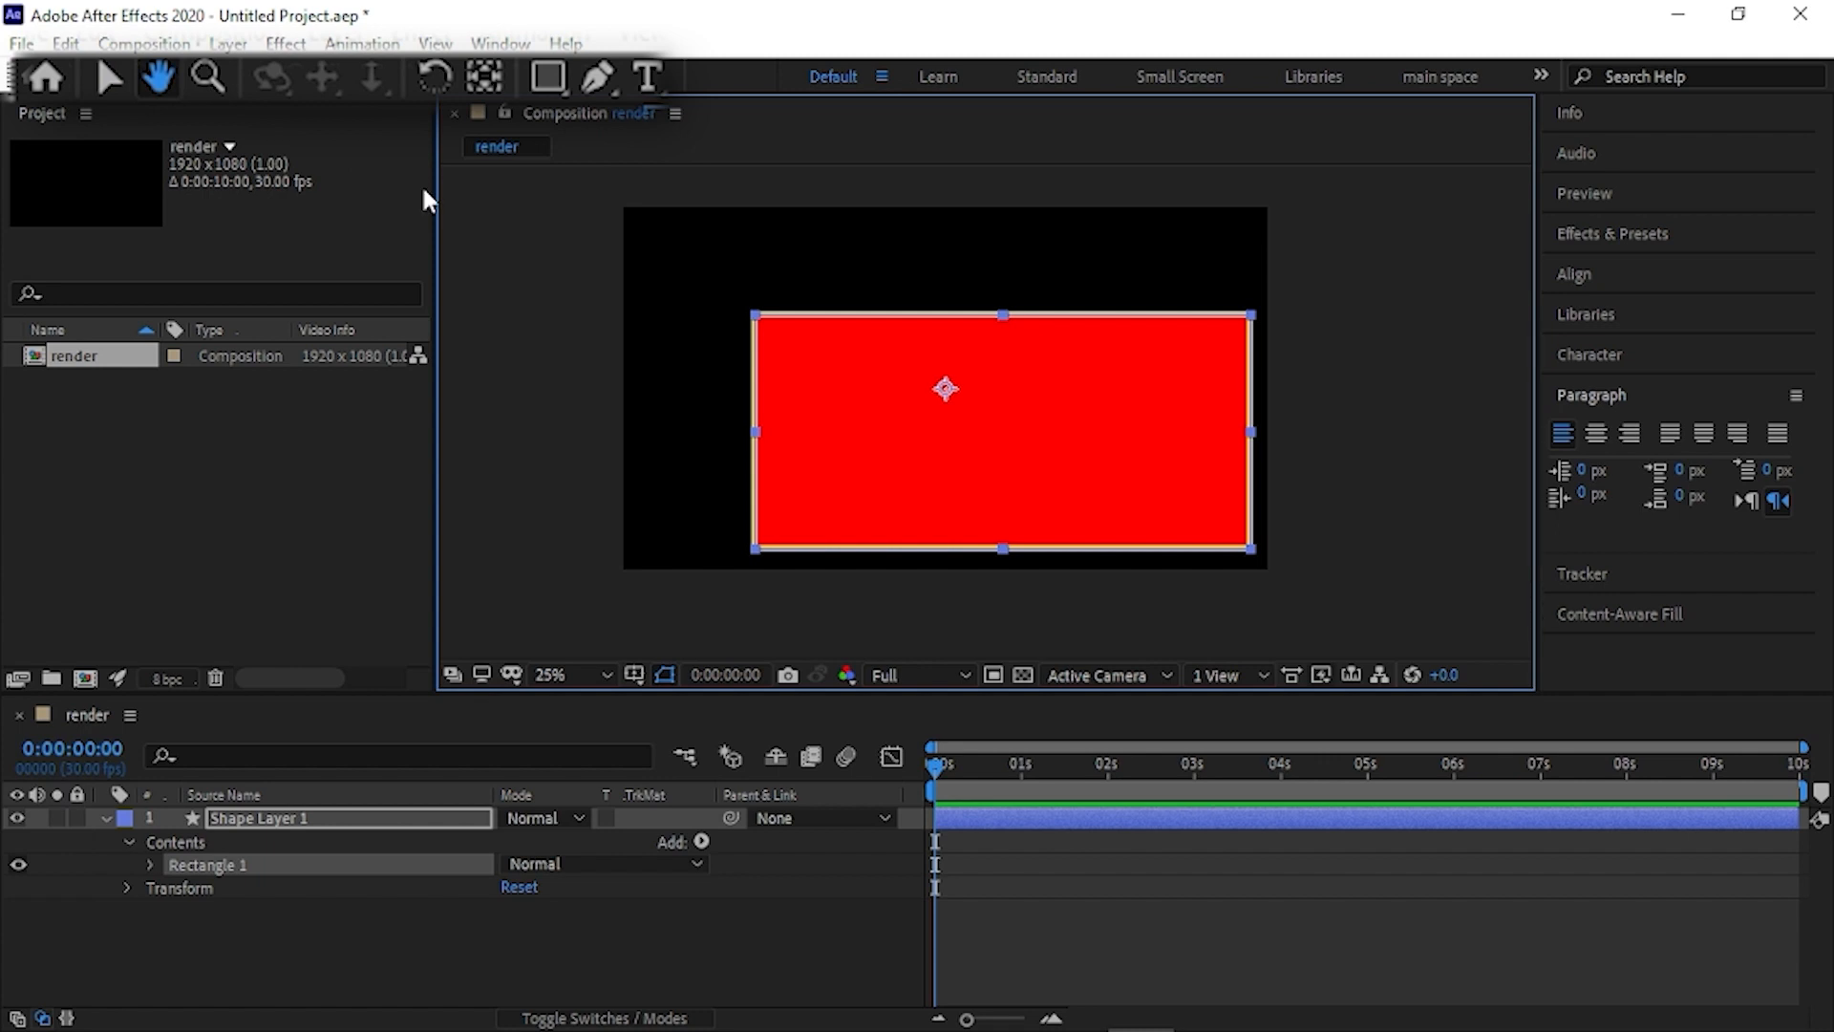
{"action": "key", "text": "z"}
{"action": "left_click", "coordinate": [937, 297]}
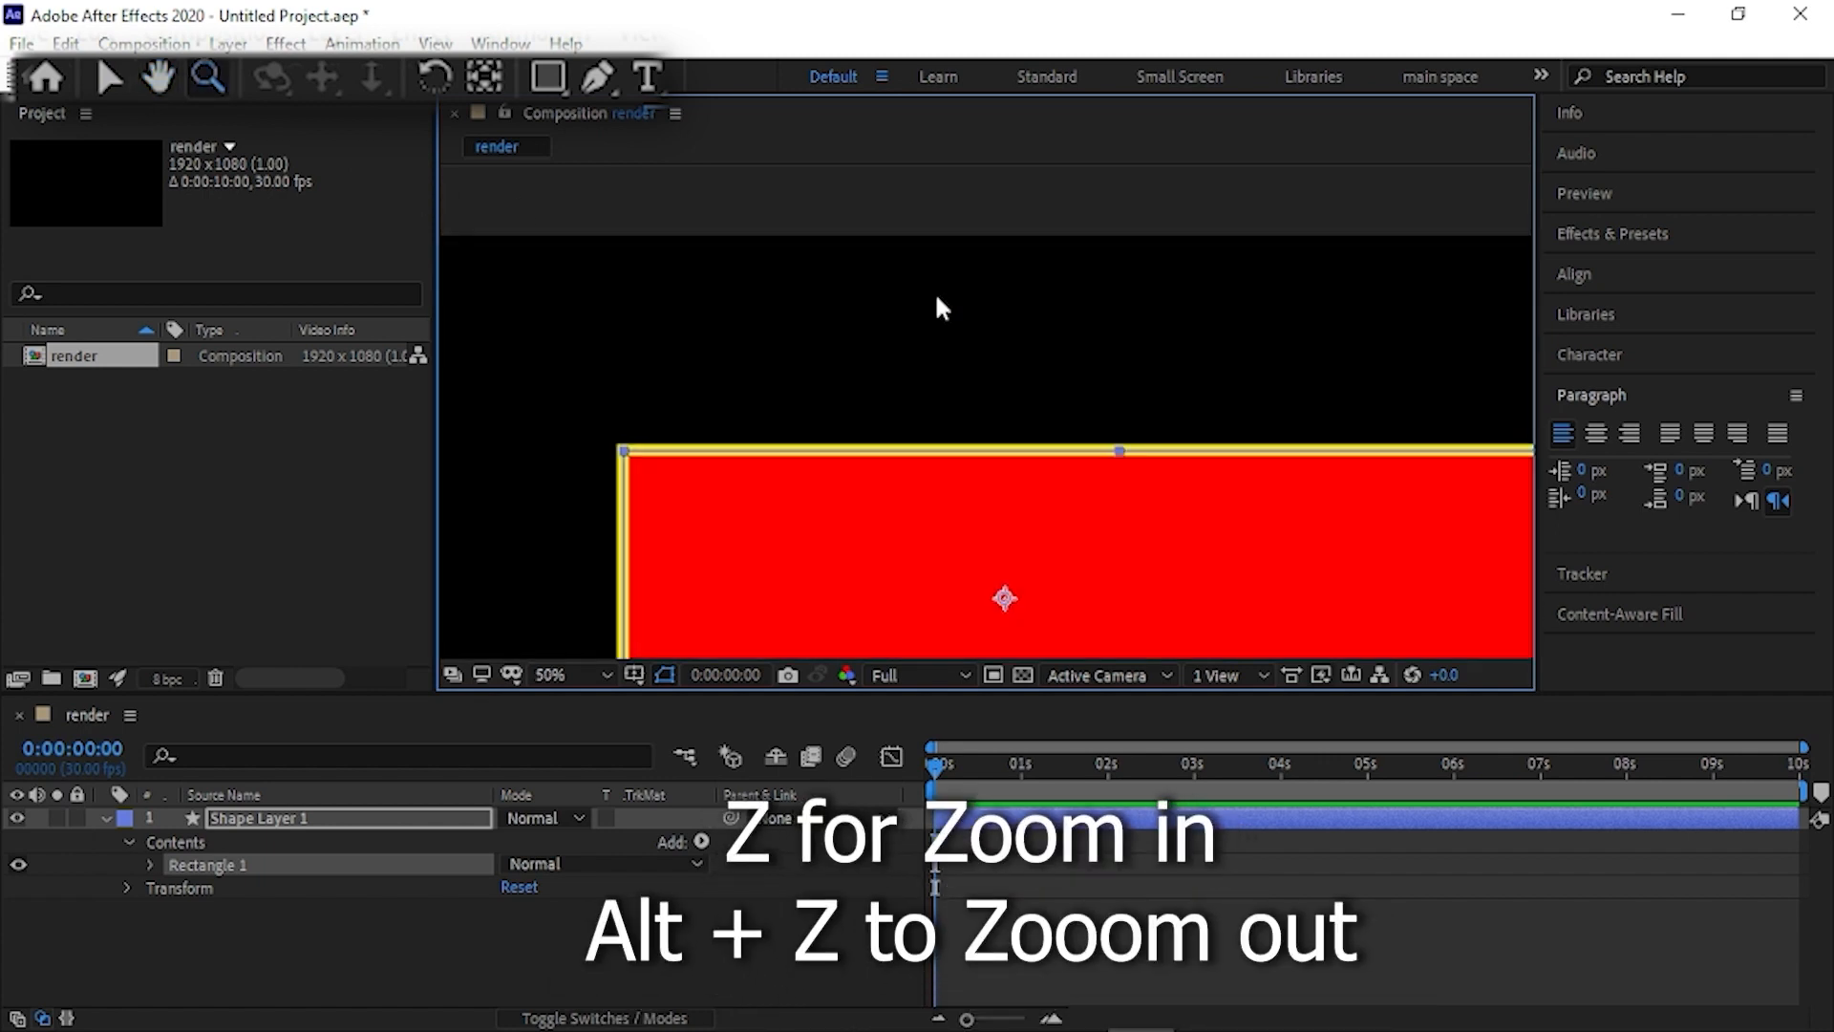
{"action": "left_click", "coordinate": [952, 313], "text": "alt"}
{"action": "key", "text": "h"}
{"action": "left_click_drag", "start_coordinate": [987, 369], "coordinate": [958, 228]}
{"action": "left_click", "coordinate": [207, 76]}
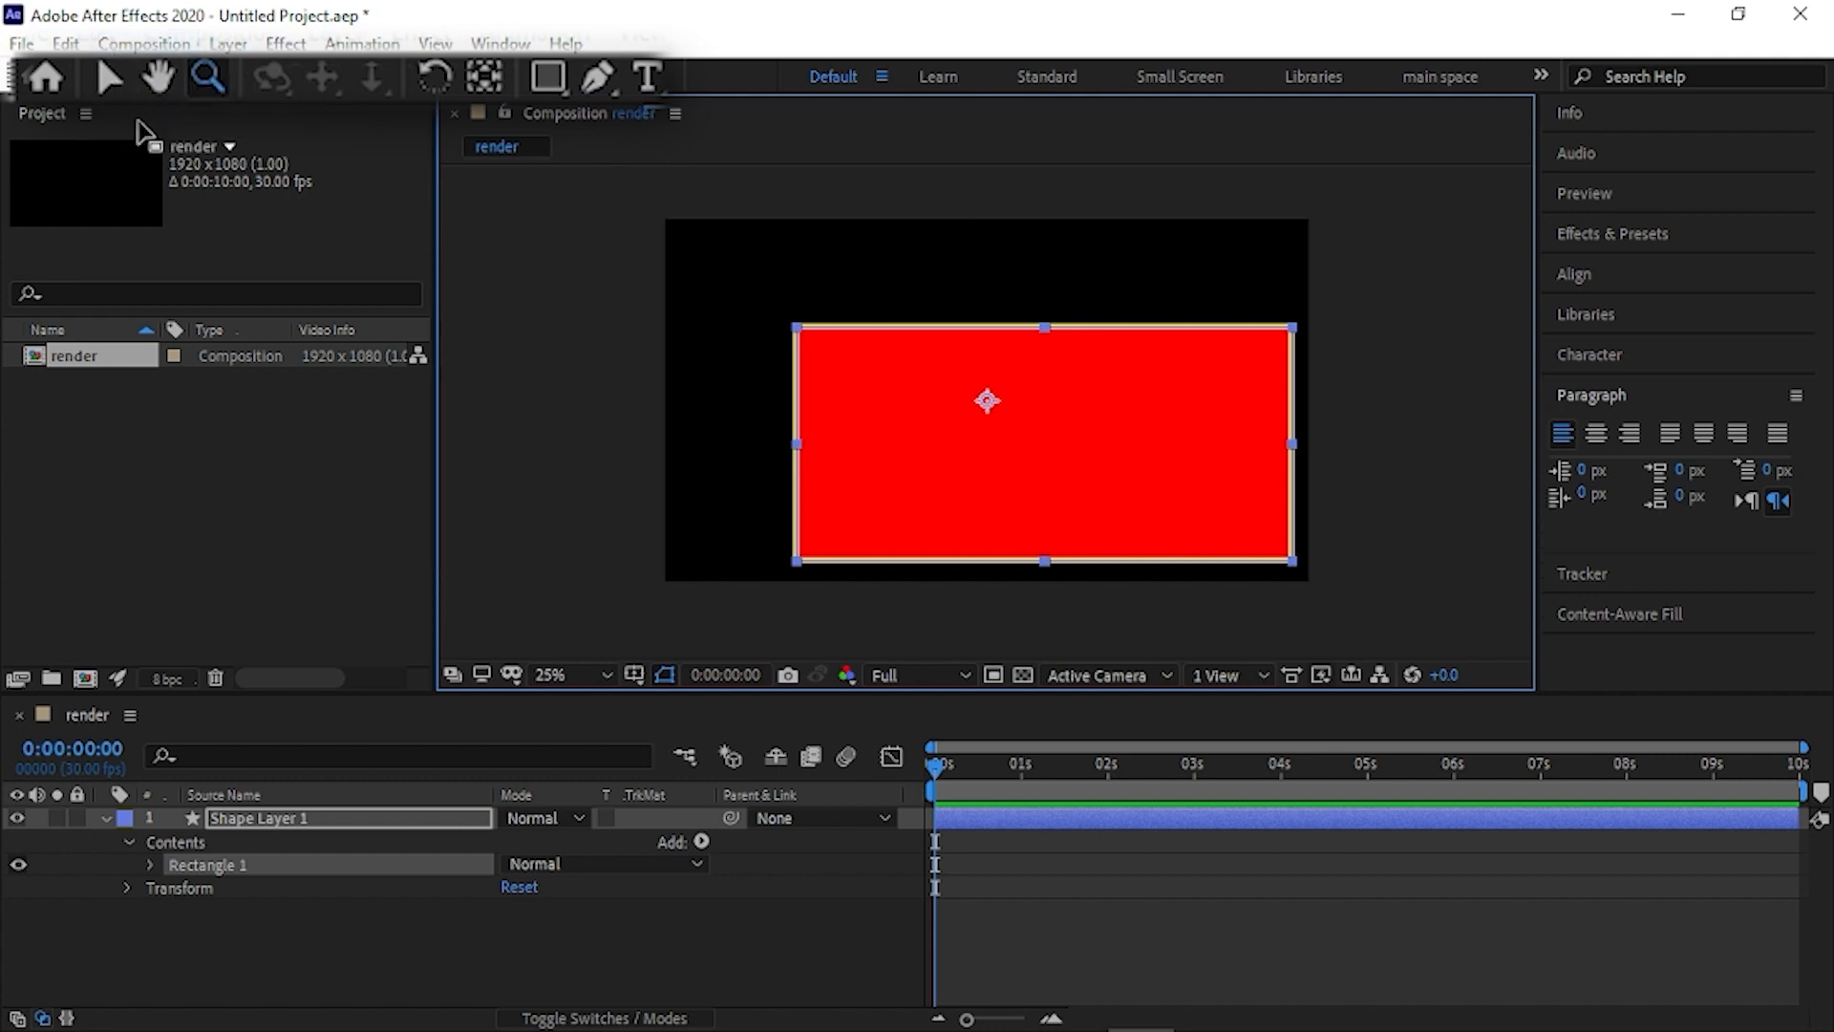
- Delete the rectangle's shape layer from the composition
{"action": "left_click", "coordinate": [364, 824]}
{"action": "key", "text": "Delete"}
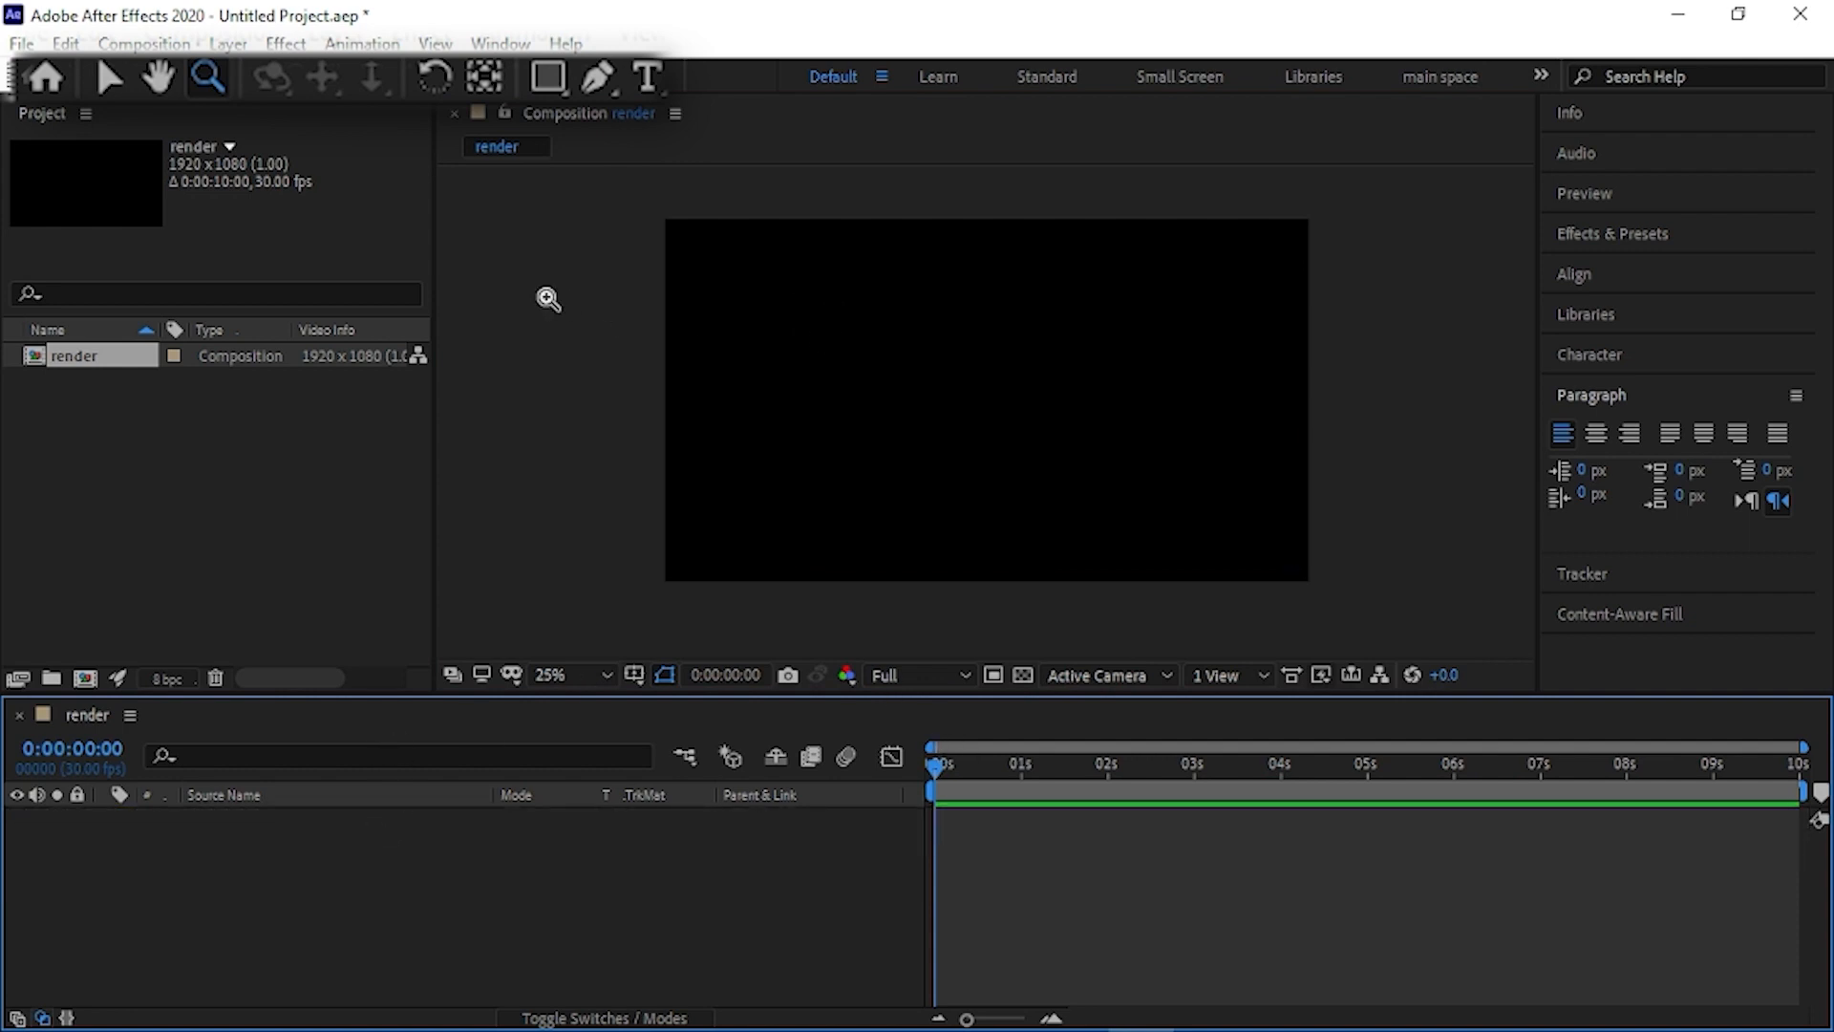
- Add a text layer reading "HEllo There!!" near the middle of the composition
{"action": "left_click", "coordinate": [648, 78]}
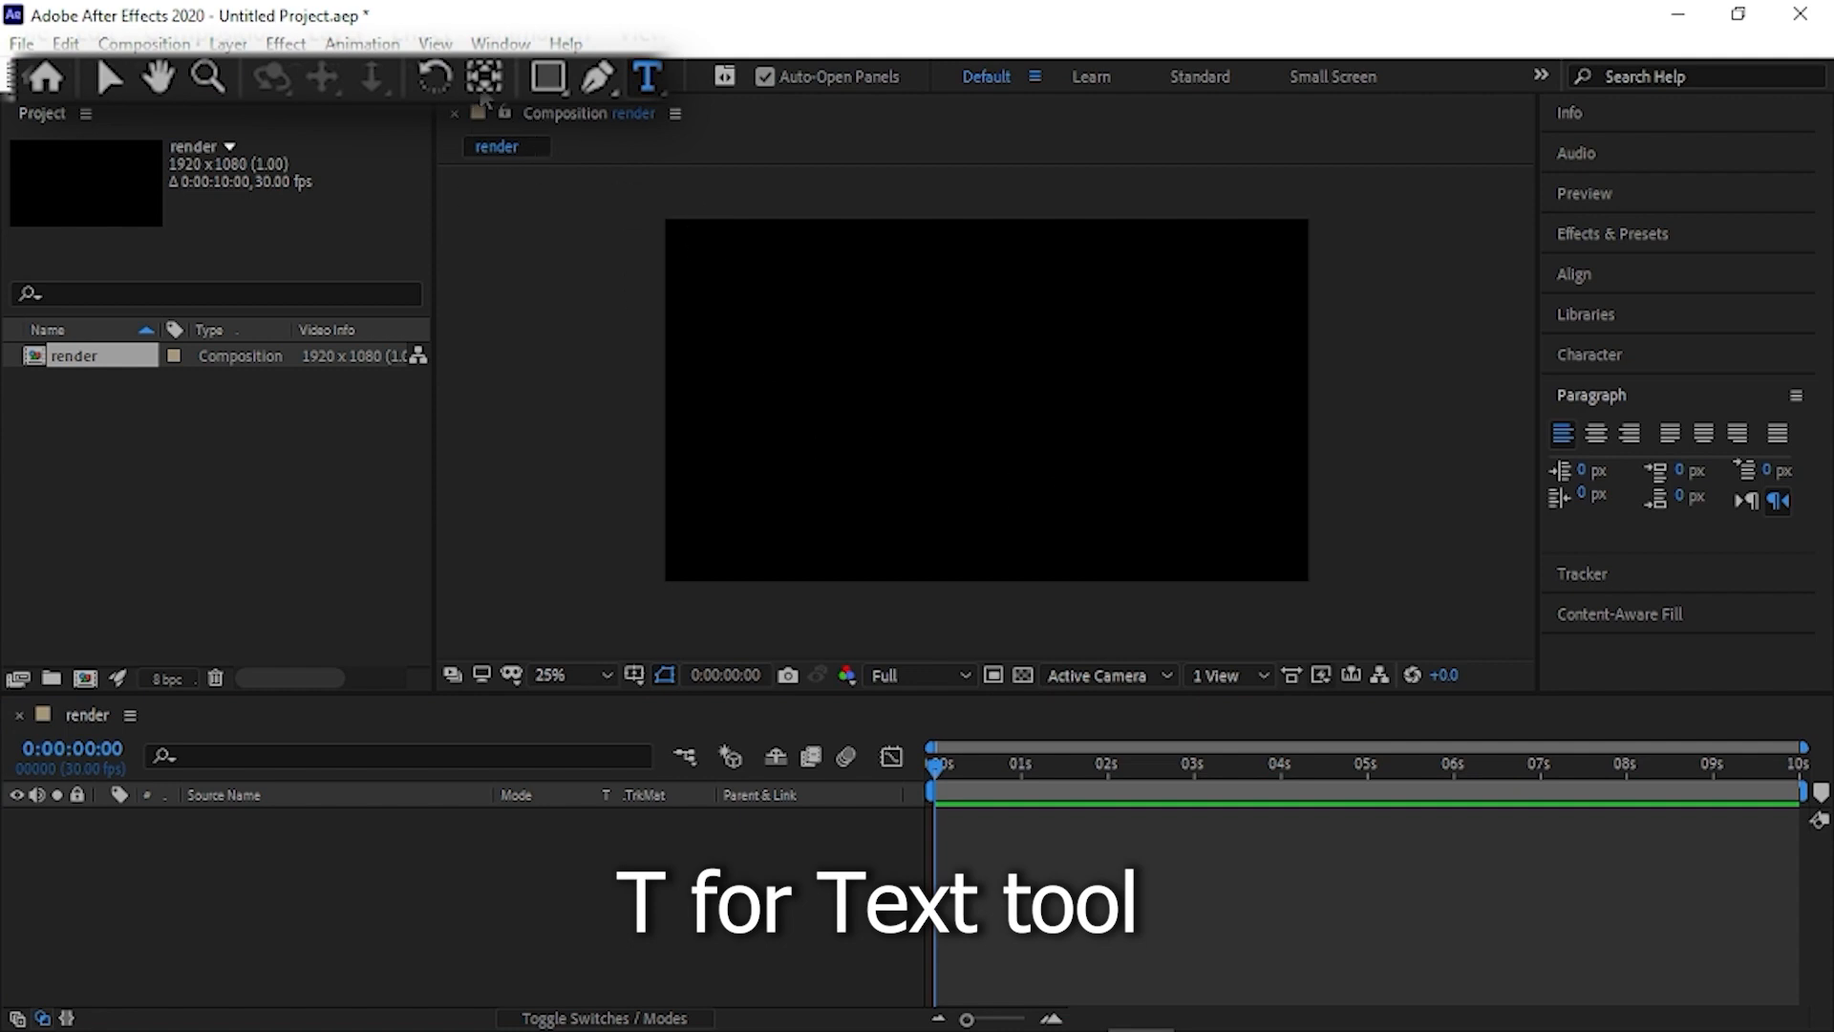
{"action": "left_click", "coordinate": [896, 407]}
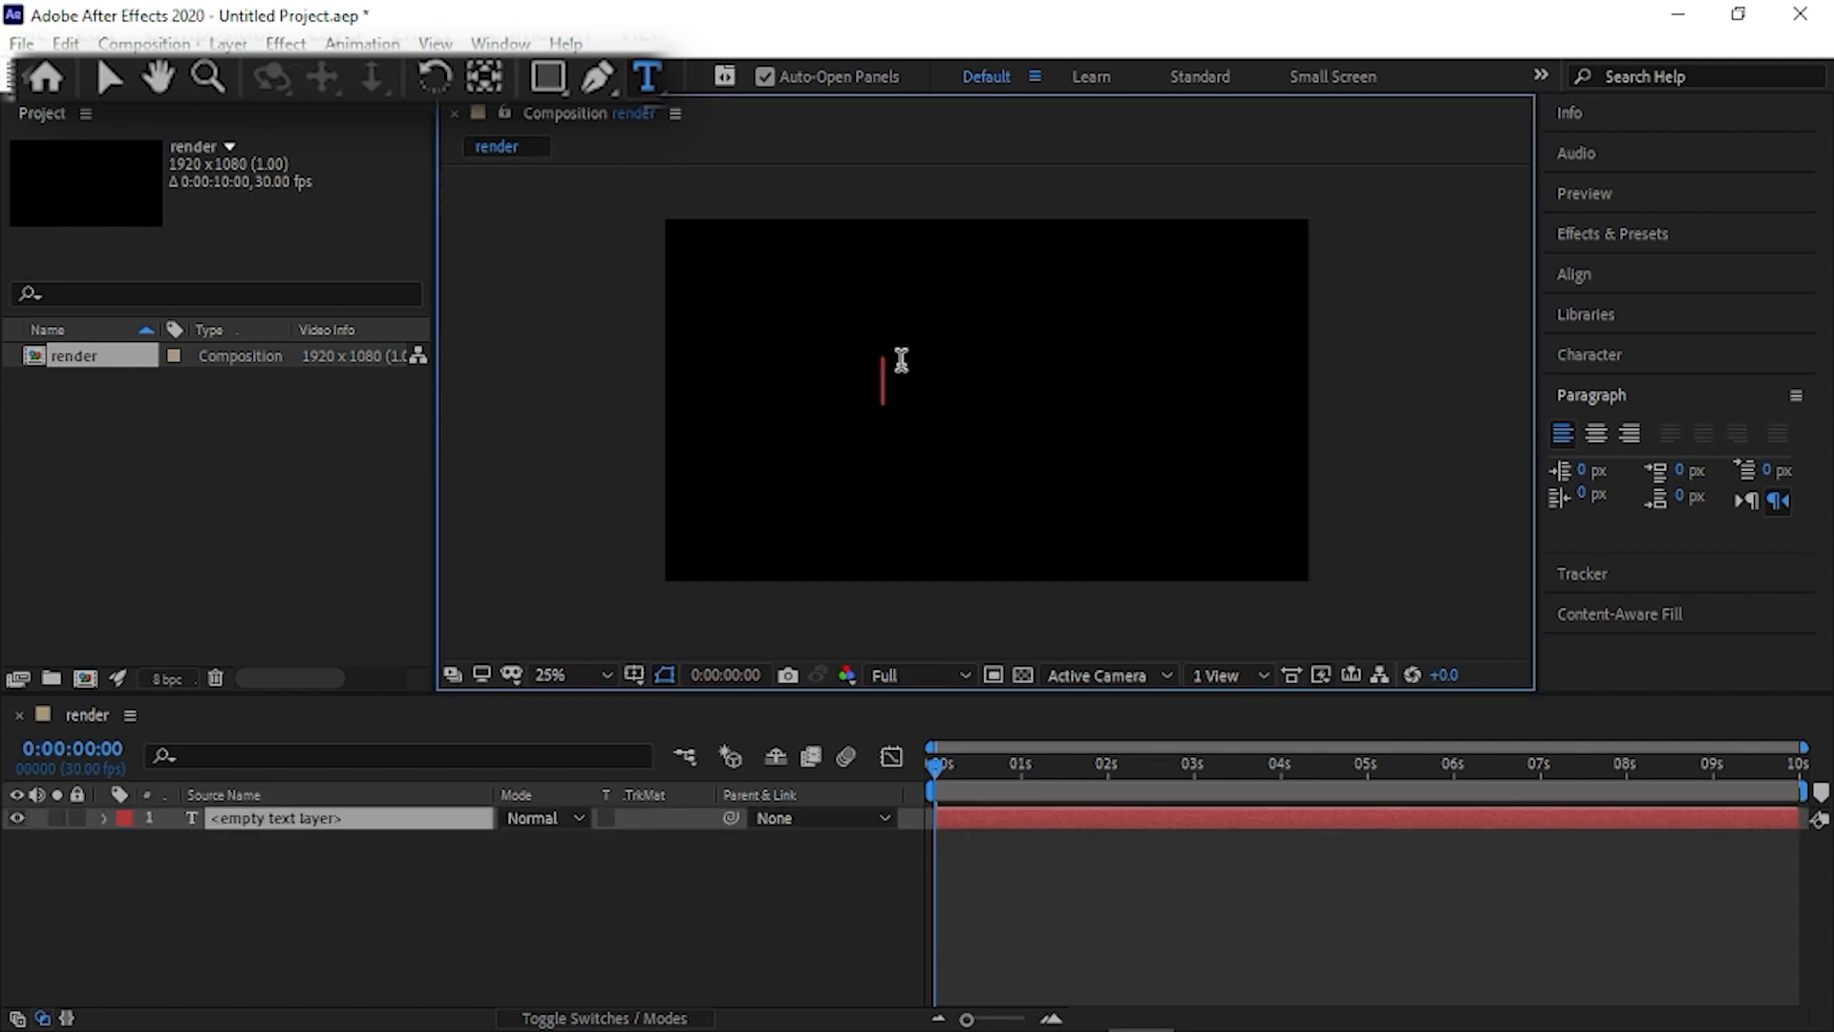
{"action": "type", "text": "HEllo"}
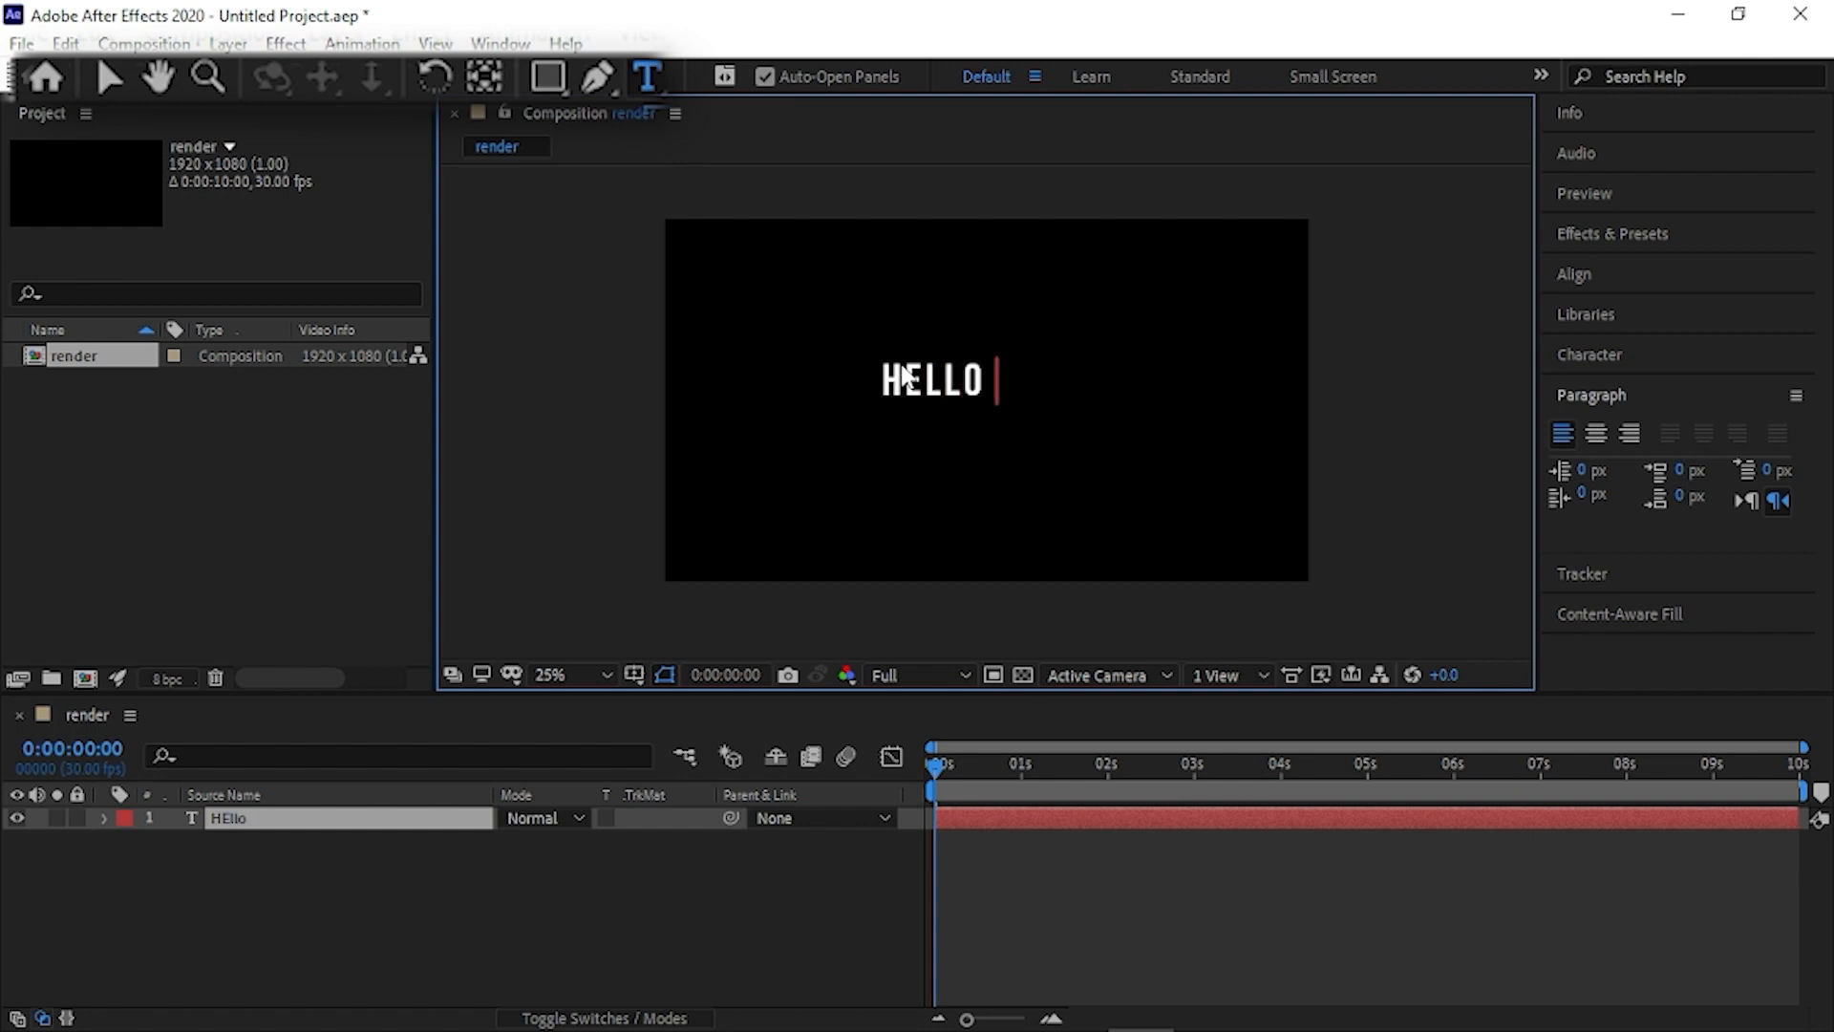
{"action": "type", "text": " There"}
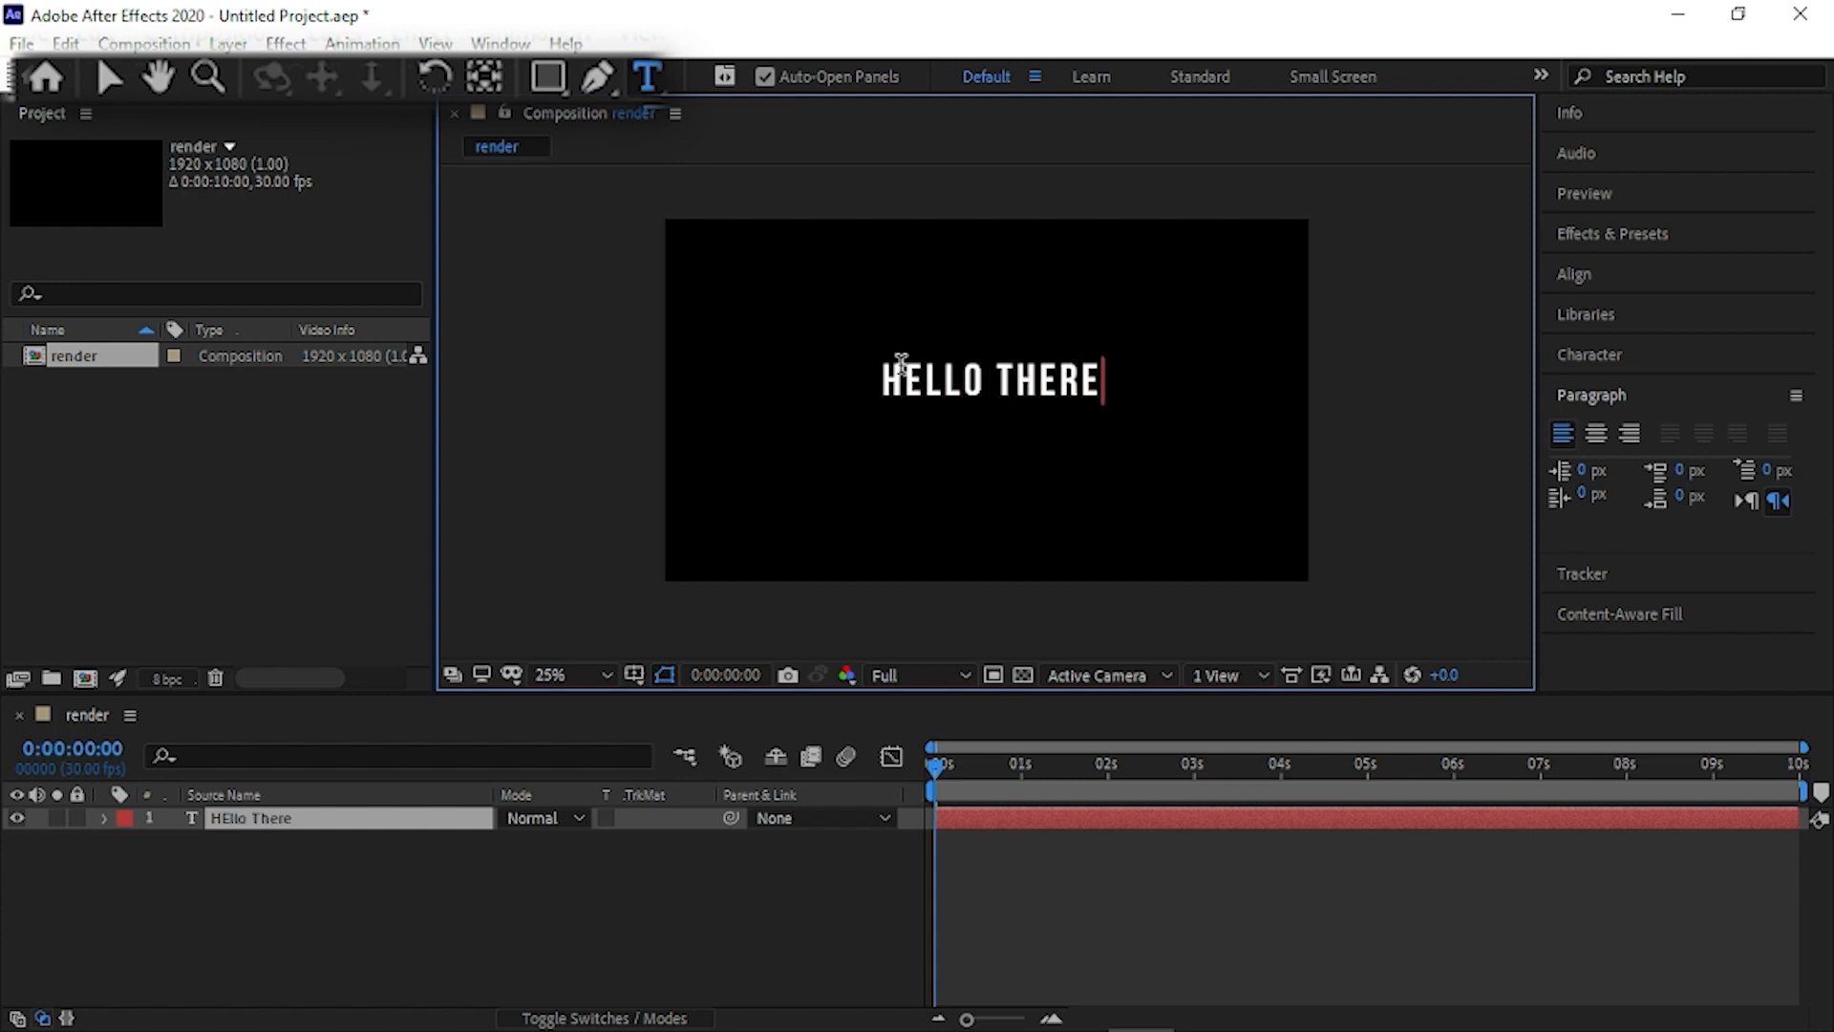
{"action": "type", "text": "!!"}
{"action": "left_click", "coordinate": [438, 827]}
- Change the font of the whole "HEllo There!!" text to Montserrat ExtraBold
{"action": "left_click", "coordinate": [1699, 359]}
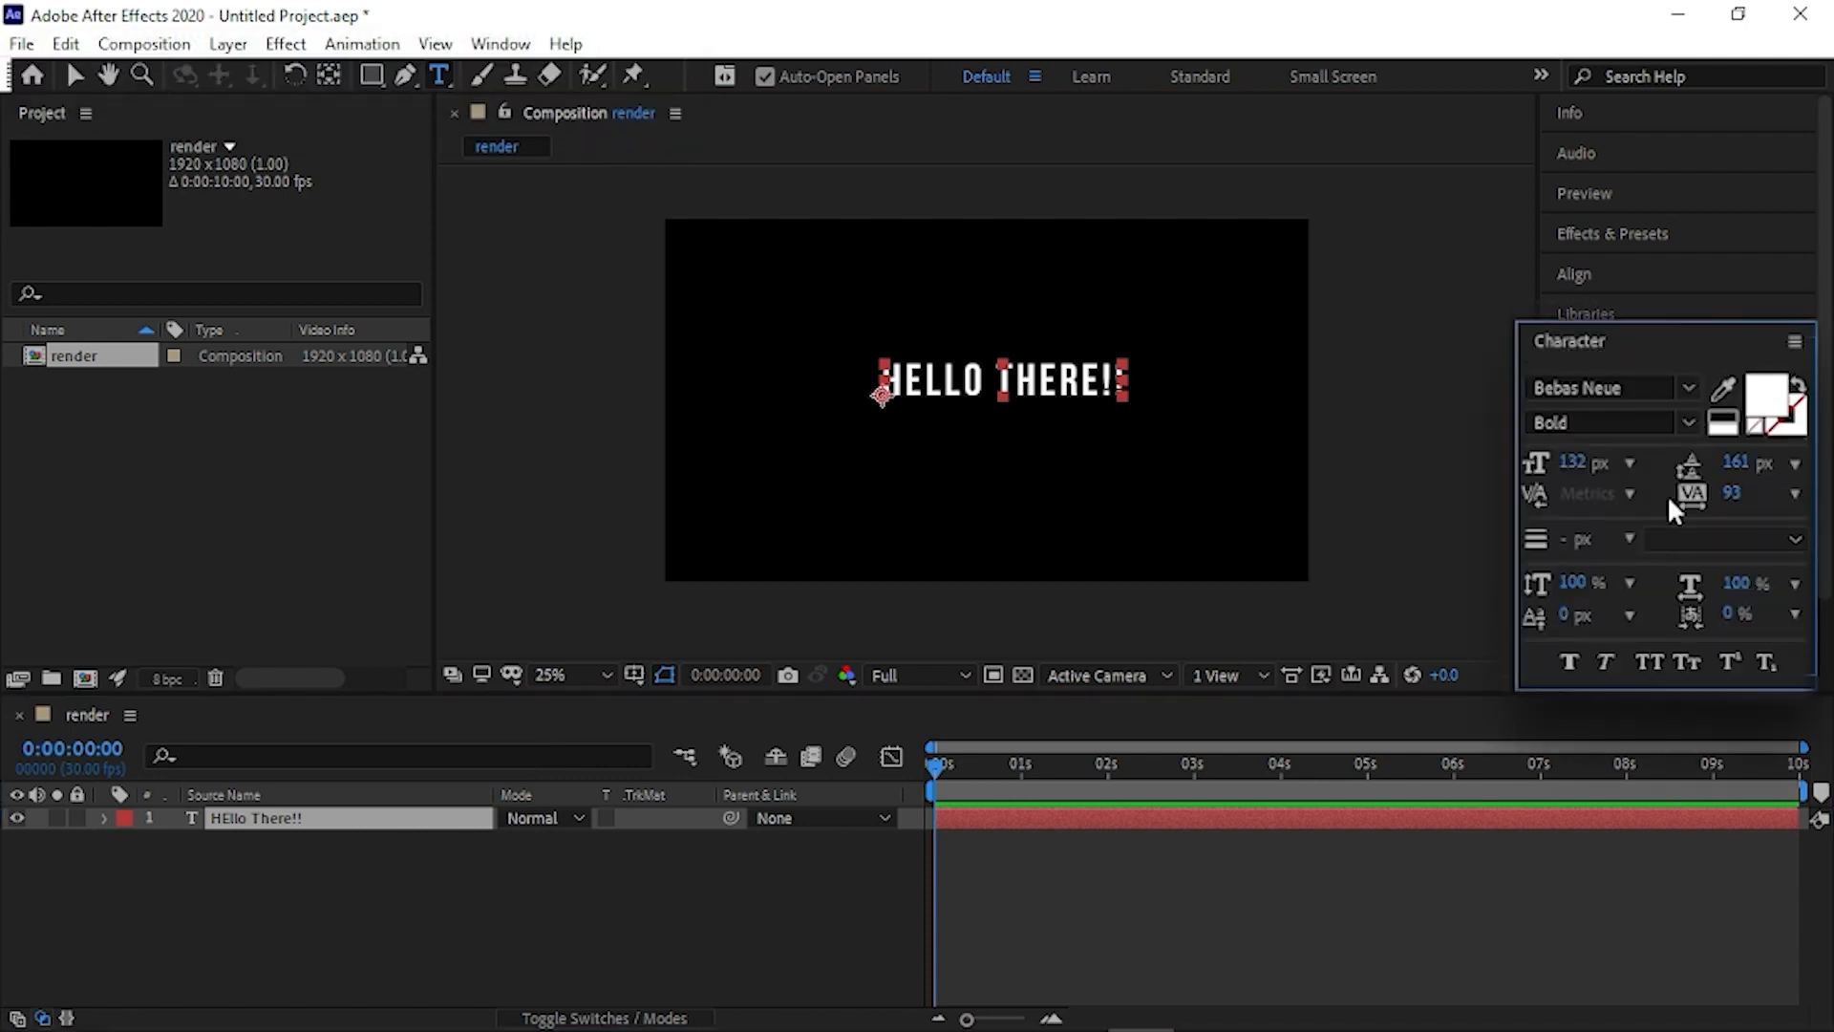
{"action": "double_click", "coordinate": [380, 827]}
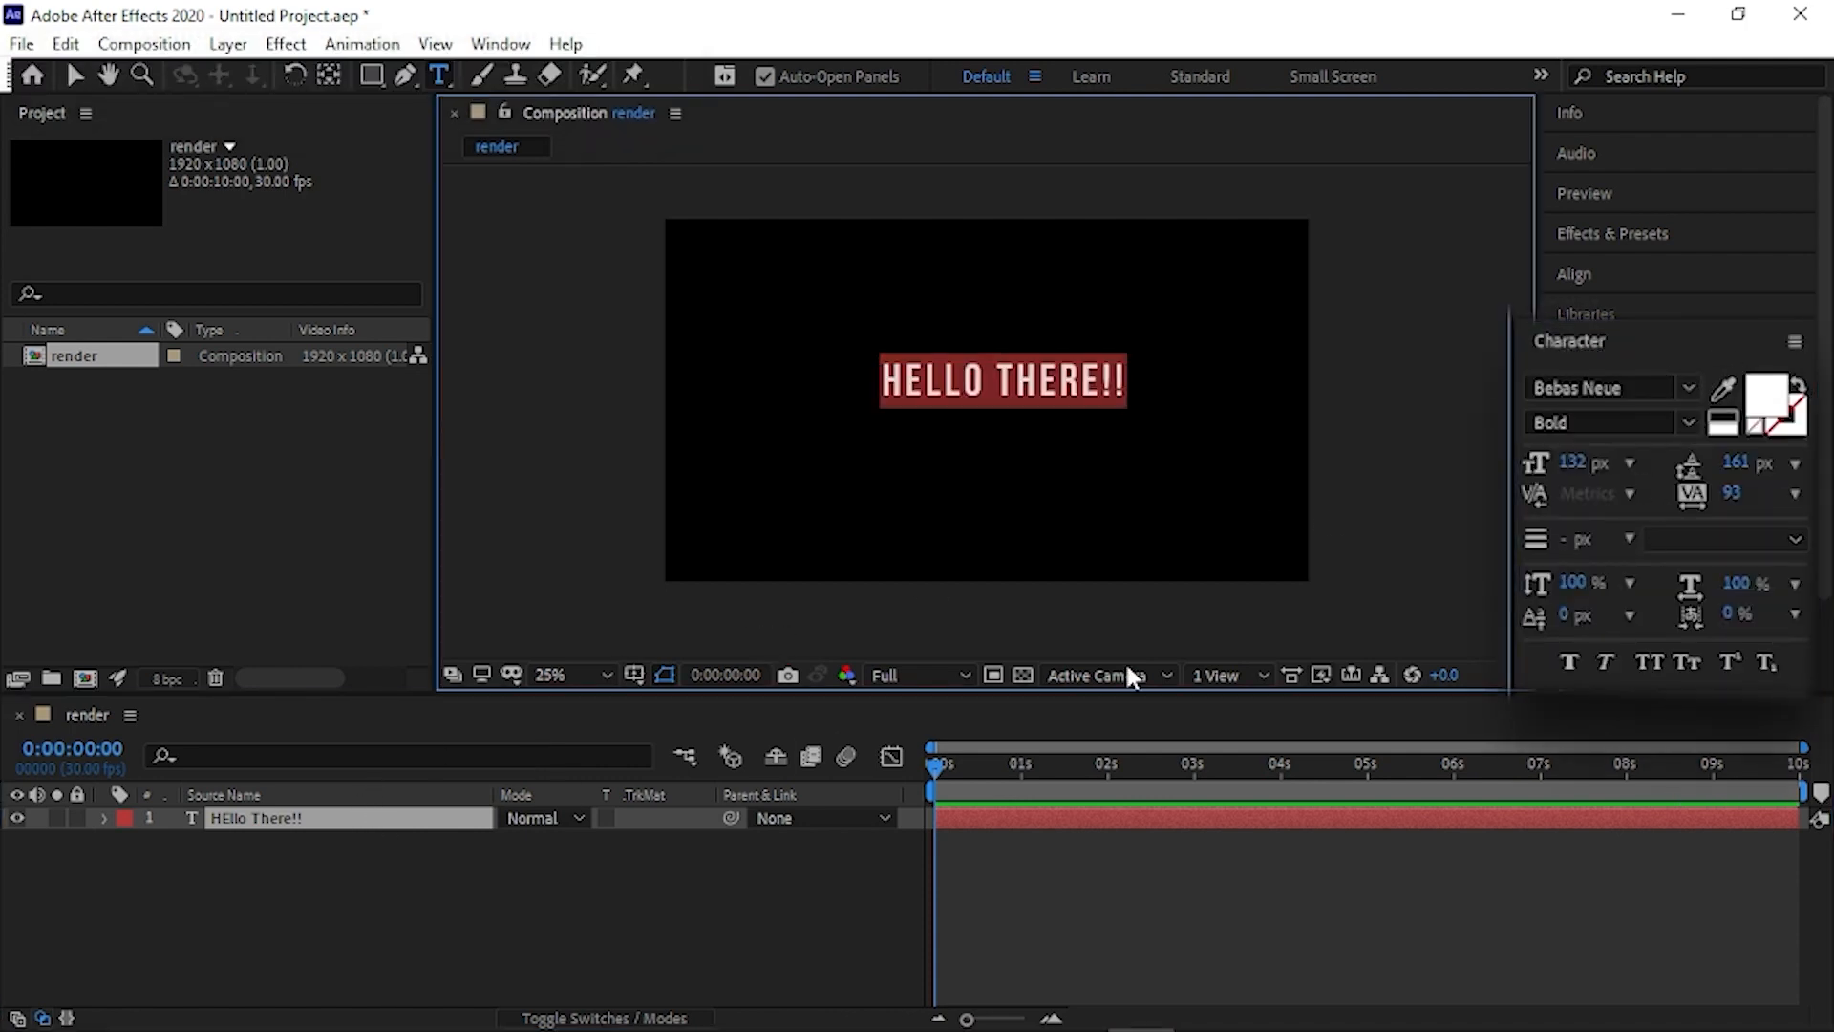
{"action": "left_click", "coordinate": [1588, 385]}
{"action": "type", "text": "mont"}
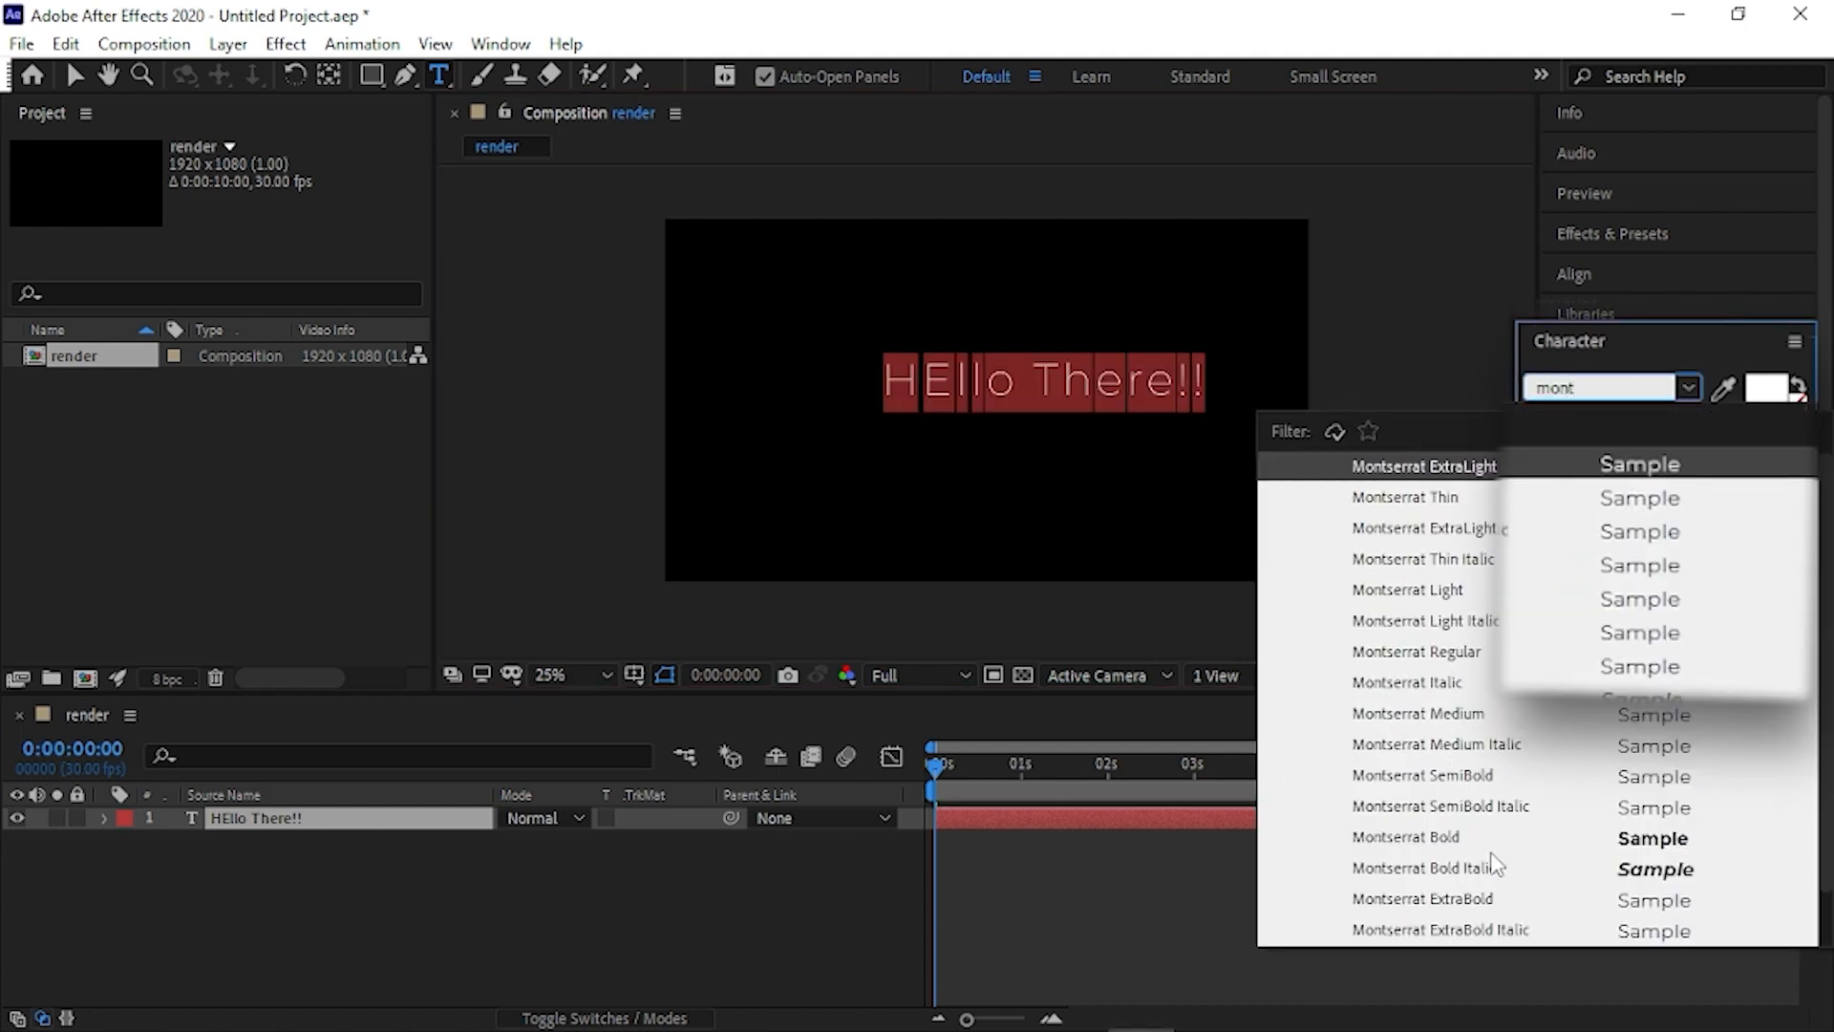
{"action": "left_click", "coordinate": [1432, 899]}
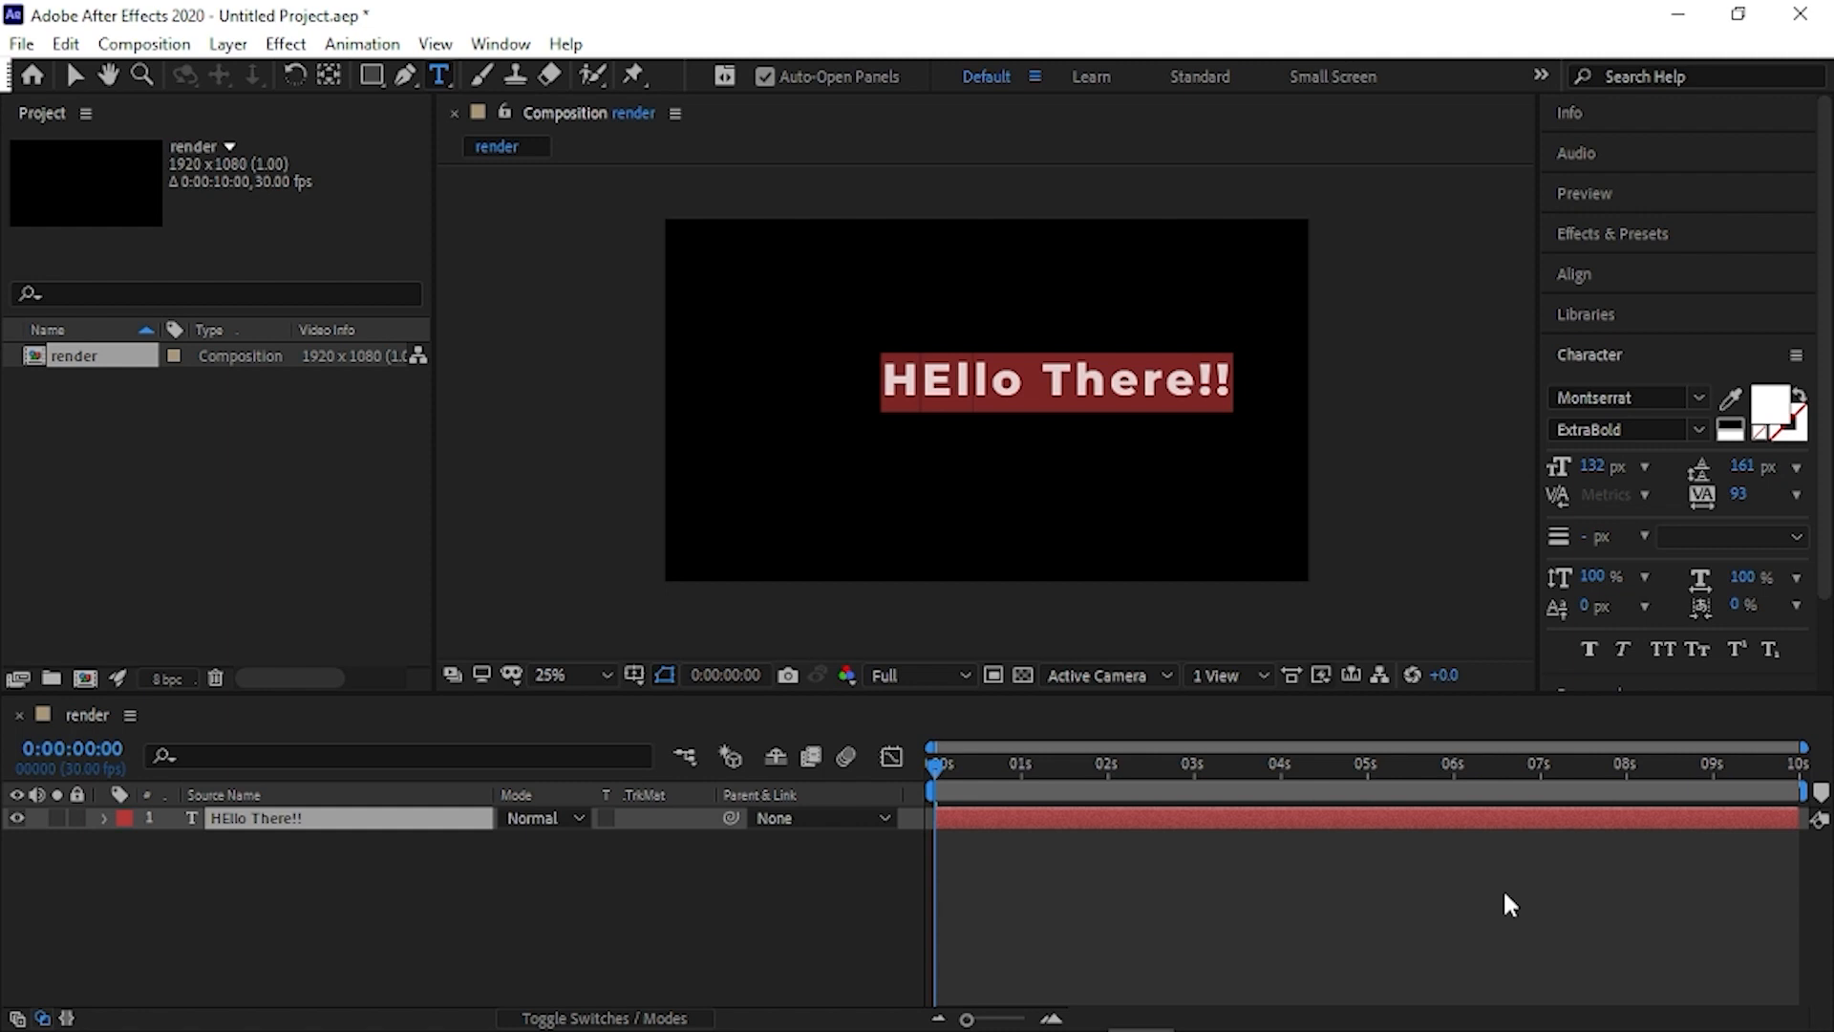
- Move the text layer left and slightly down, roughly to the centre of the frame
{"action": "left_click", "coordinate": [303, 828]}
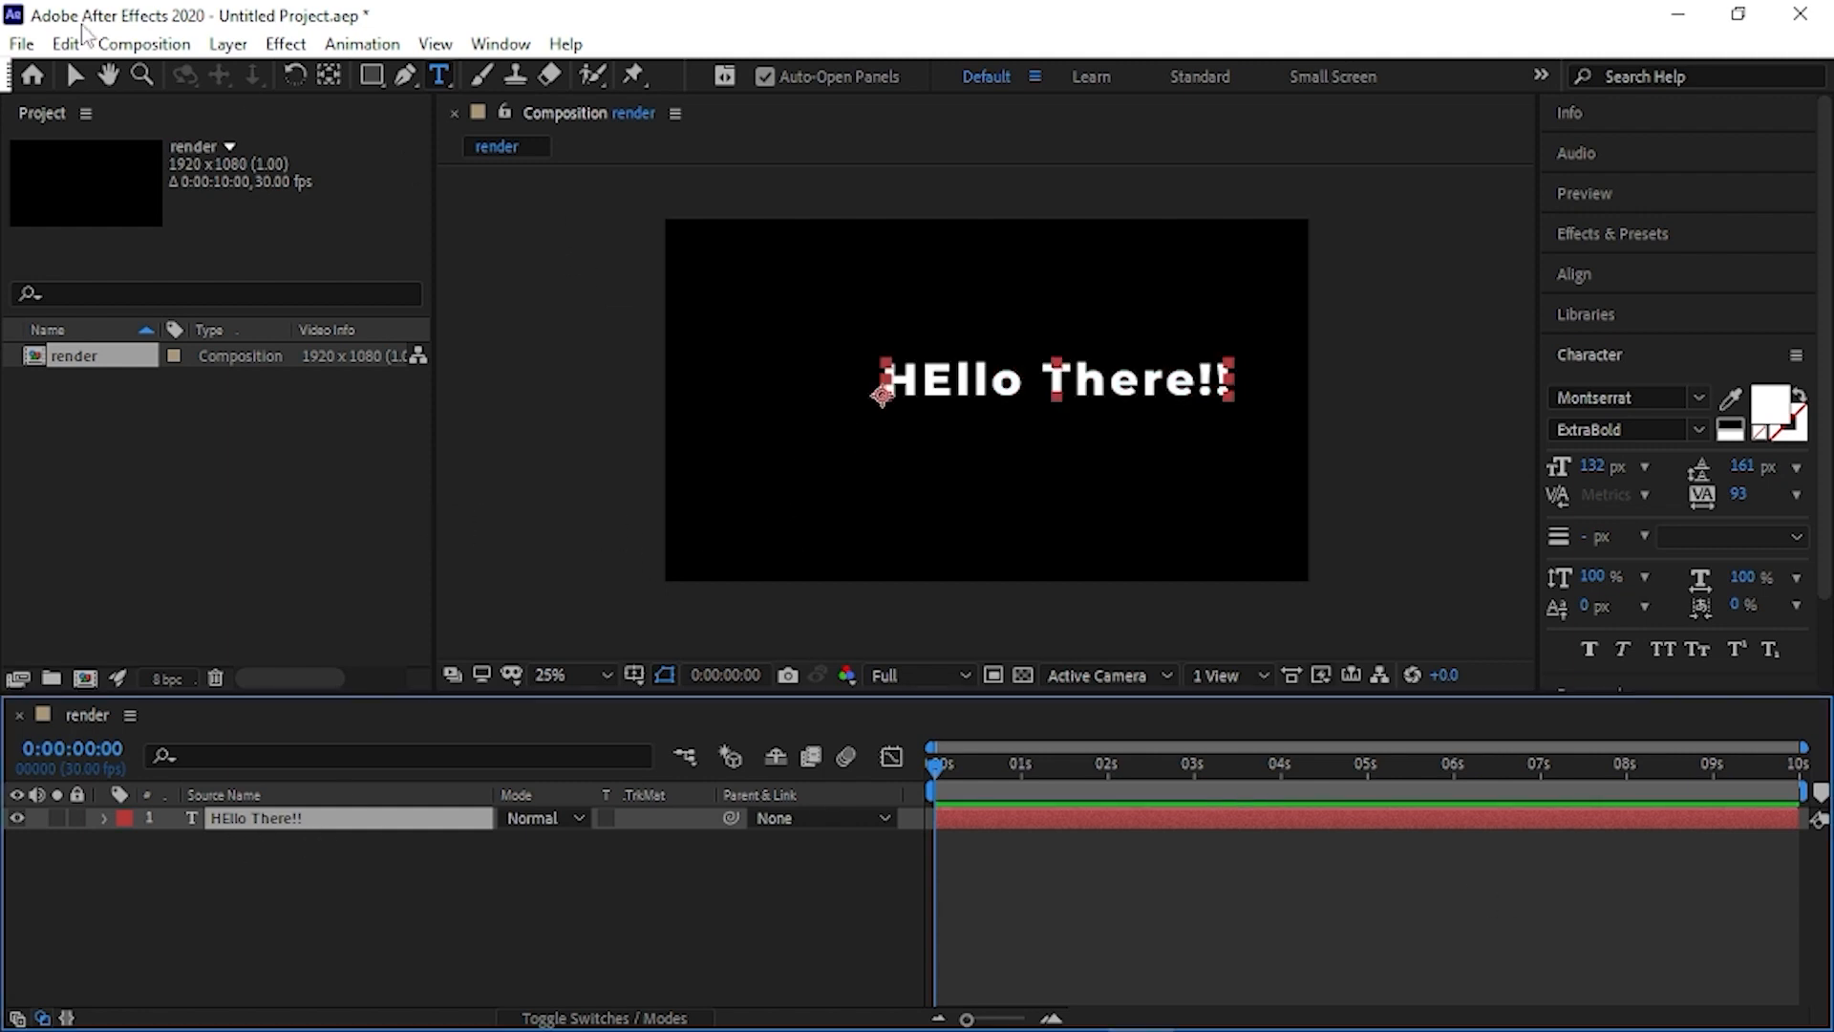
{"action": "left_click", "coordinate": [73, 76]}
{"action": "left_click_drag", "start_coordinate": [1149, 394], "coordinate": [1092, 417]}
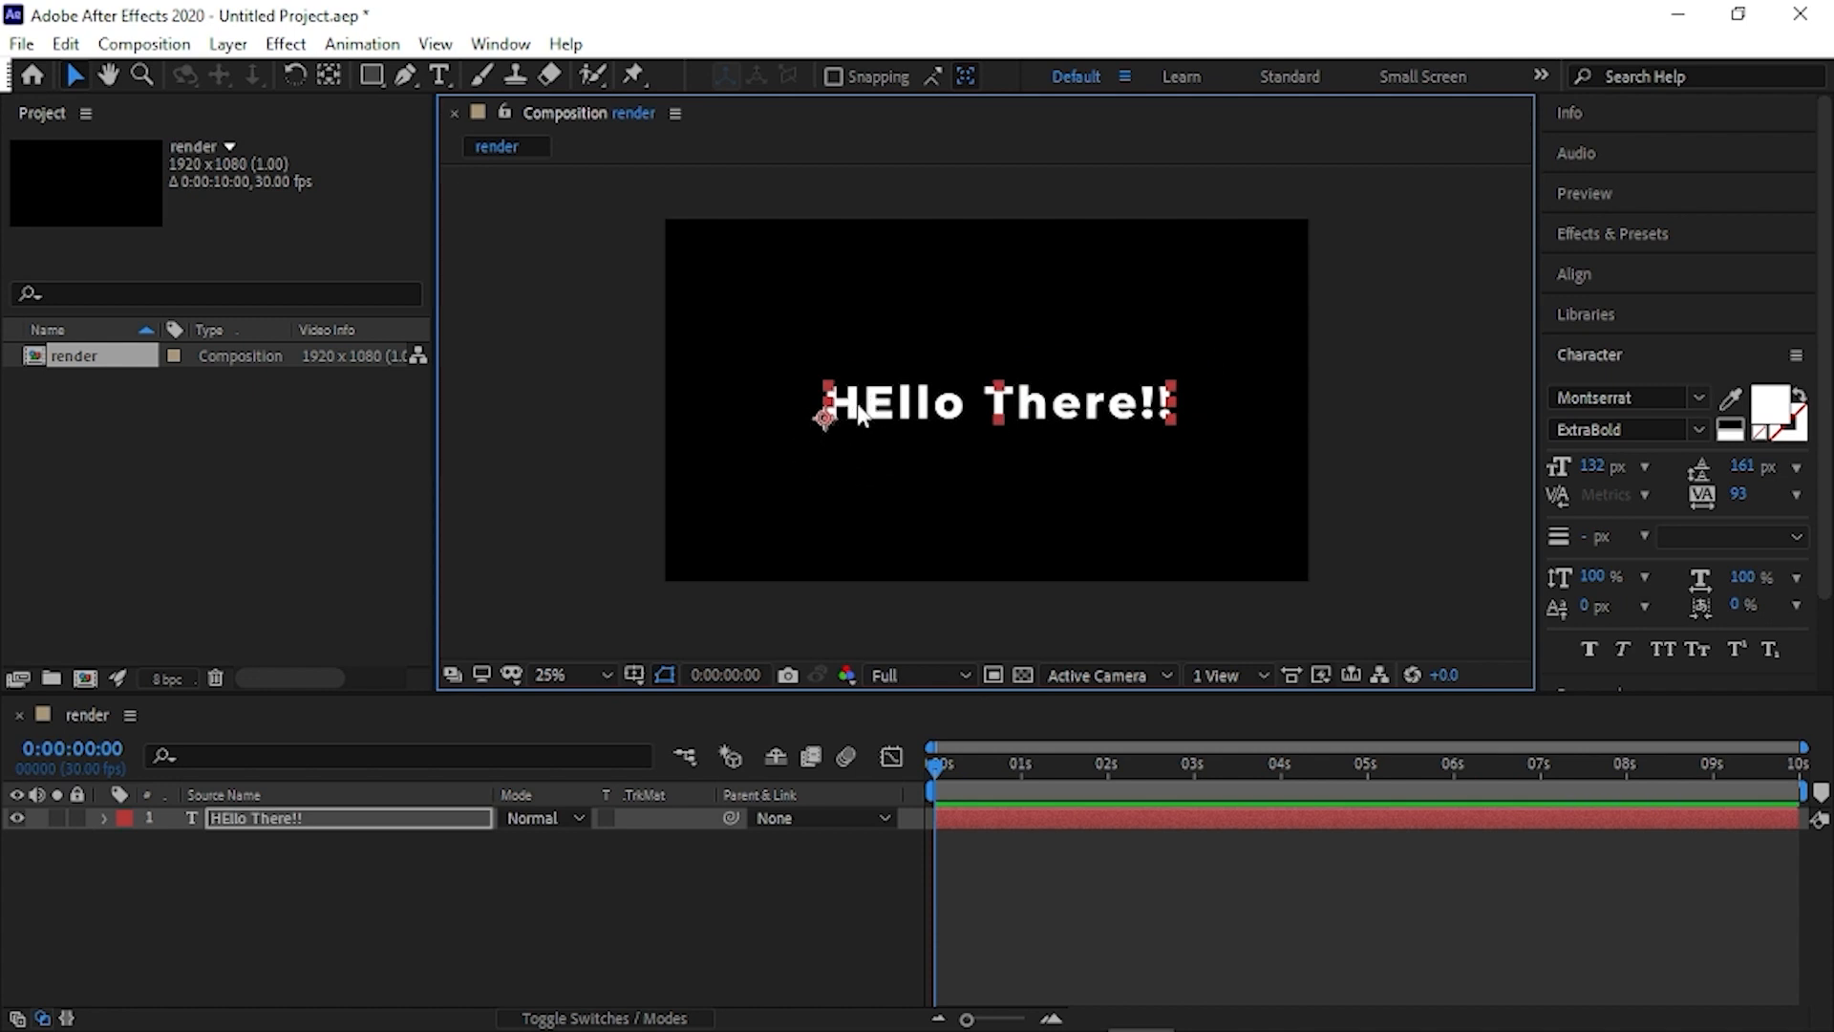
- Move the text layer's anchor point to the centre of the text and set its scale to 125%
{"action": "left_click", "coordinate": [327, 76]}
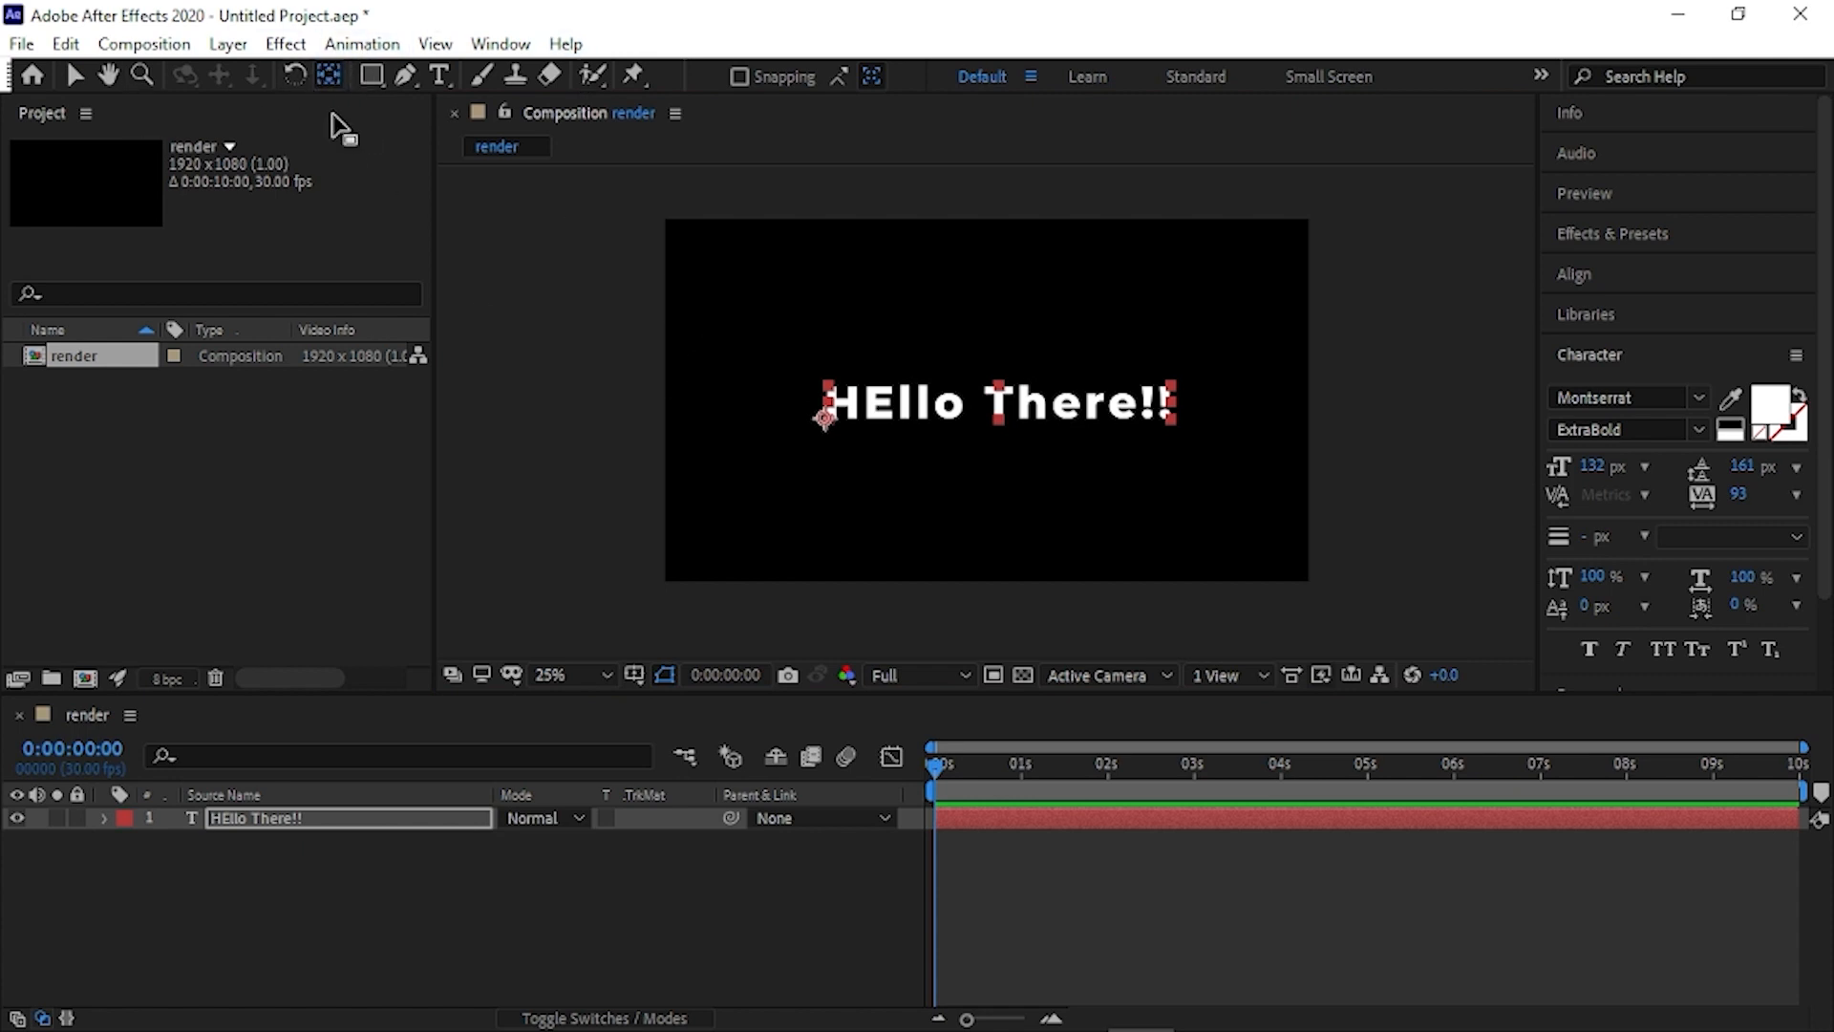
{"action": "left_click_drag", "start_coordinate": [823, 422], "coordinate": [990, 423]}
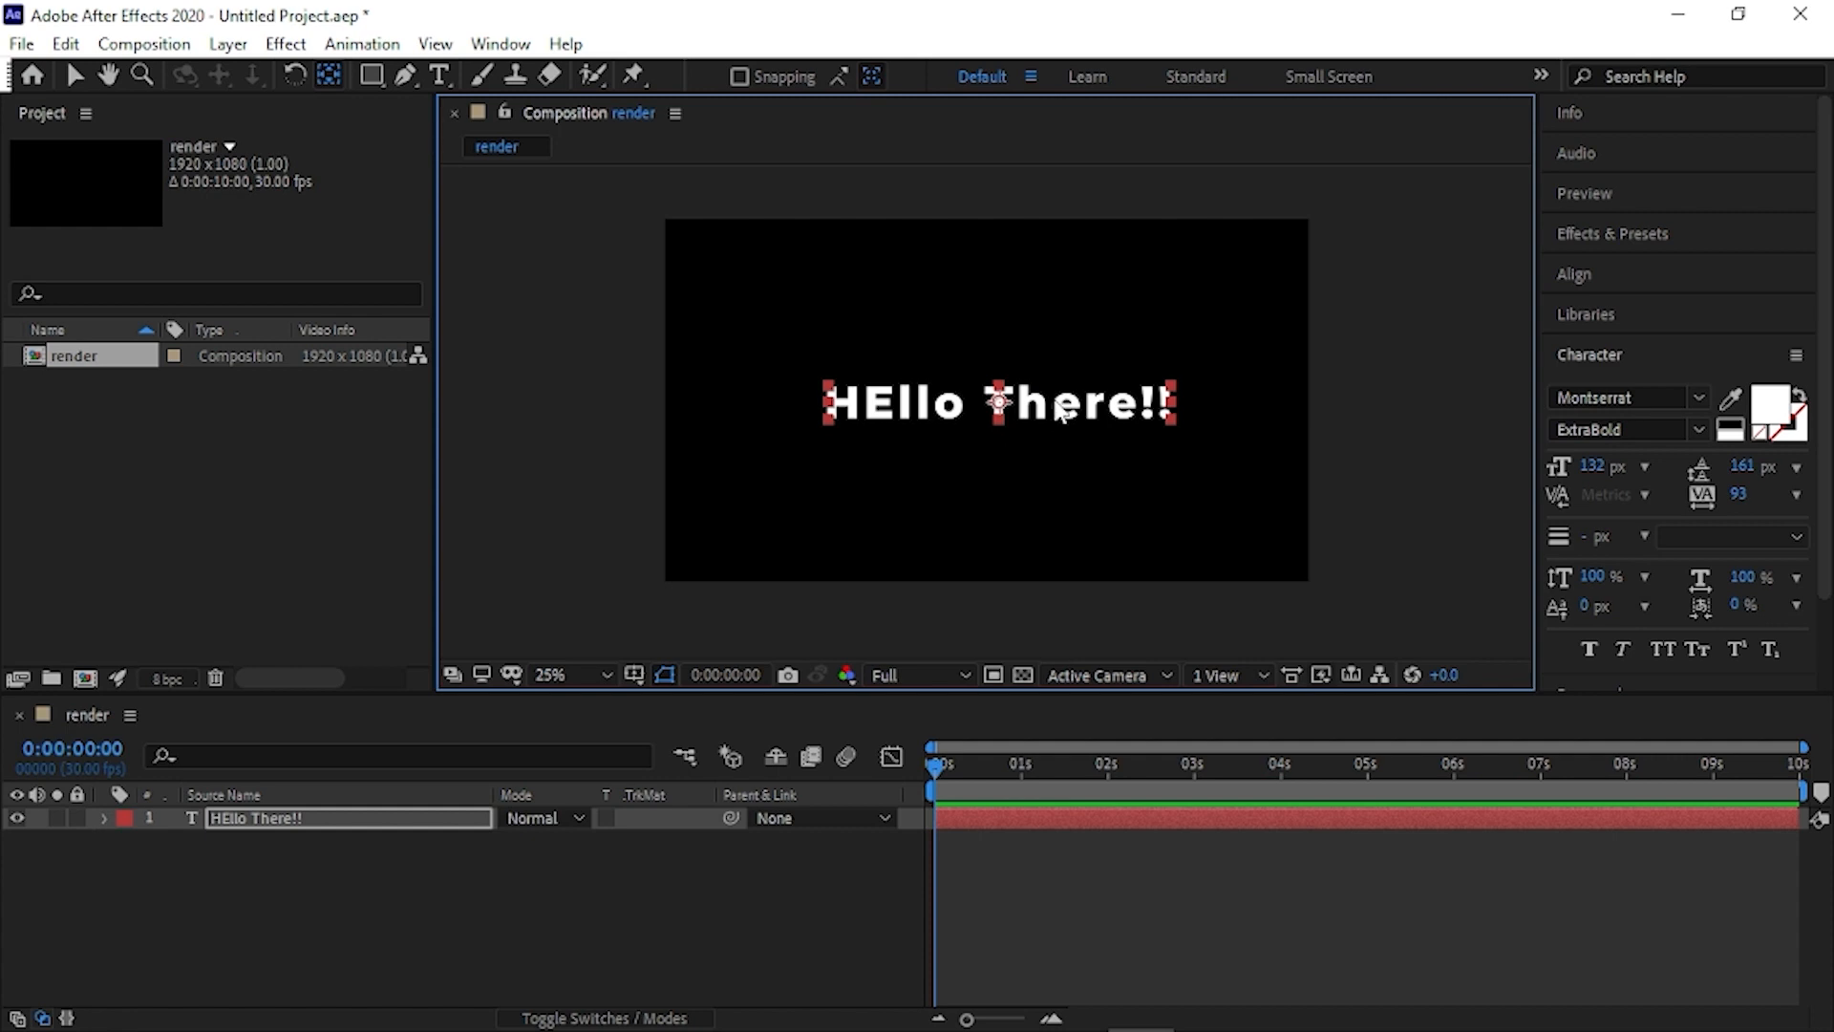
{"action": "key", "text": "Return"}
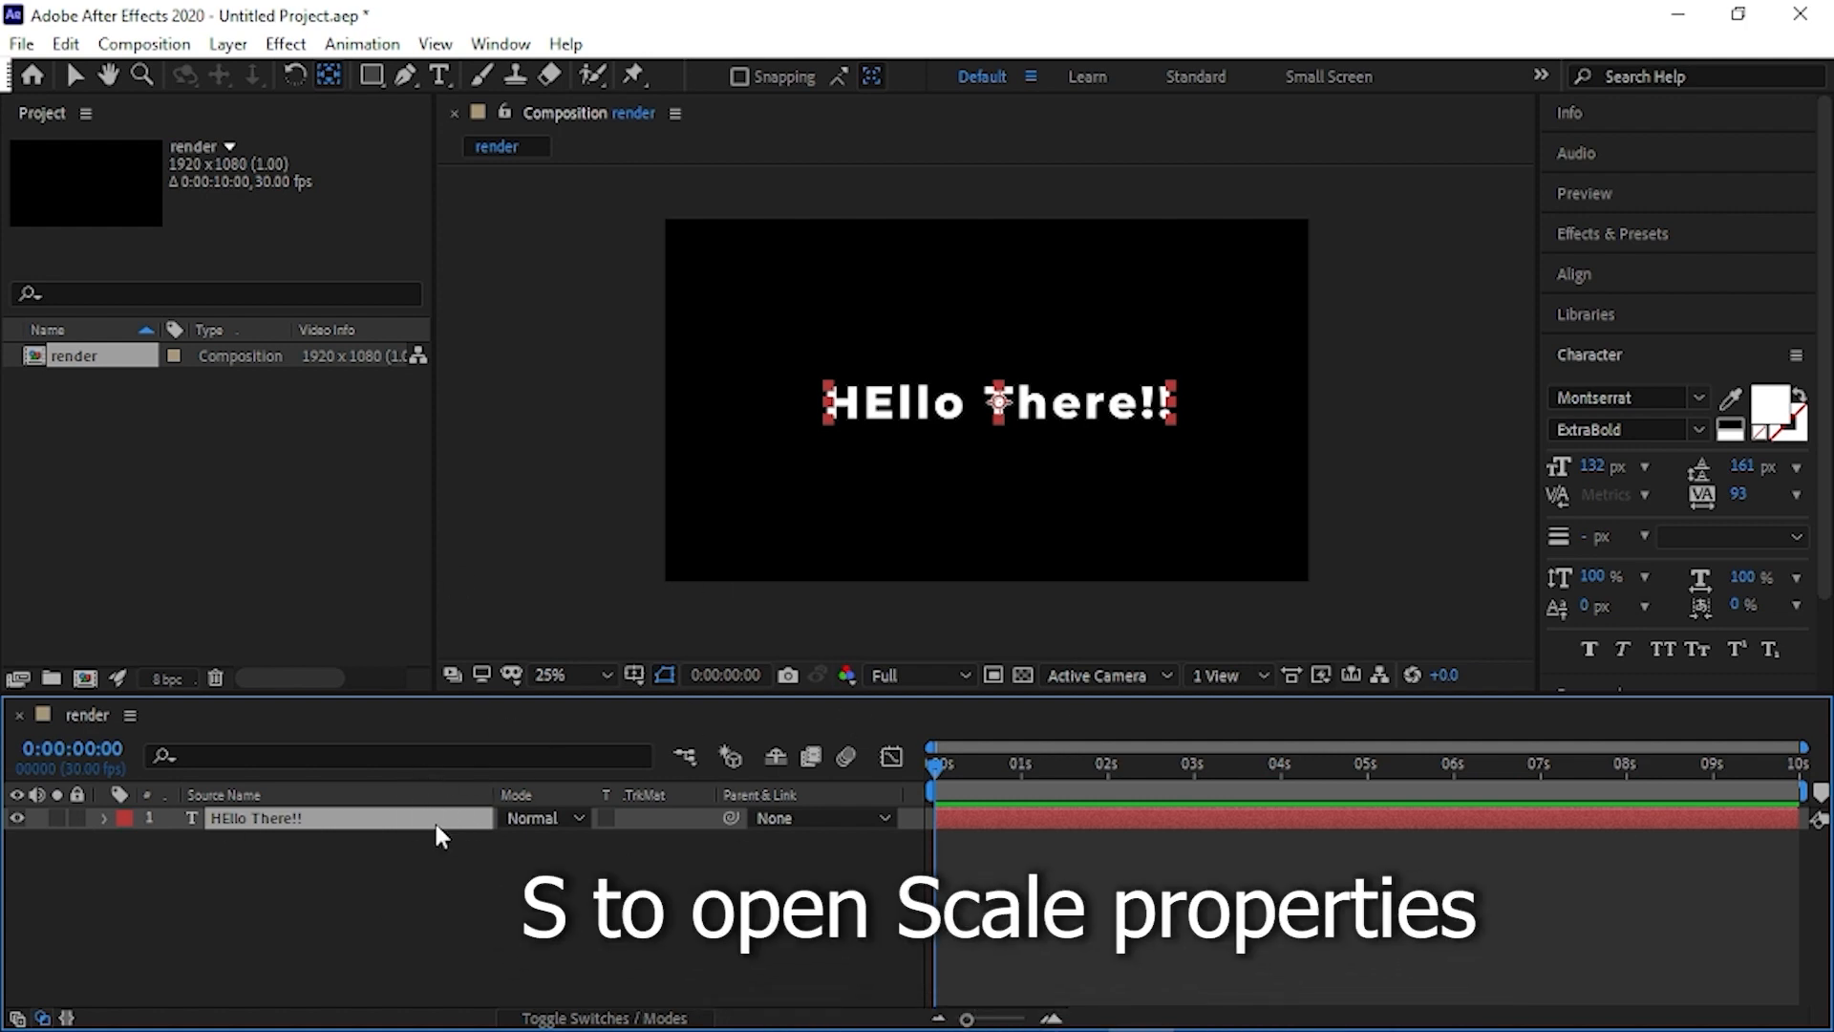
{"action": "key", "text": "s"}
{"action": "left_click_drag", "start_coordinate": [594, 839], "coordinate": [669, 842]}
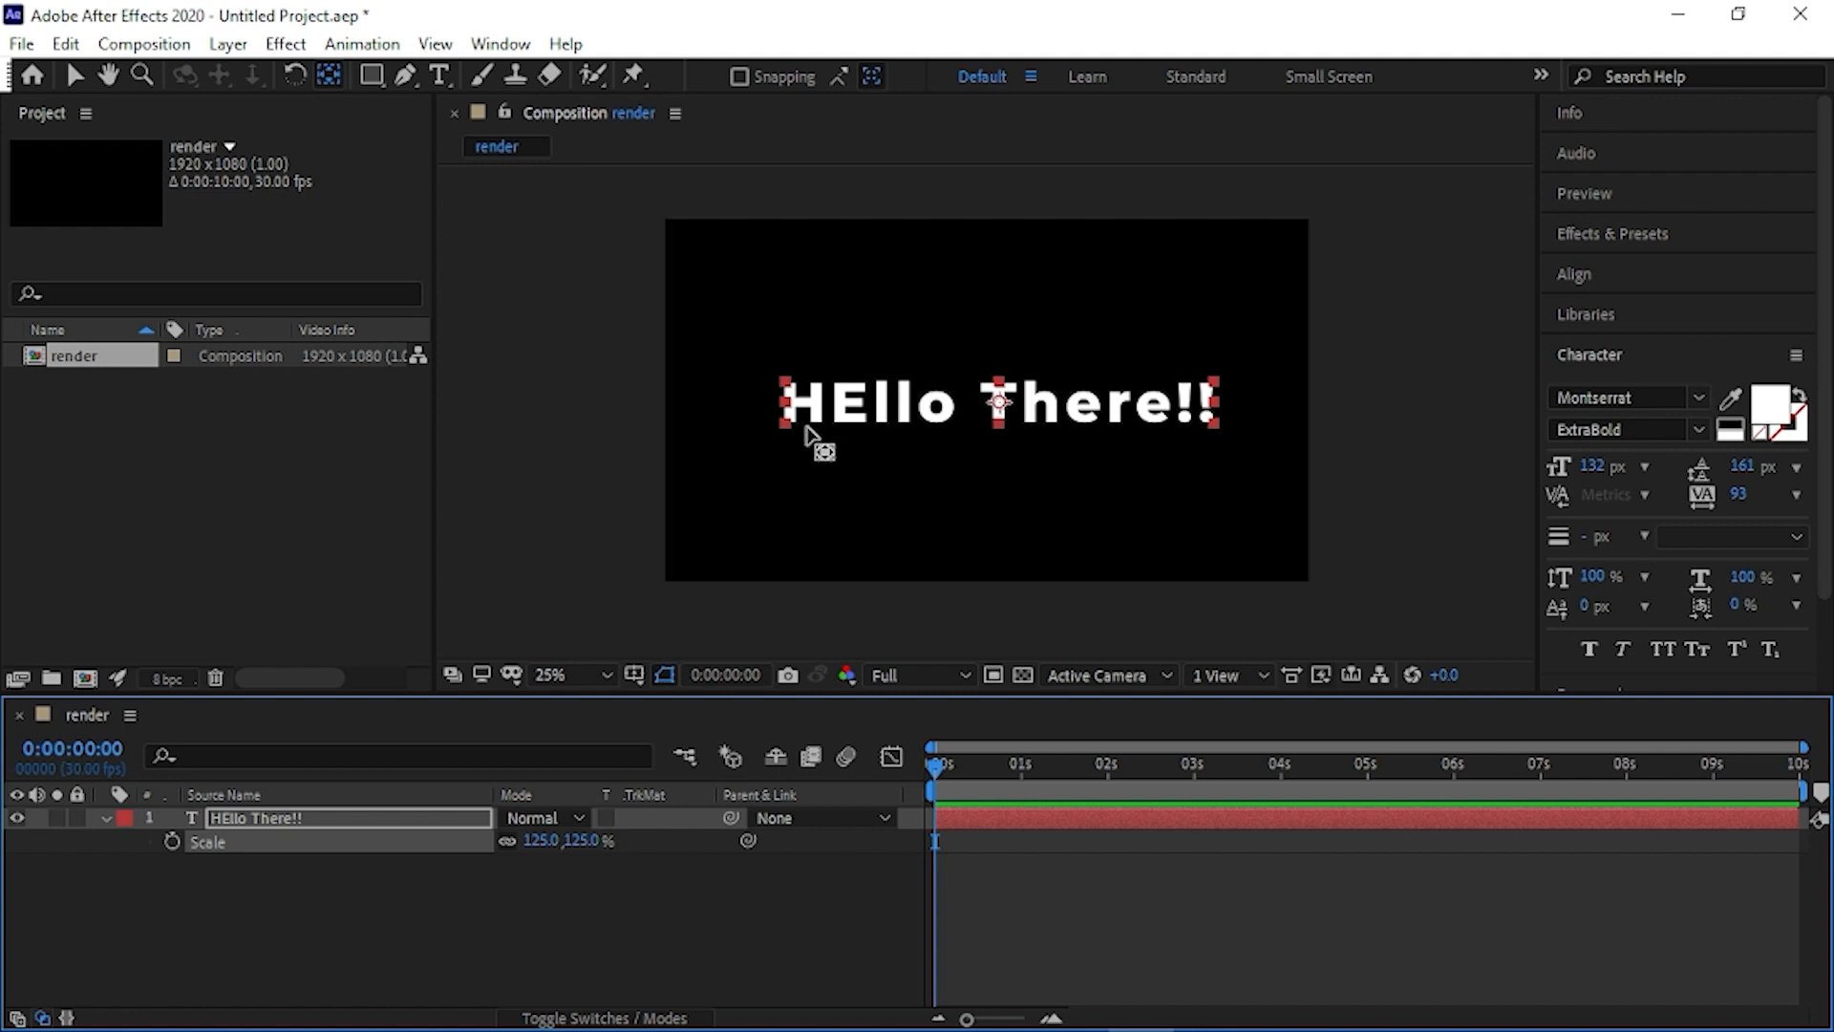
- Move the anchor point to the text's lower-left corner and set the layer's scale to 129%
{"action": "left_click_drag", "start_coordinate": [1008, 414], "coordinate": [791, 431]}
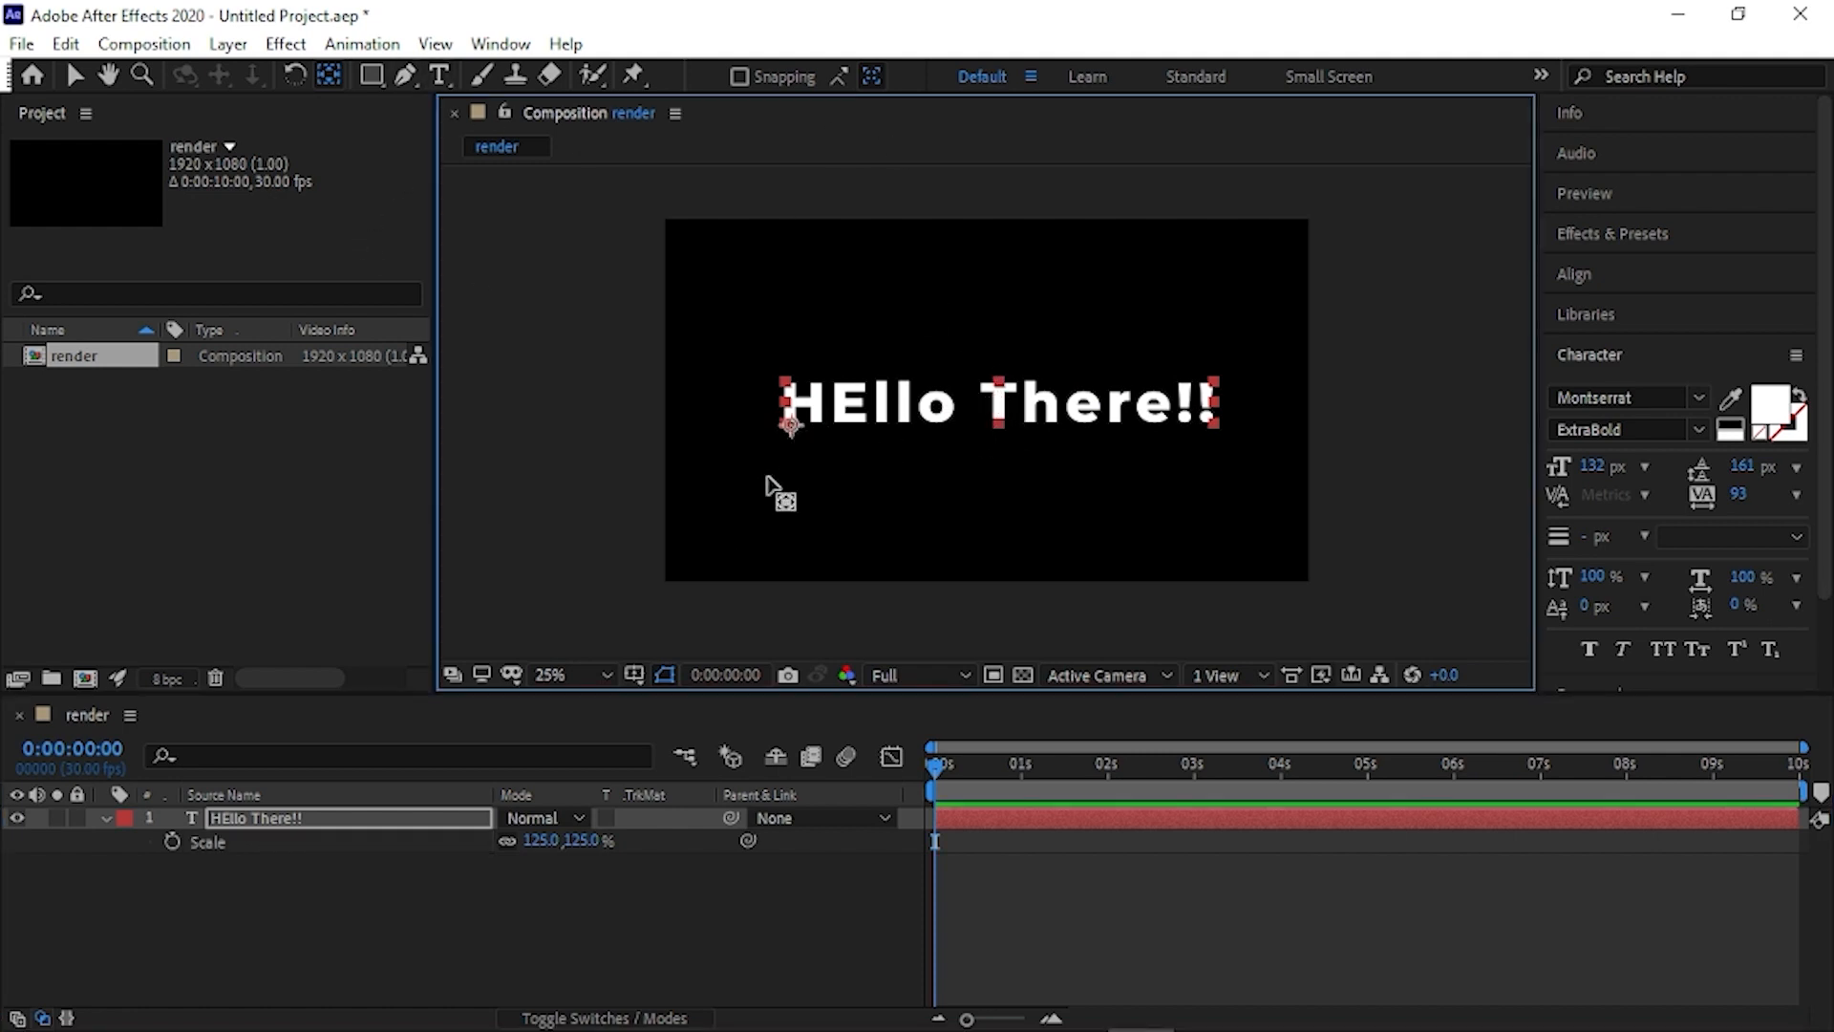
{"action": "mouse_move", "coordinate": [567, 843]}
{"action": "left_mouse_down"}
{"action": "mouse_move", "coordinate": [459, 845]}
{"action": "mouse_move", "coordinate": [577, 827]}
{"action": "left_mouse_up"}
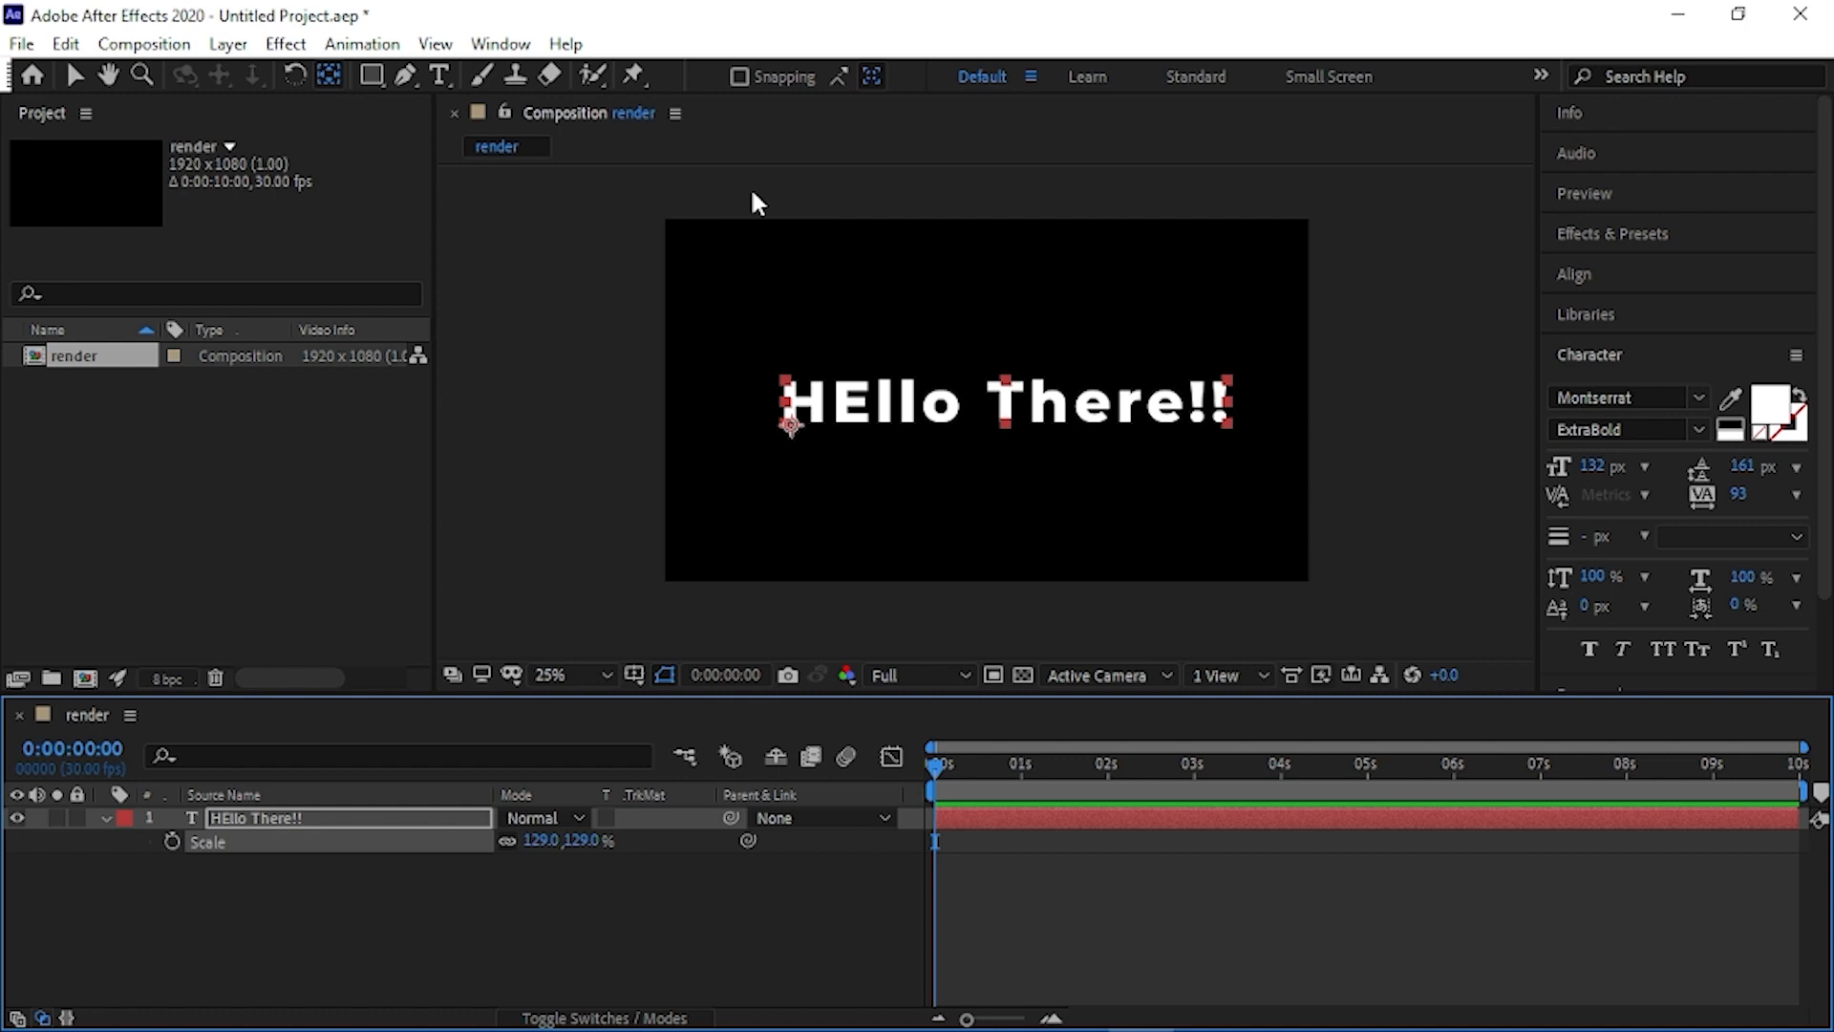
- Set the text layer's position to 387.4, 610.6
{"action": "left_click", "coordinate": [405, 818]}
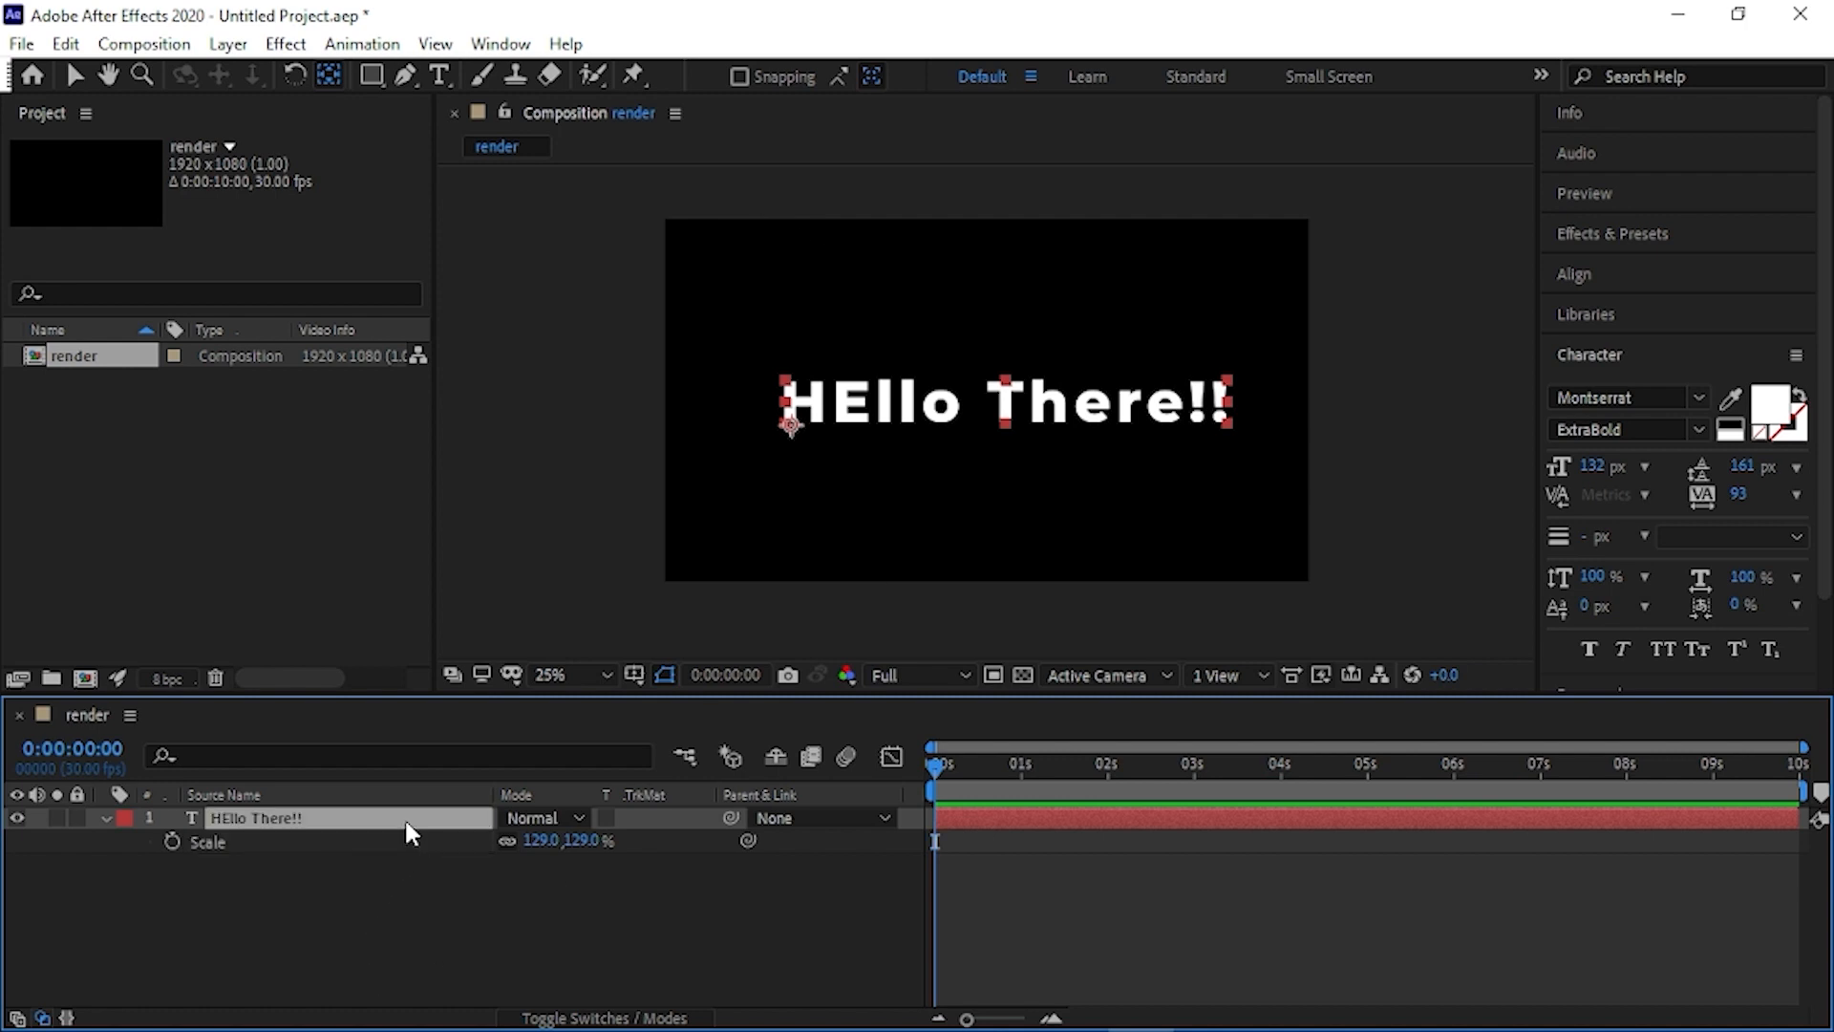
{"action": "key", "text": "p"}
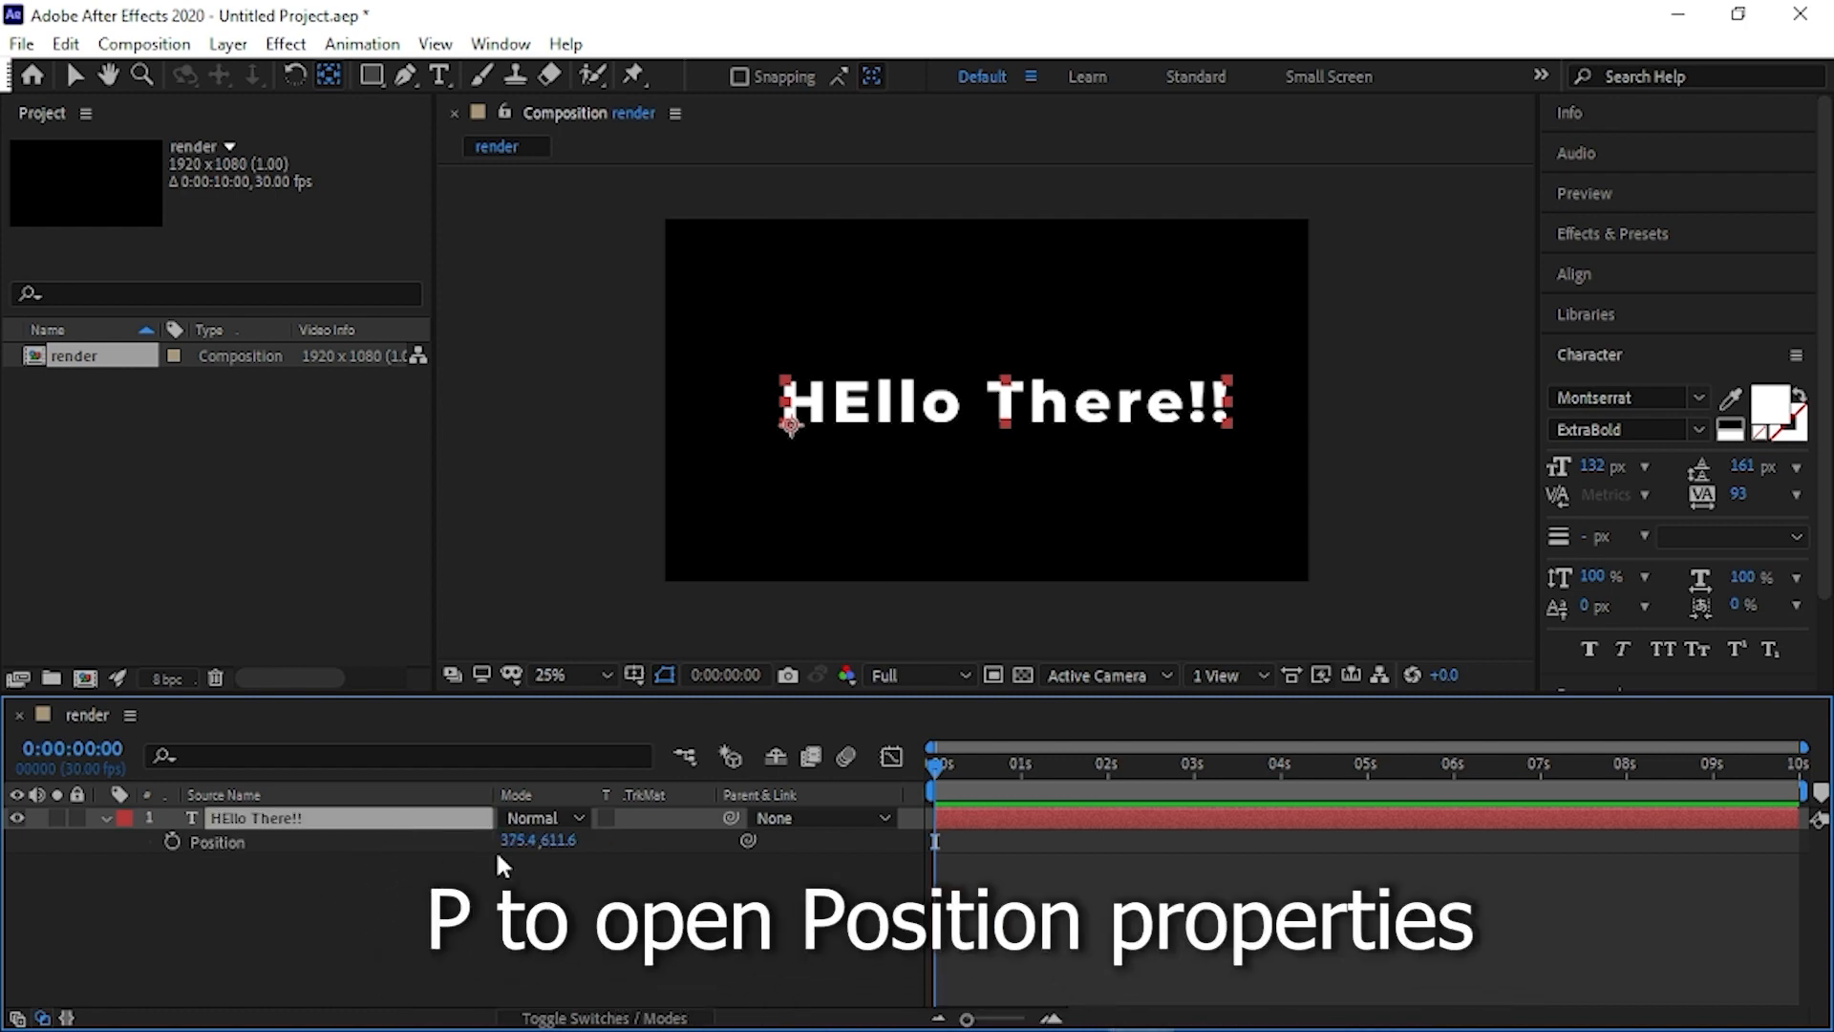
{"action": "left_click_drag", "start_coordinate": [503, 840], "coordinate": [569, 860]}
{"action": "left_click", "coordinate": [566, 840]}
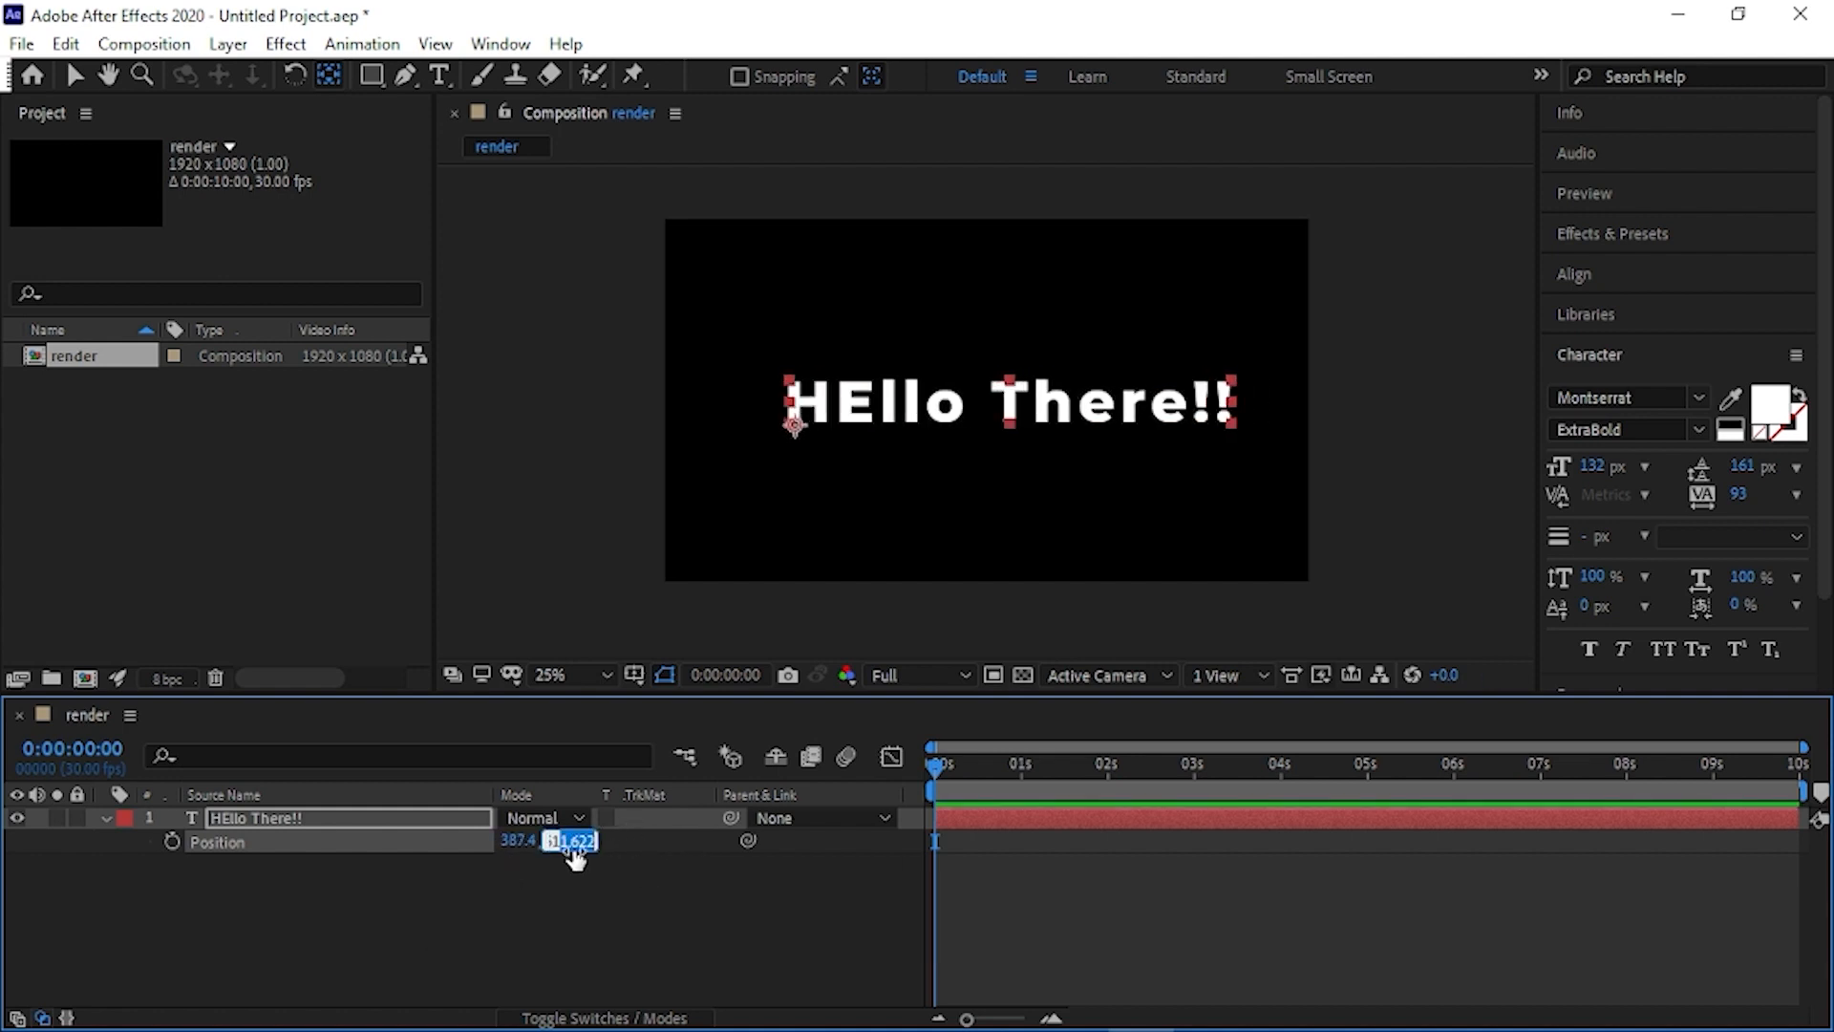
{"action": "type", "text": "610.6"}
{"action": "key", "text": "Return"}
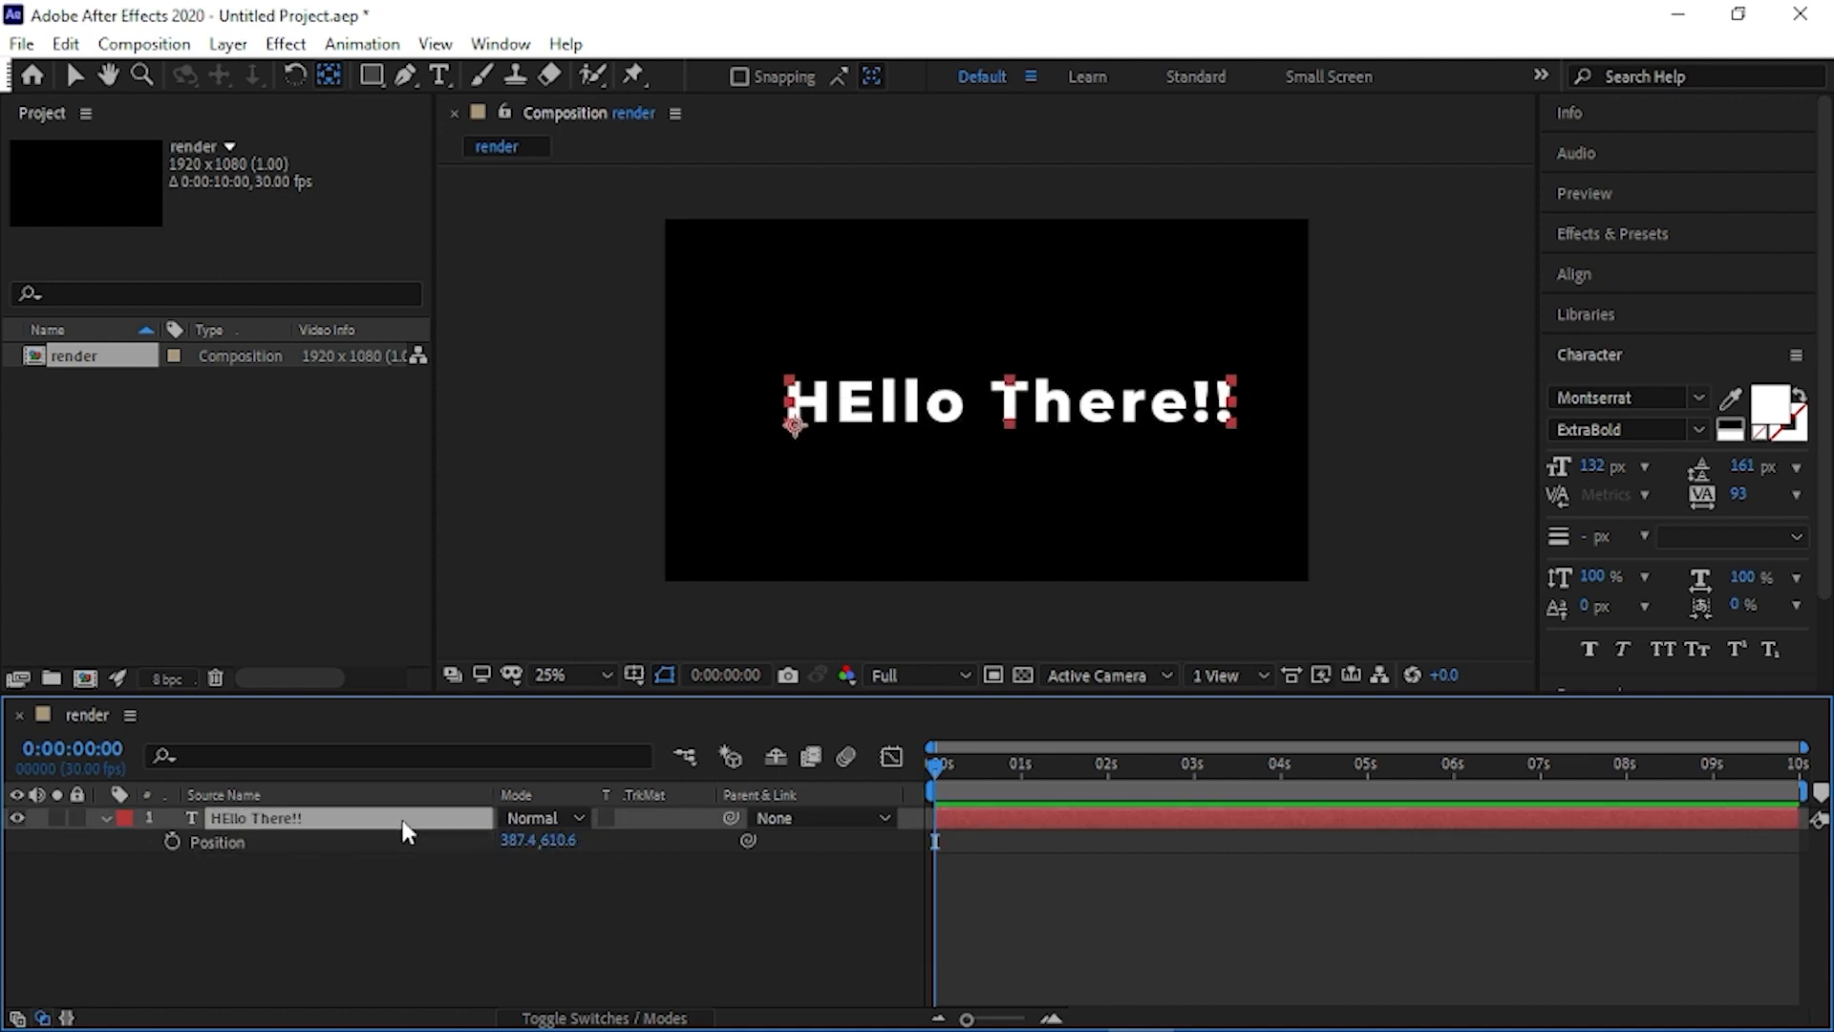
- Try out different opacity values on the text layer
{"action": "key", "text": "t"}
{"action": "key", "text": "g"}
{"action": "left_click_drag", "start_coordinate": [516, 842], "coordinate": [642, 827]}
{"action": "left_click_drag", "start_coordinate": [797, 827], "coordinate": [542, 832]}
- Set the text layer's rotation to -3°
{"action": "left_click", "coordinate": [397, 825]}
{"action": "key", "text": "r"}
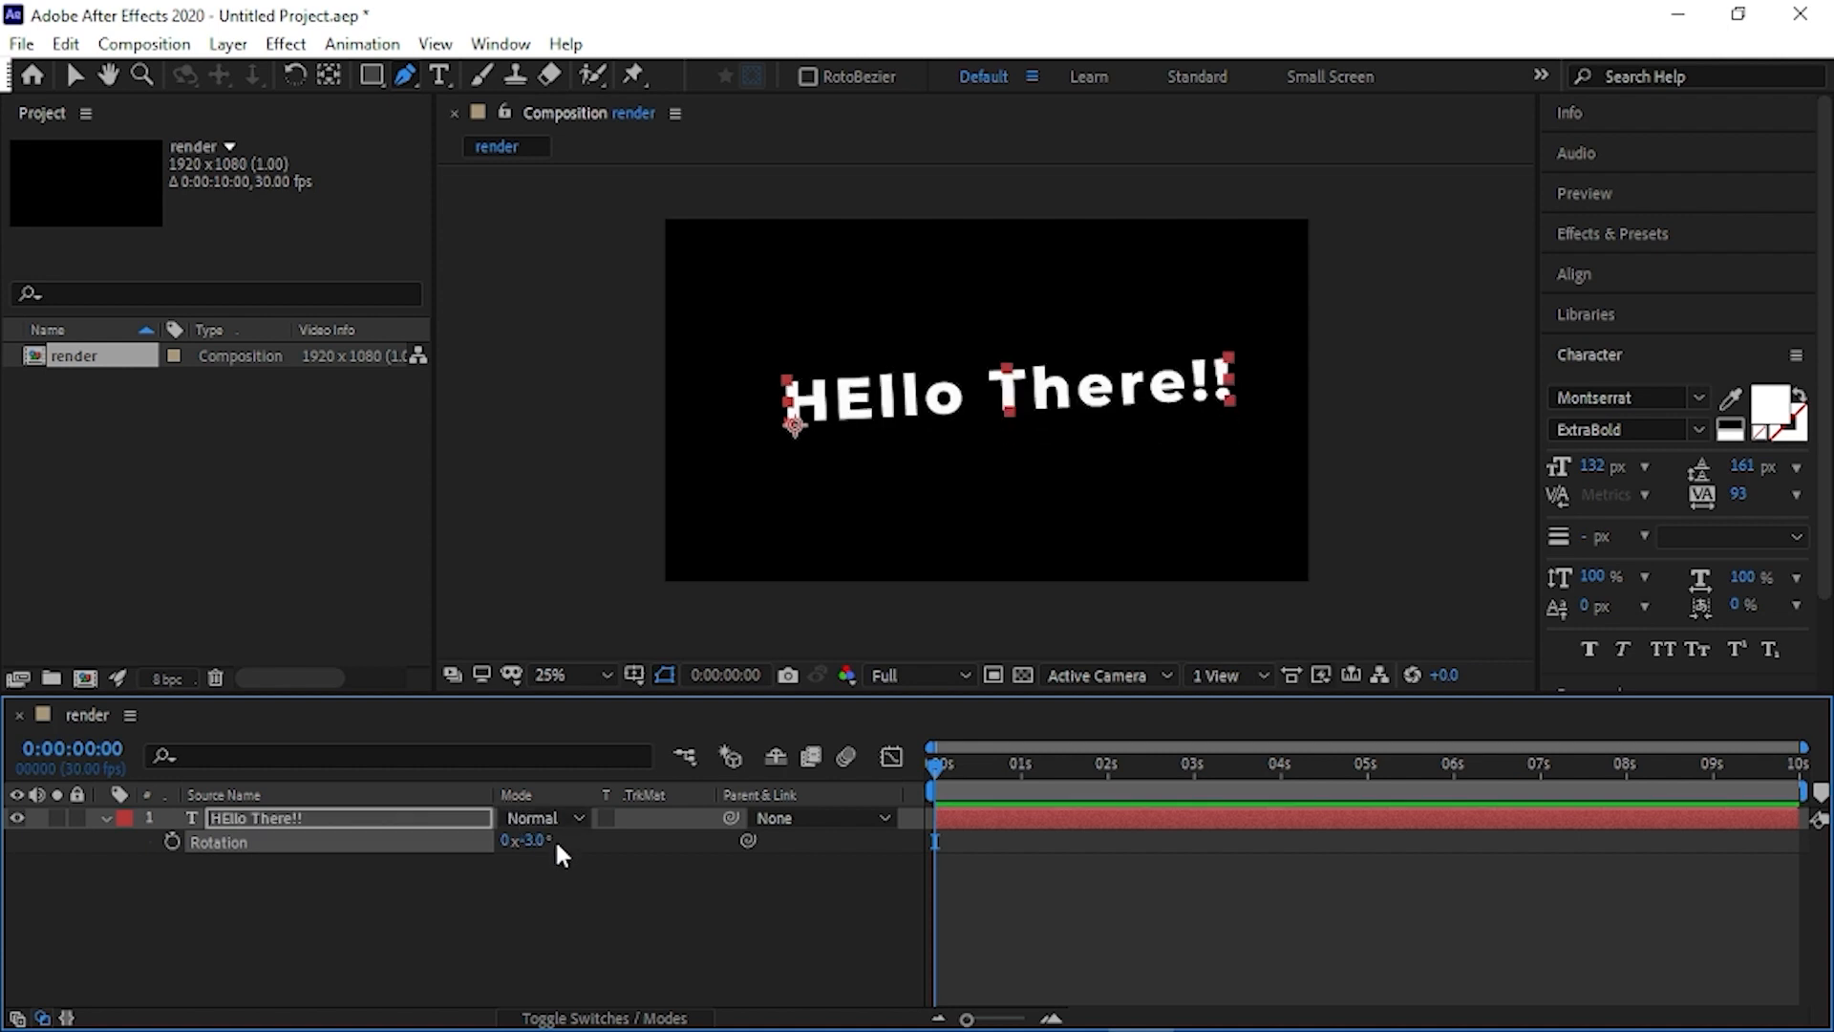
- Undo the last rotation, and rotate the text layer to 13° around an anchor point placed at the text's centre
{"action": "key", "text": "ctrl+z"}
{"action": "left_click", "coordinate": [327, 76]}
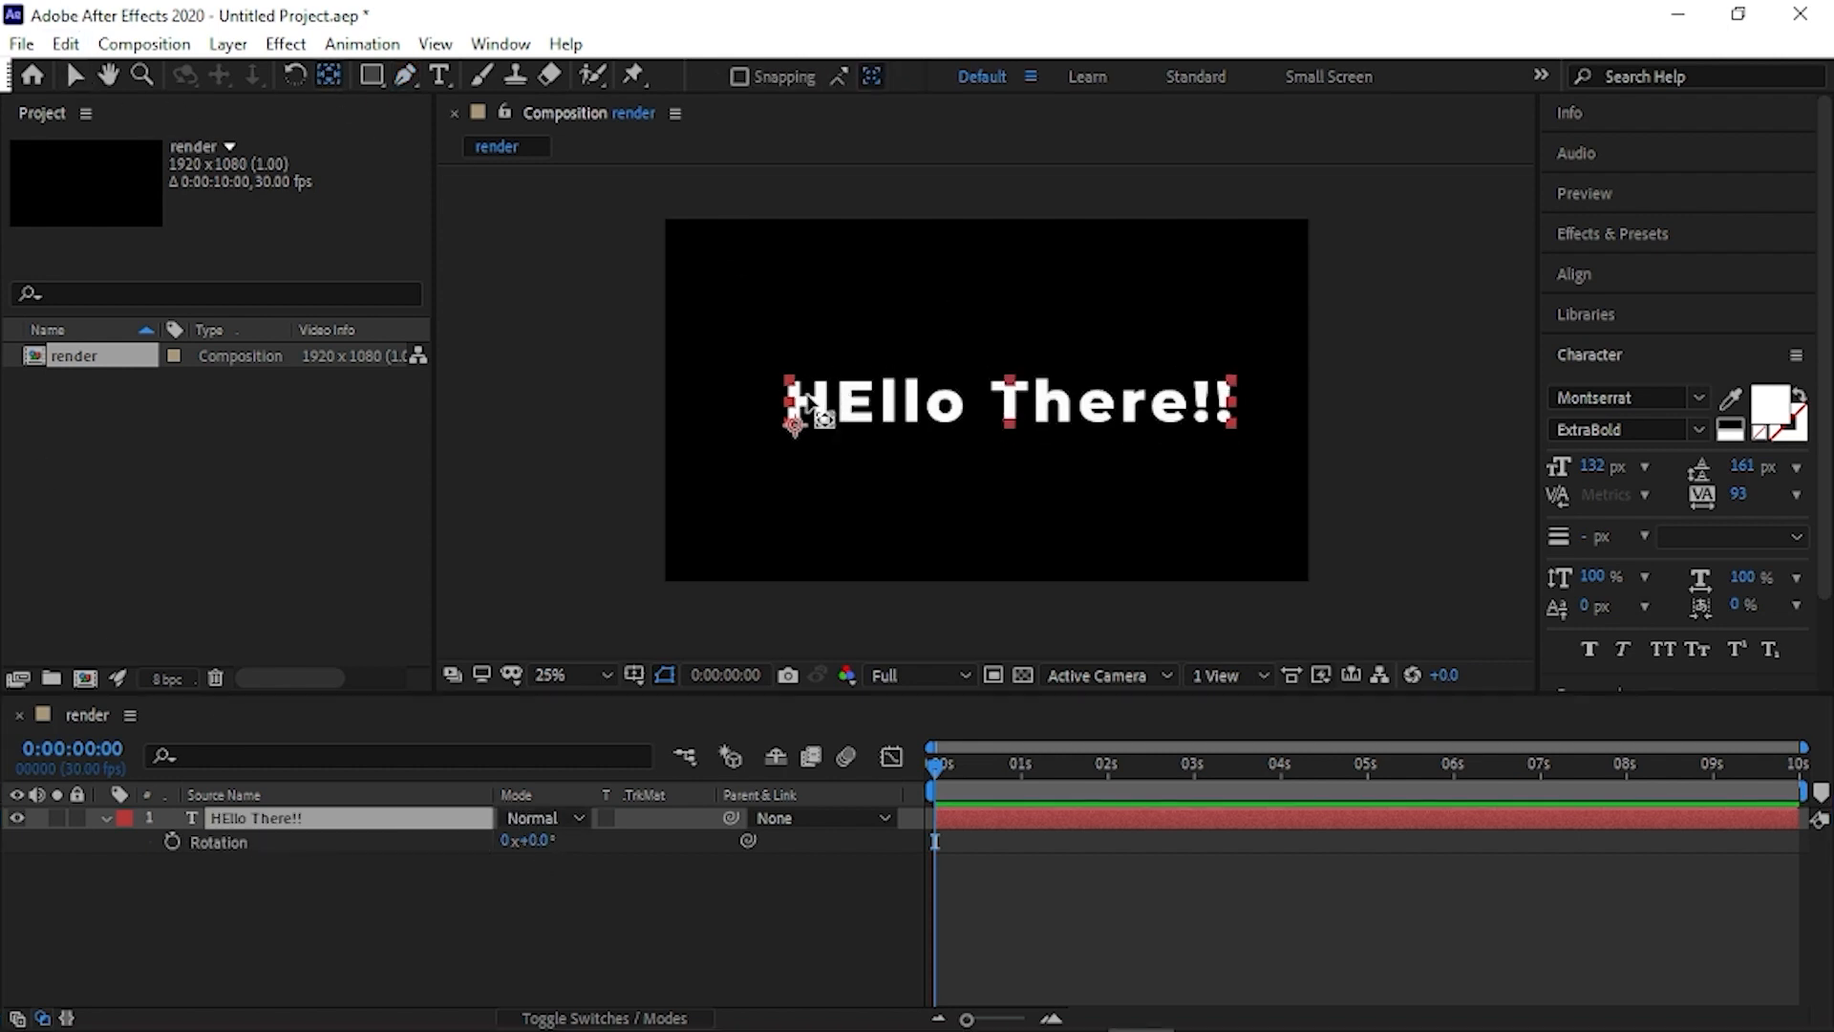
{"action": "left_click_drag", "start_coordinate": [802, 430], "coordinate": [1010, 399]}
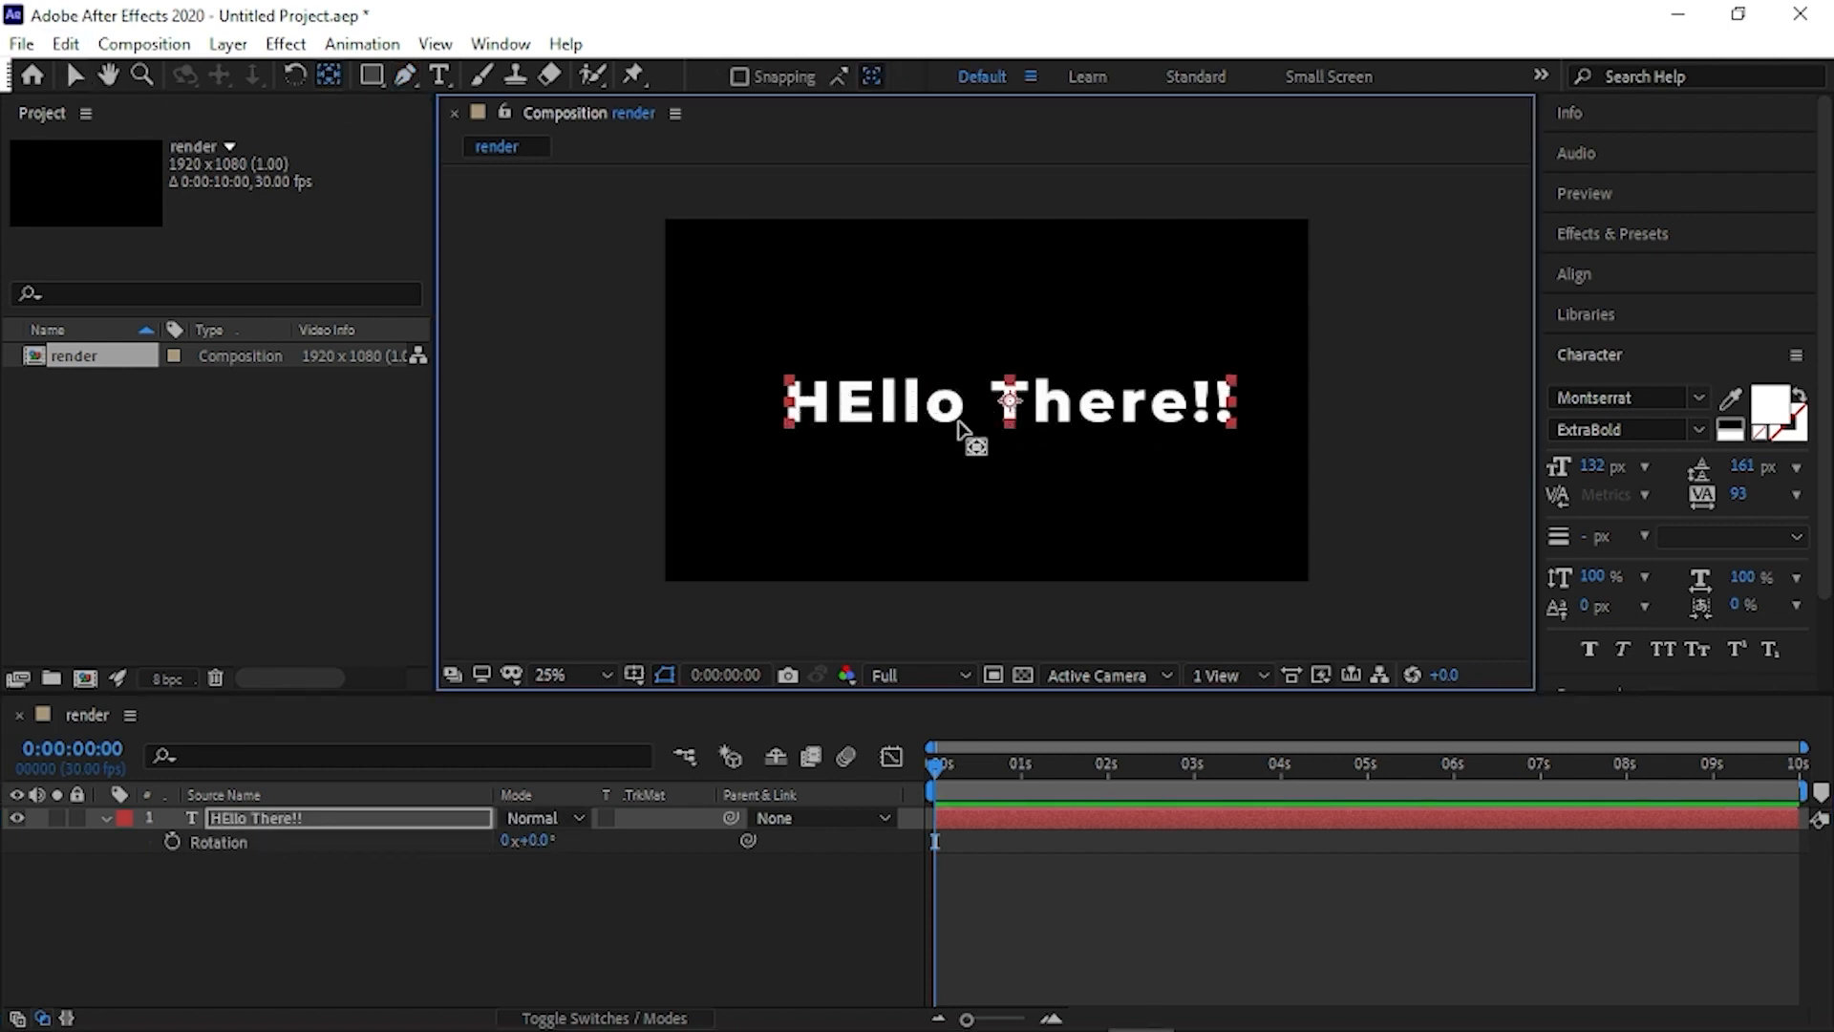
{"action": "mouse_move", "coordinate": [559, 842]}
{"action": "left_mouse_down"}
{"action": "mouse_move", "coordinate": [570, 819]}
{"action": "mouse_move", "coordinate": [536, 814]}
{"action": "left_mouse_up"}
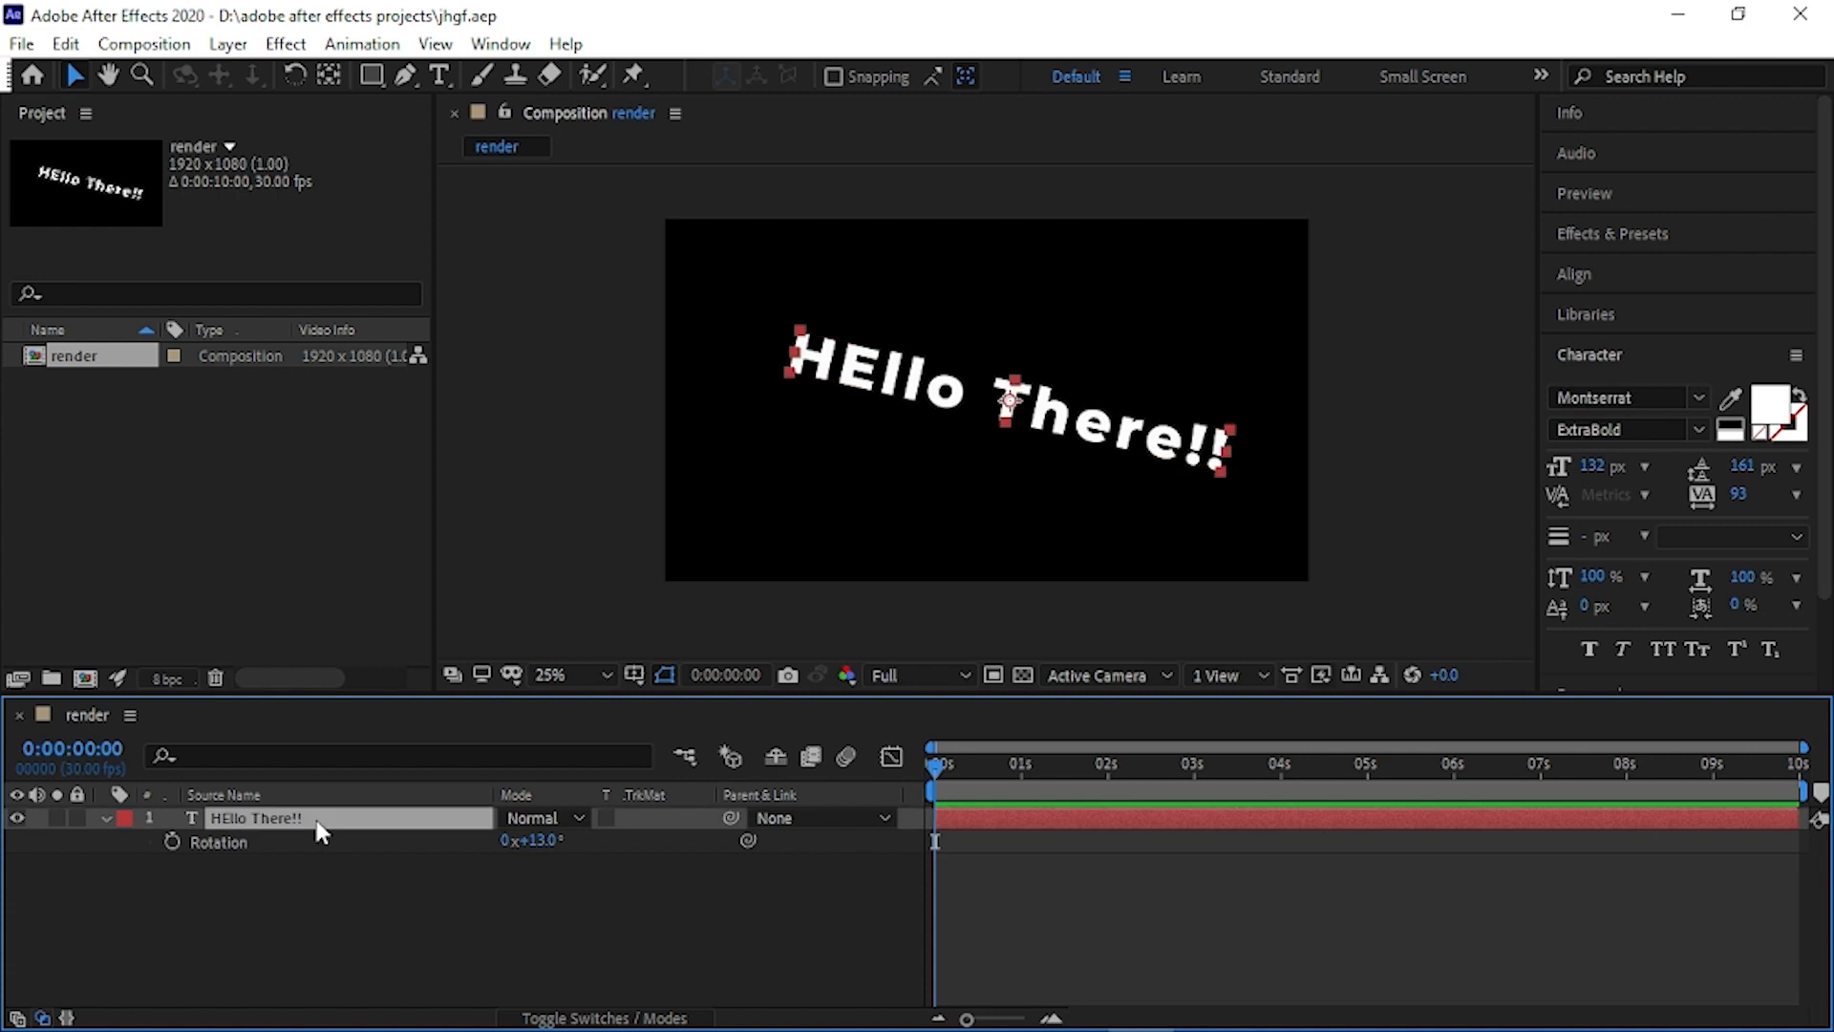
- Delete the "HEllo There!!" text layer and add a new text layer reading "Designare"
{"action": "key", "text": "Delete"}
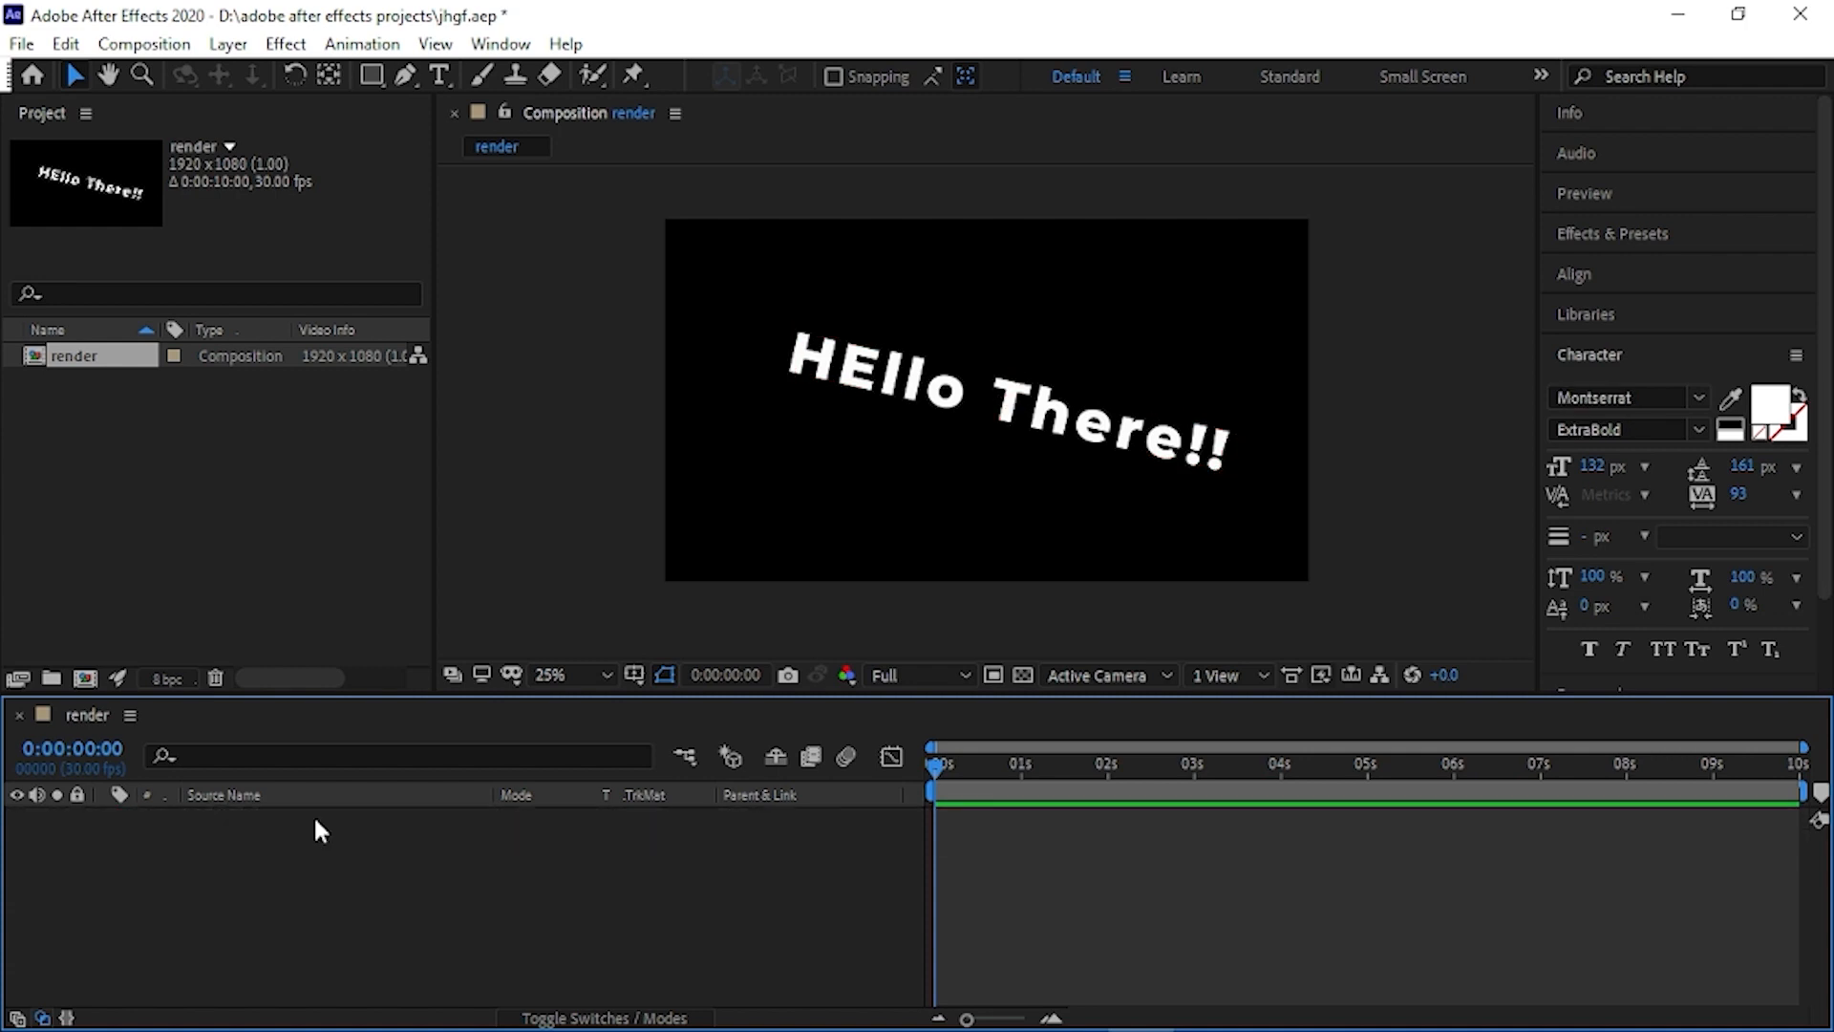
{"action": "left_click", "coordinate": [443, 77]}
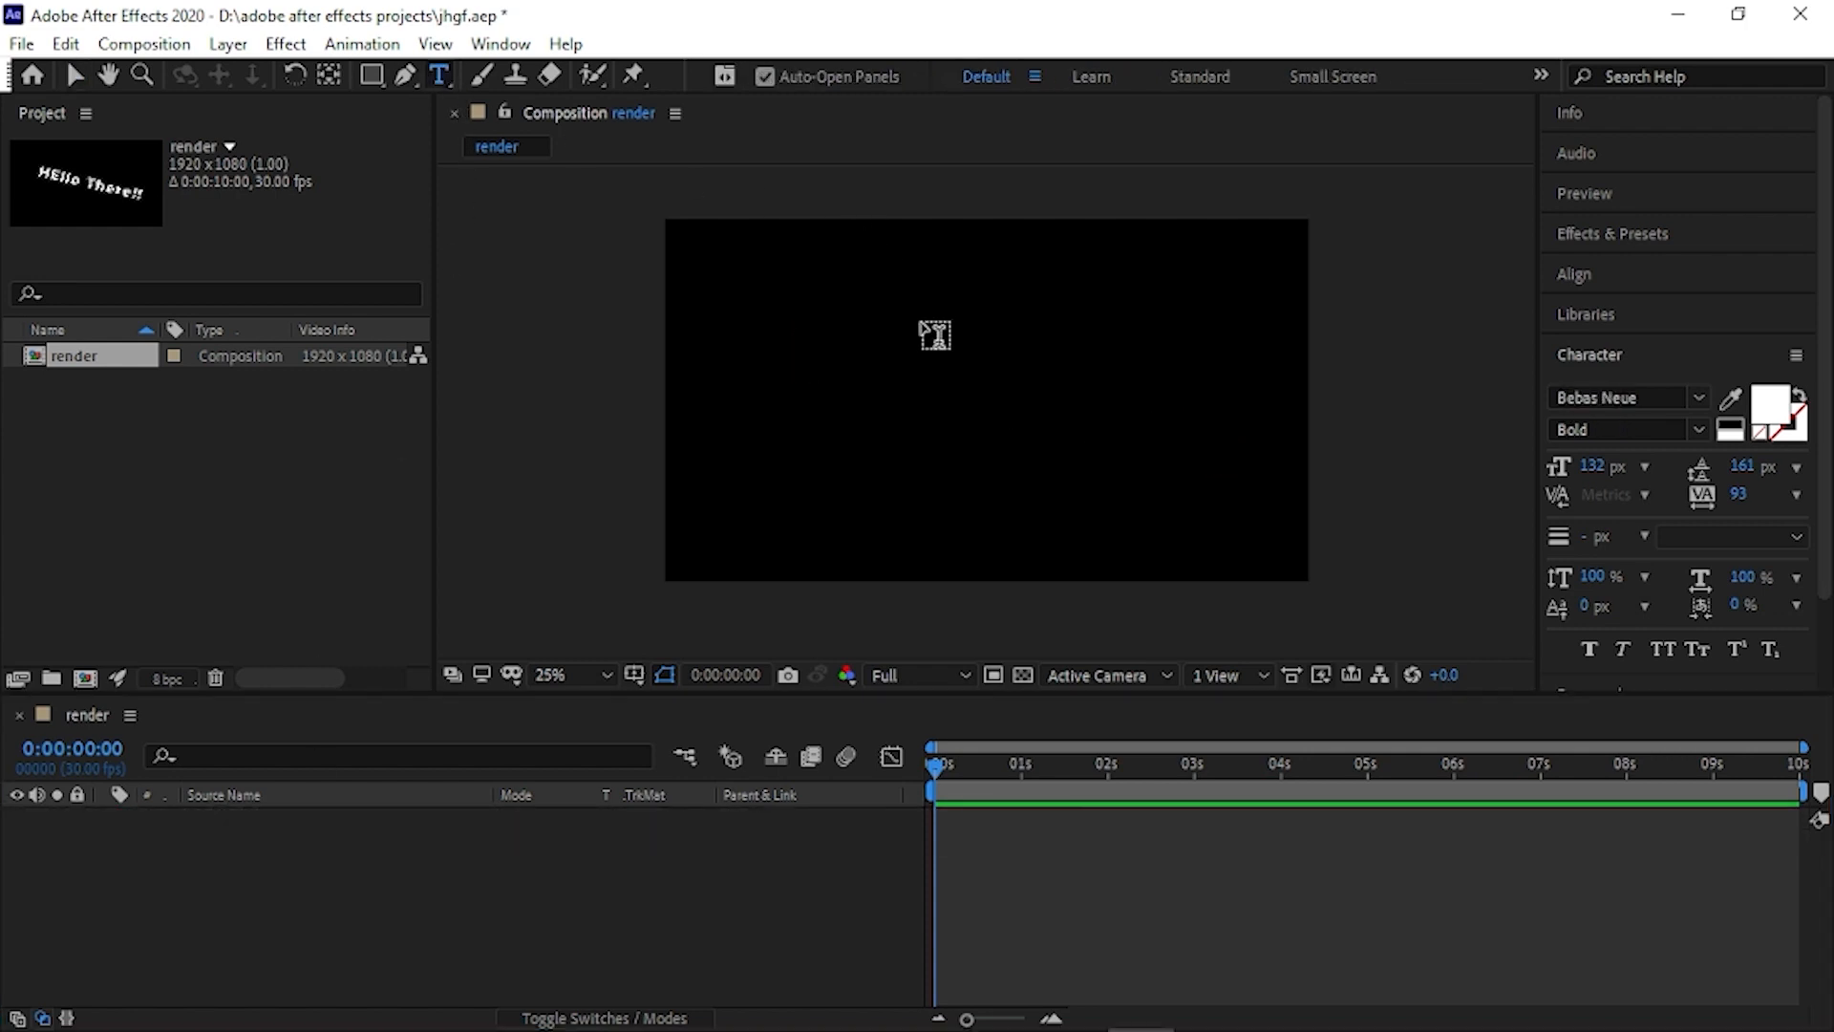
{"action": "left_click", "coordinate": [959, 367]}
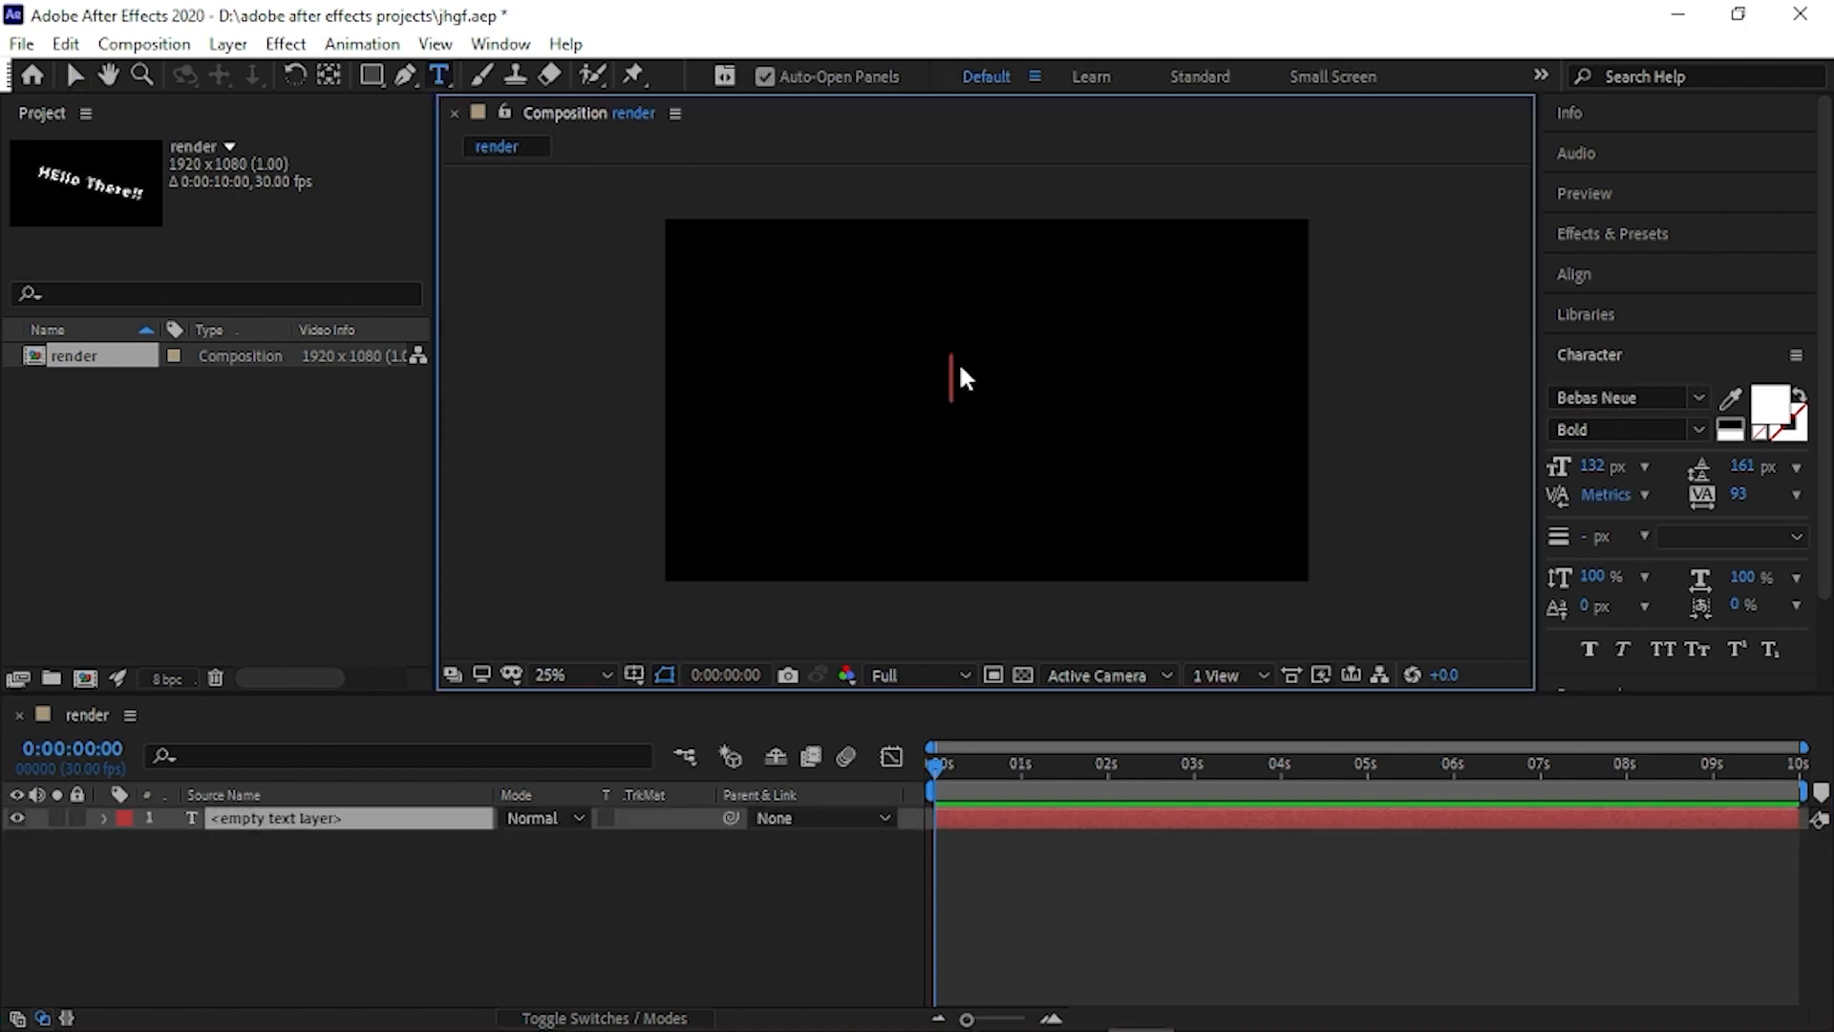
{"action": "type", "text": "De"}
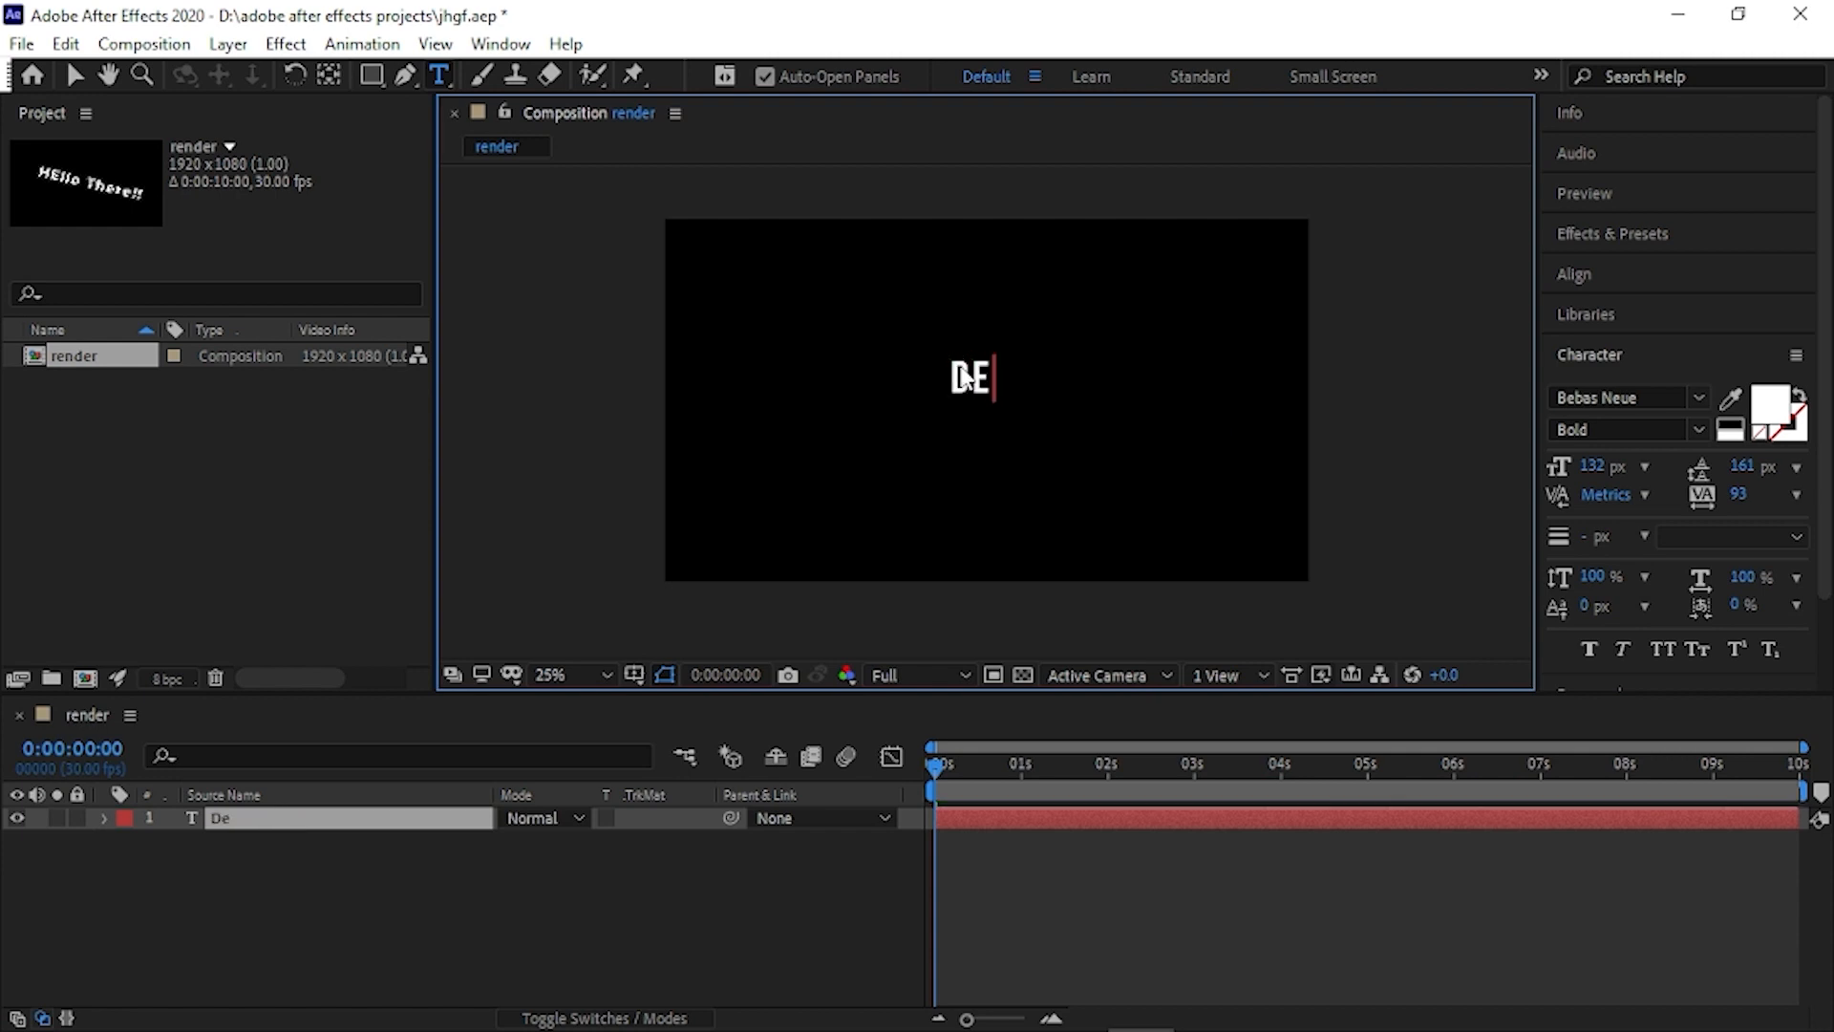
{"action": "type", "text": "signare"}
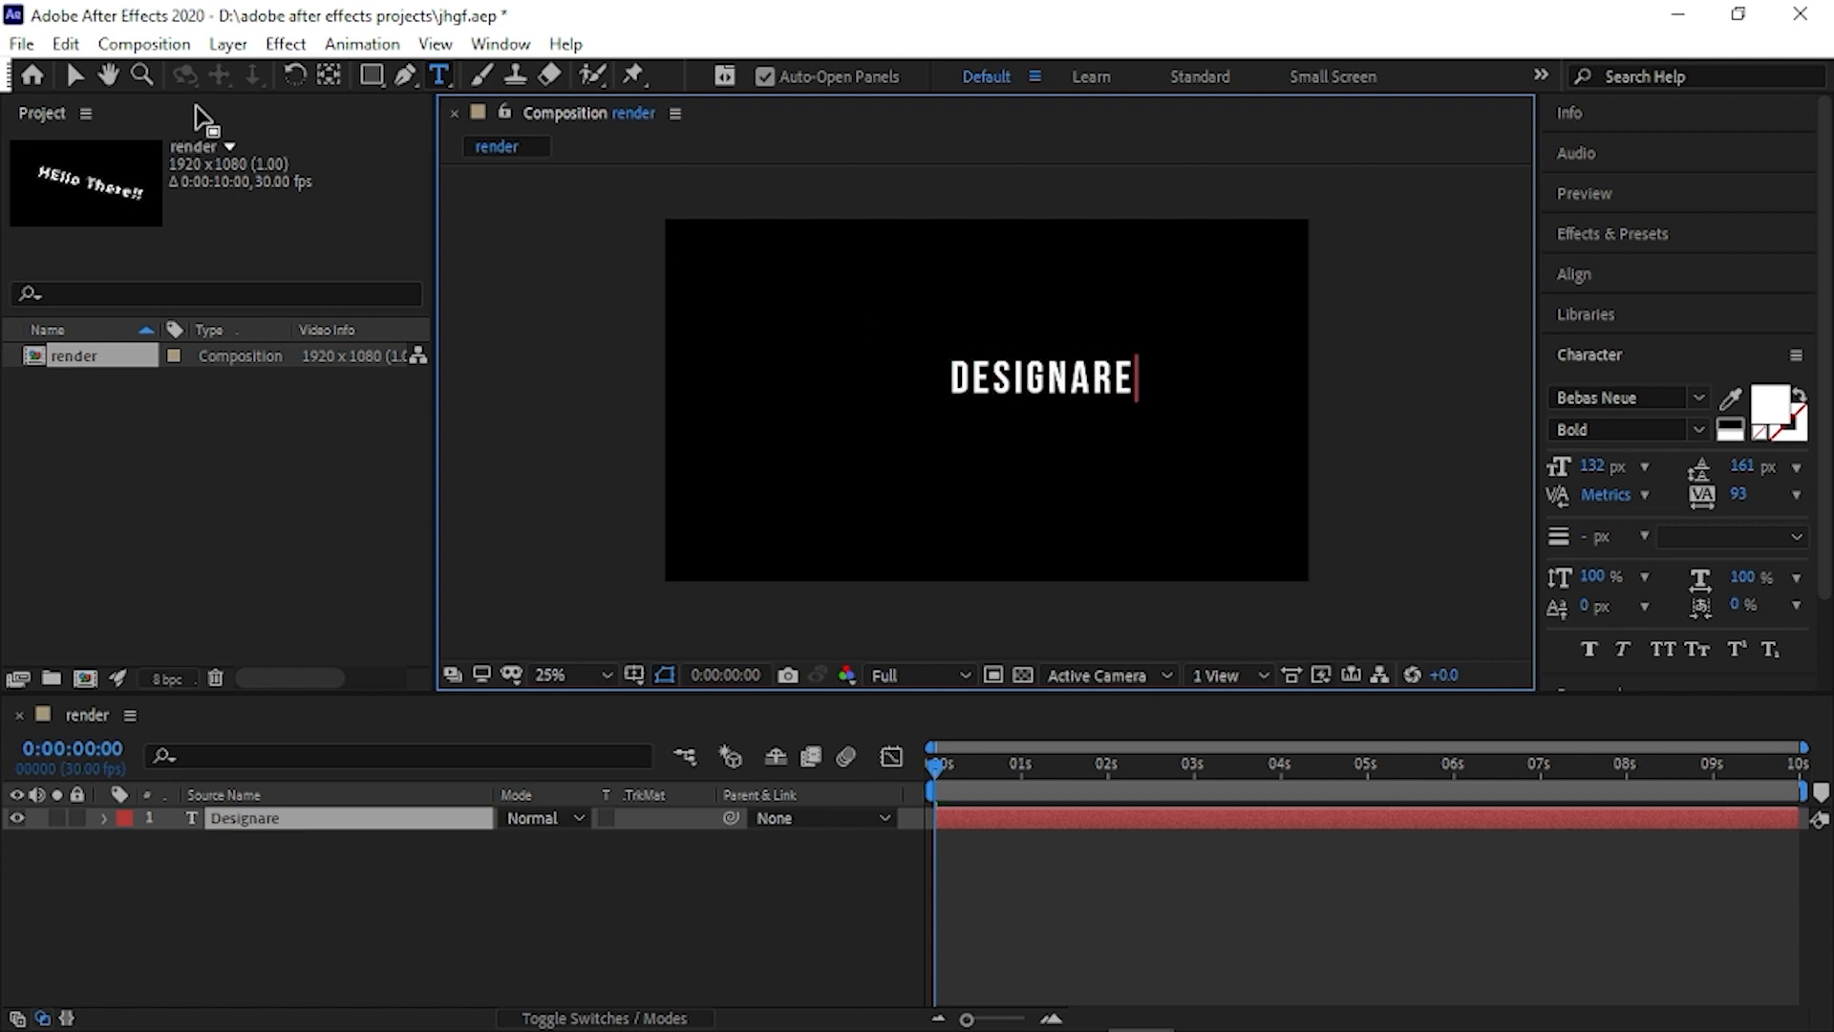
{"action": "left_click", "coordinate": [75, 75]}
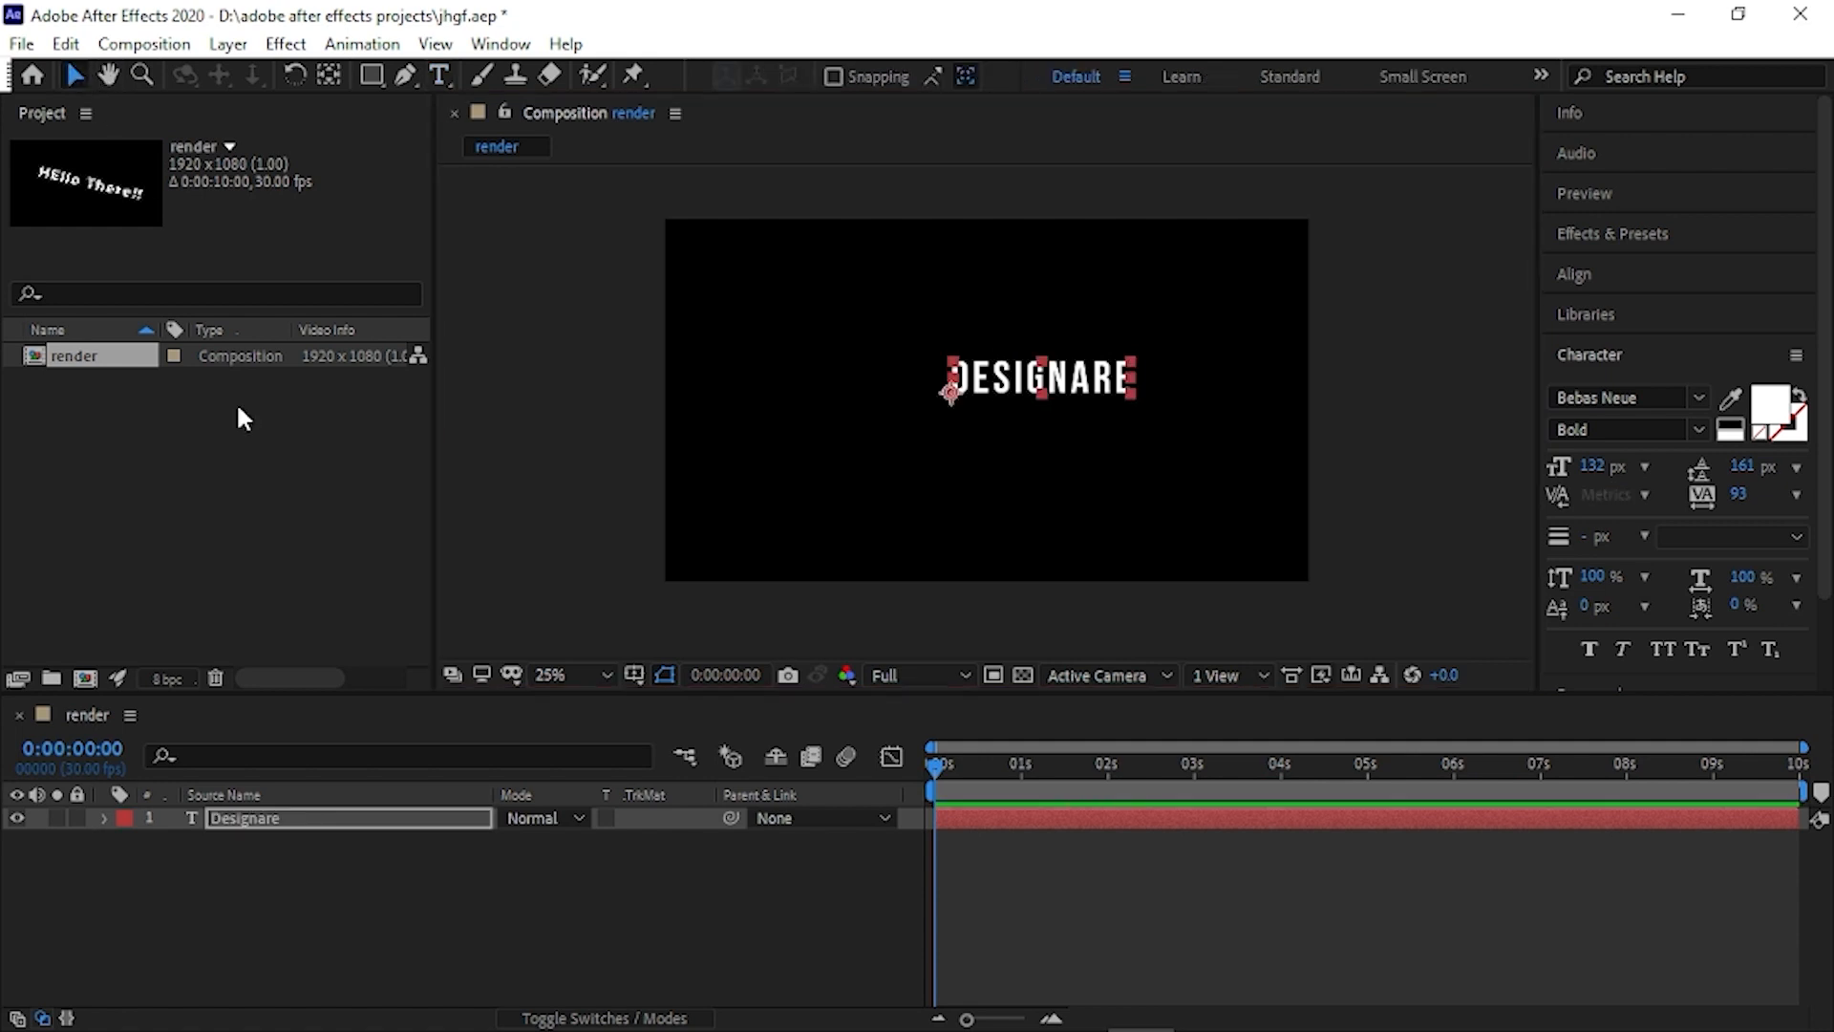
- Align the "Designare" layer to the composition's centre, both horizontally and vertically
{"action": "key", "text": "Return"}
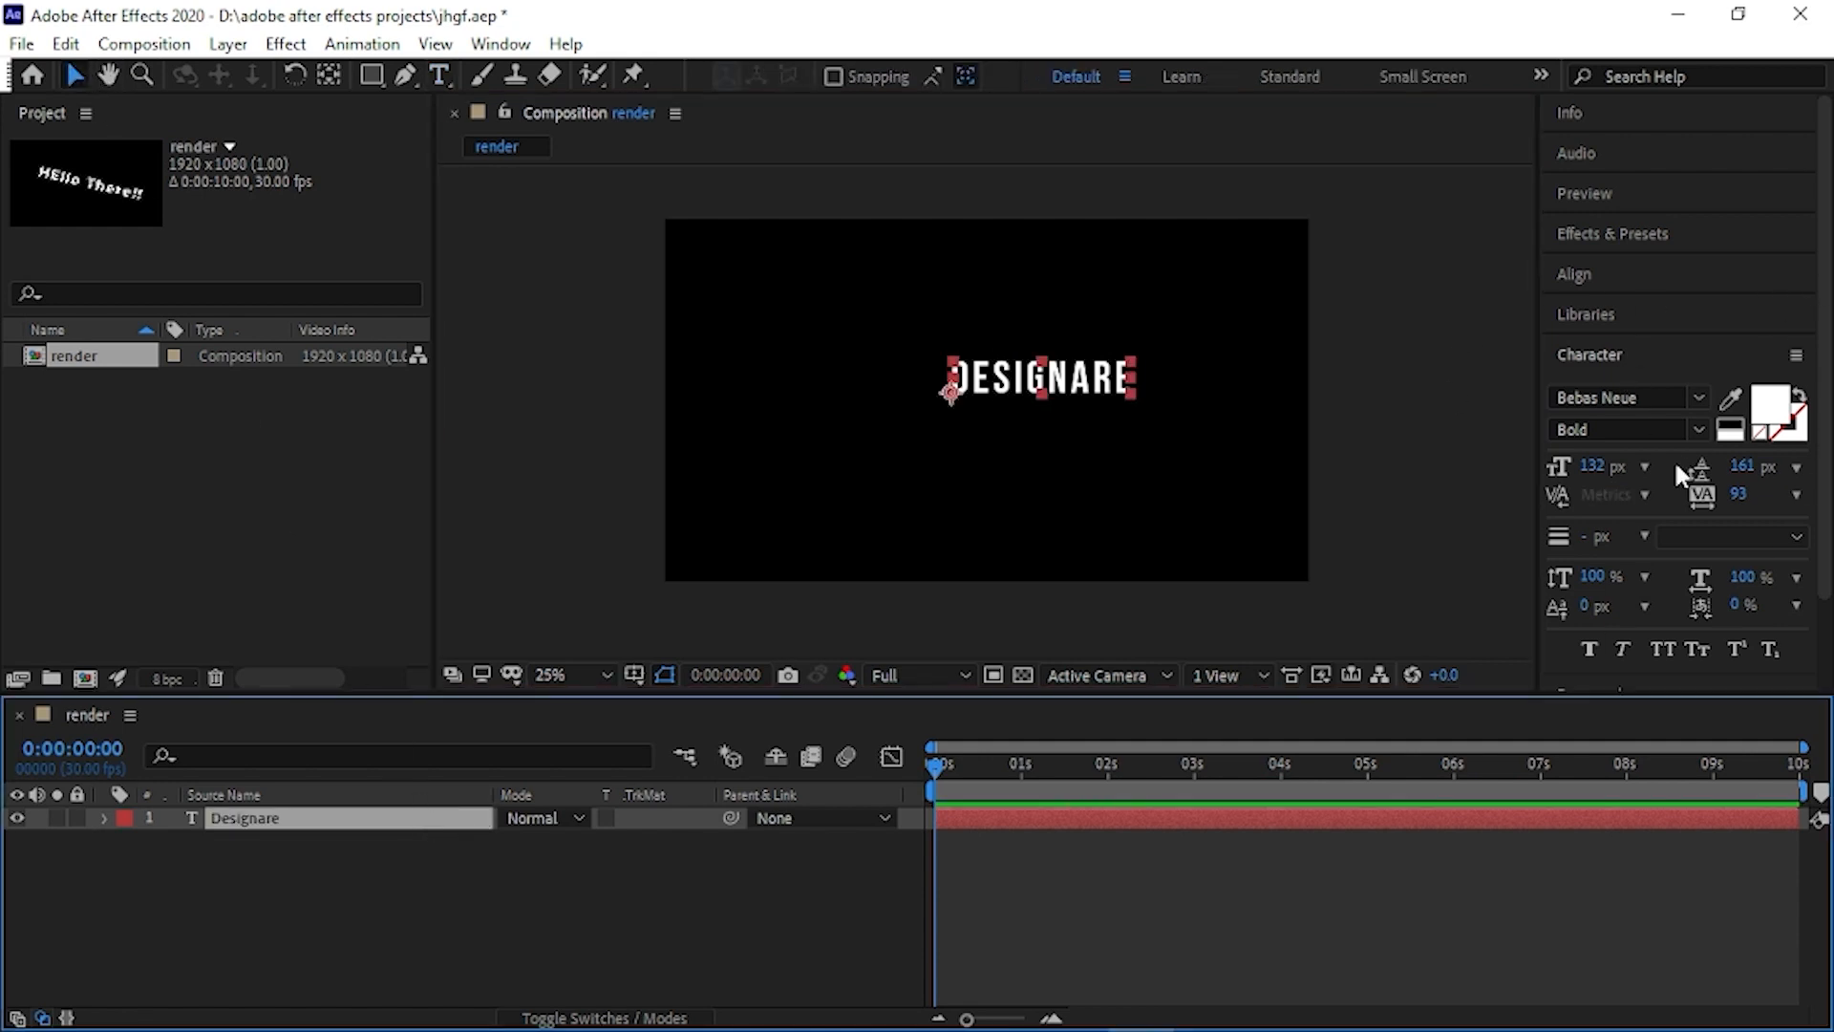
{"action": "left_click", "coordinate": [1667, 277]}
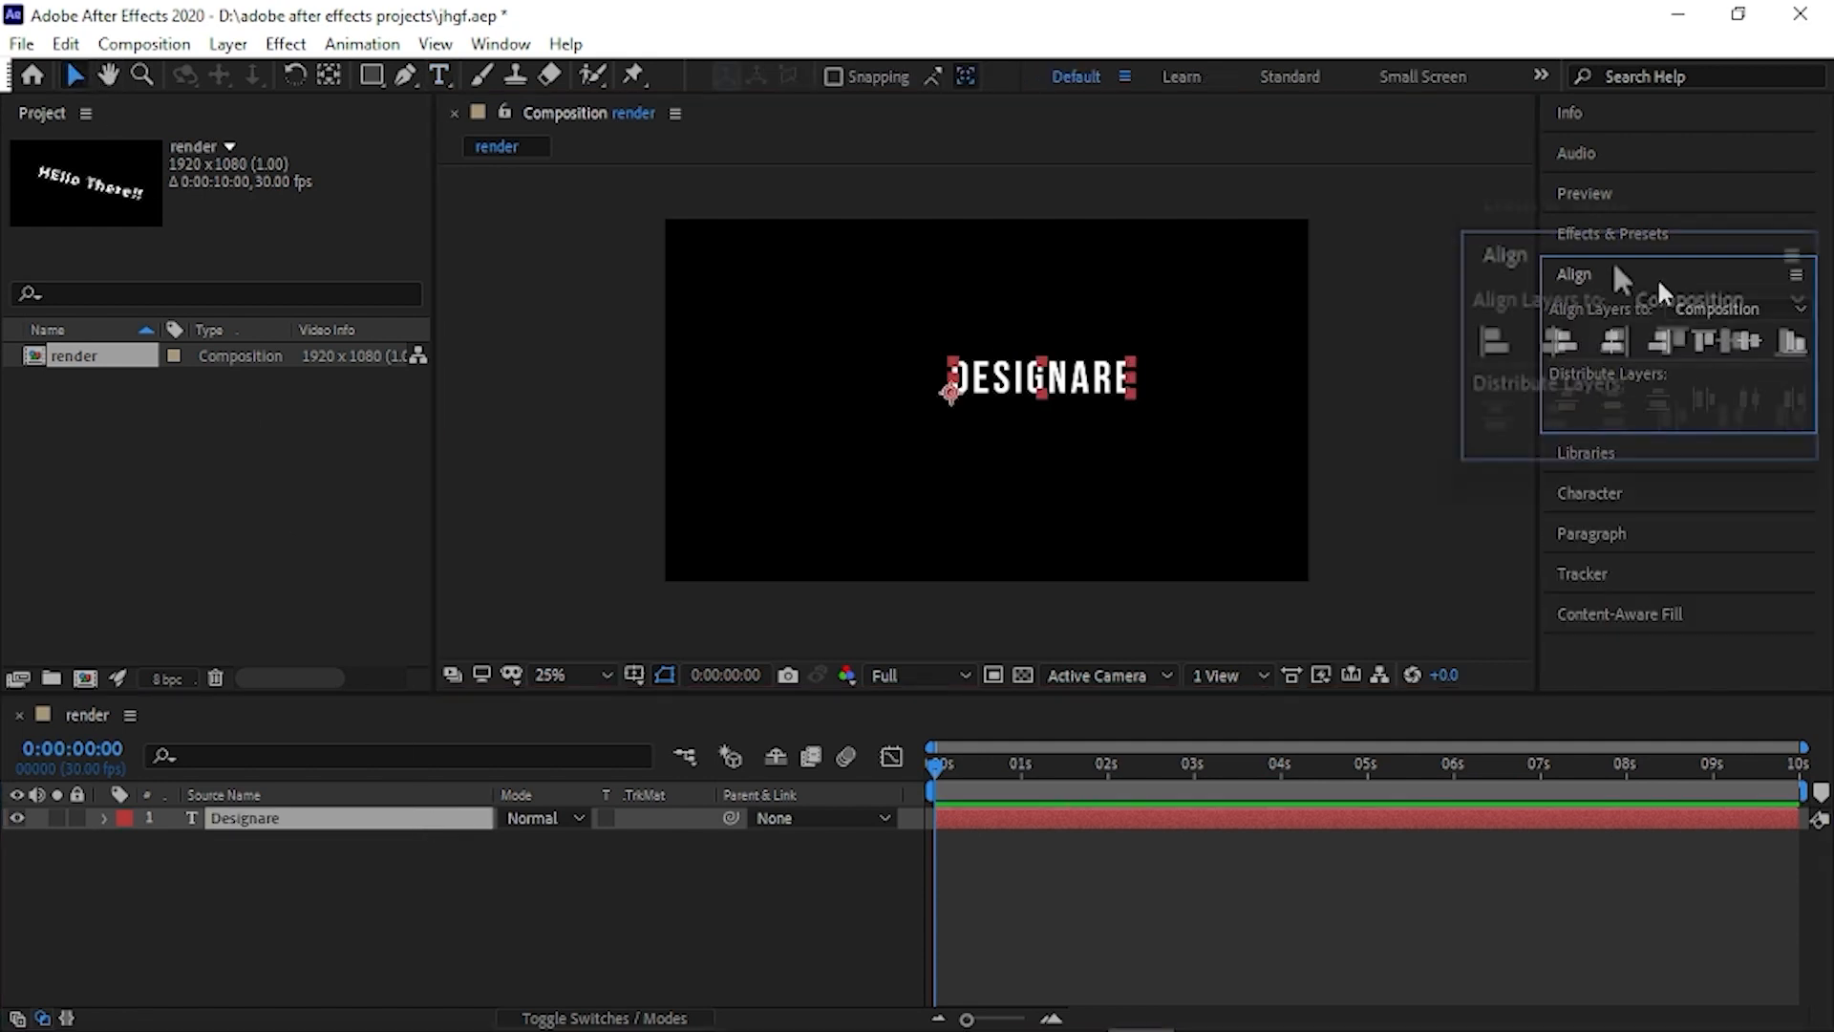
{"action": "left_click", "coordinate": [1546, 346]}
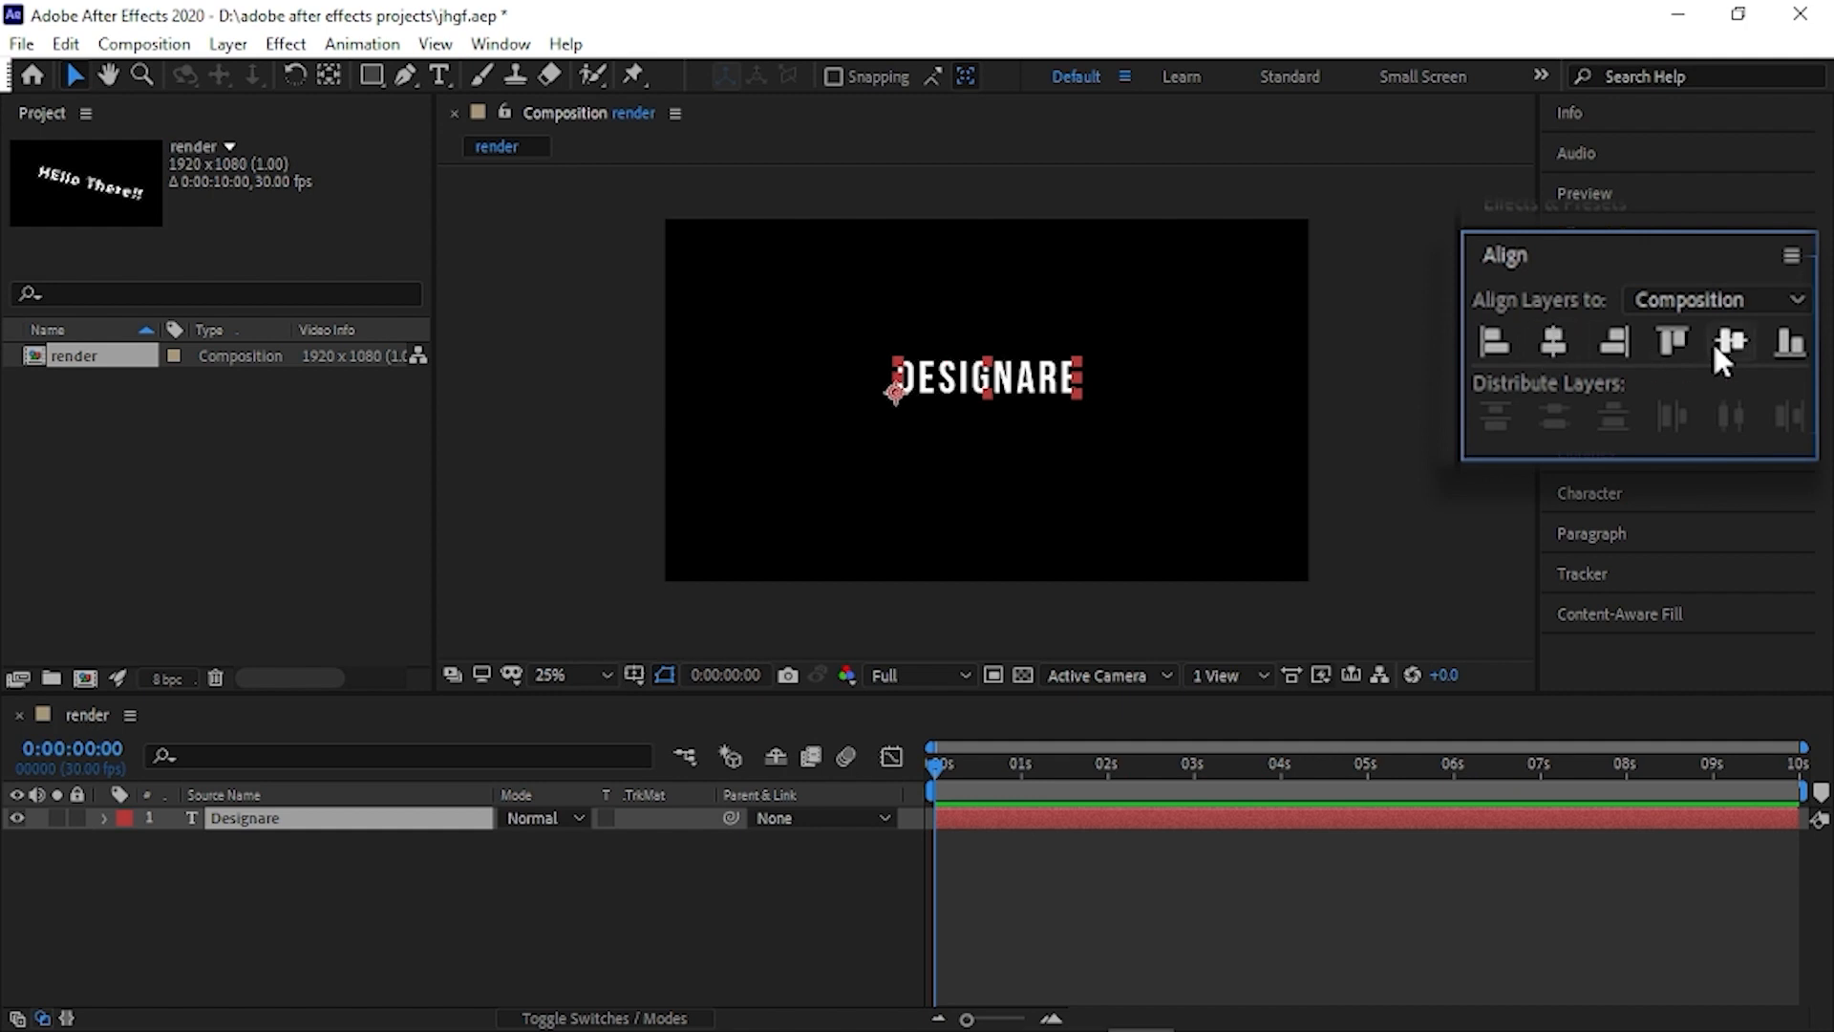
{"action": "left_click", "coordinate": [1714, 344]}
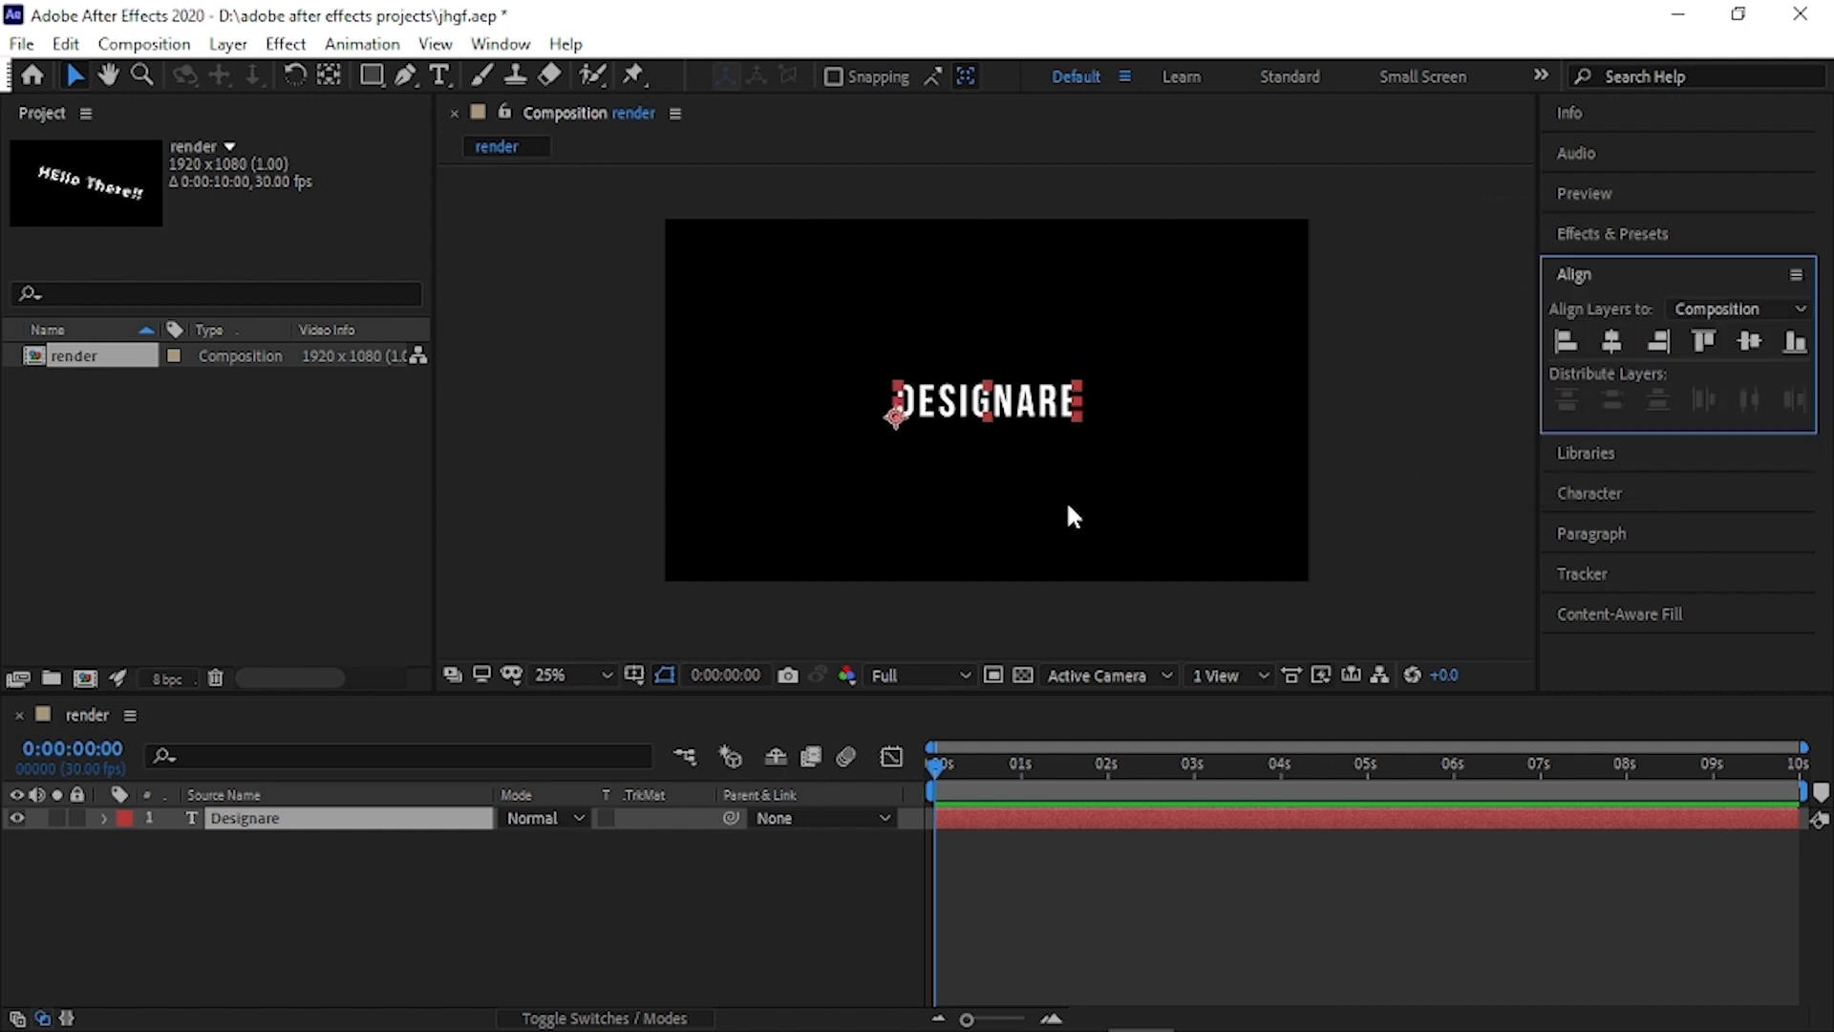
- Move the "Designare" layer's anchor point to the middle of the text and align the layer horizontally to the composition's centre
{"action": "left_click", "coordinate": [329, 74]}
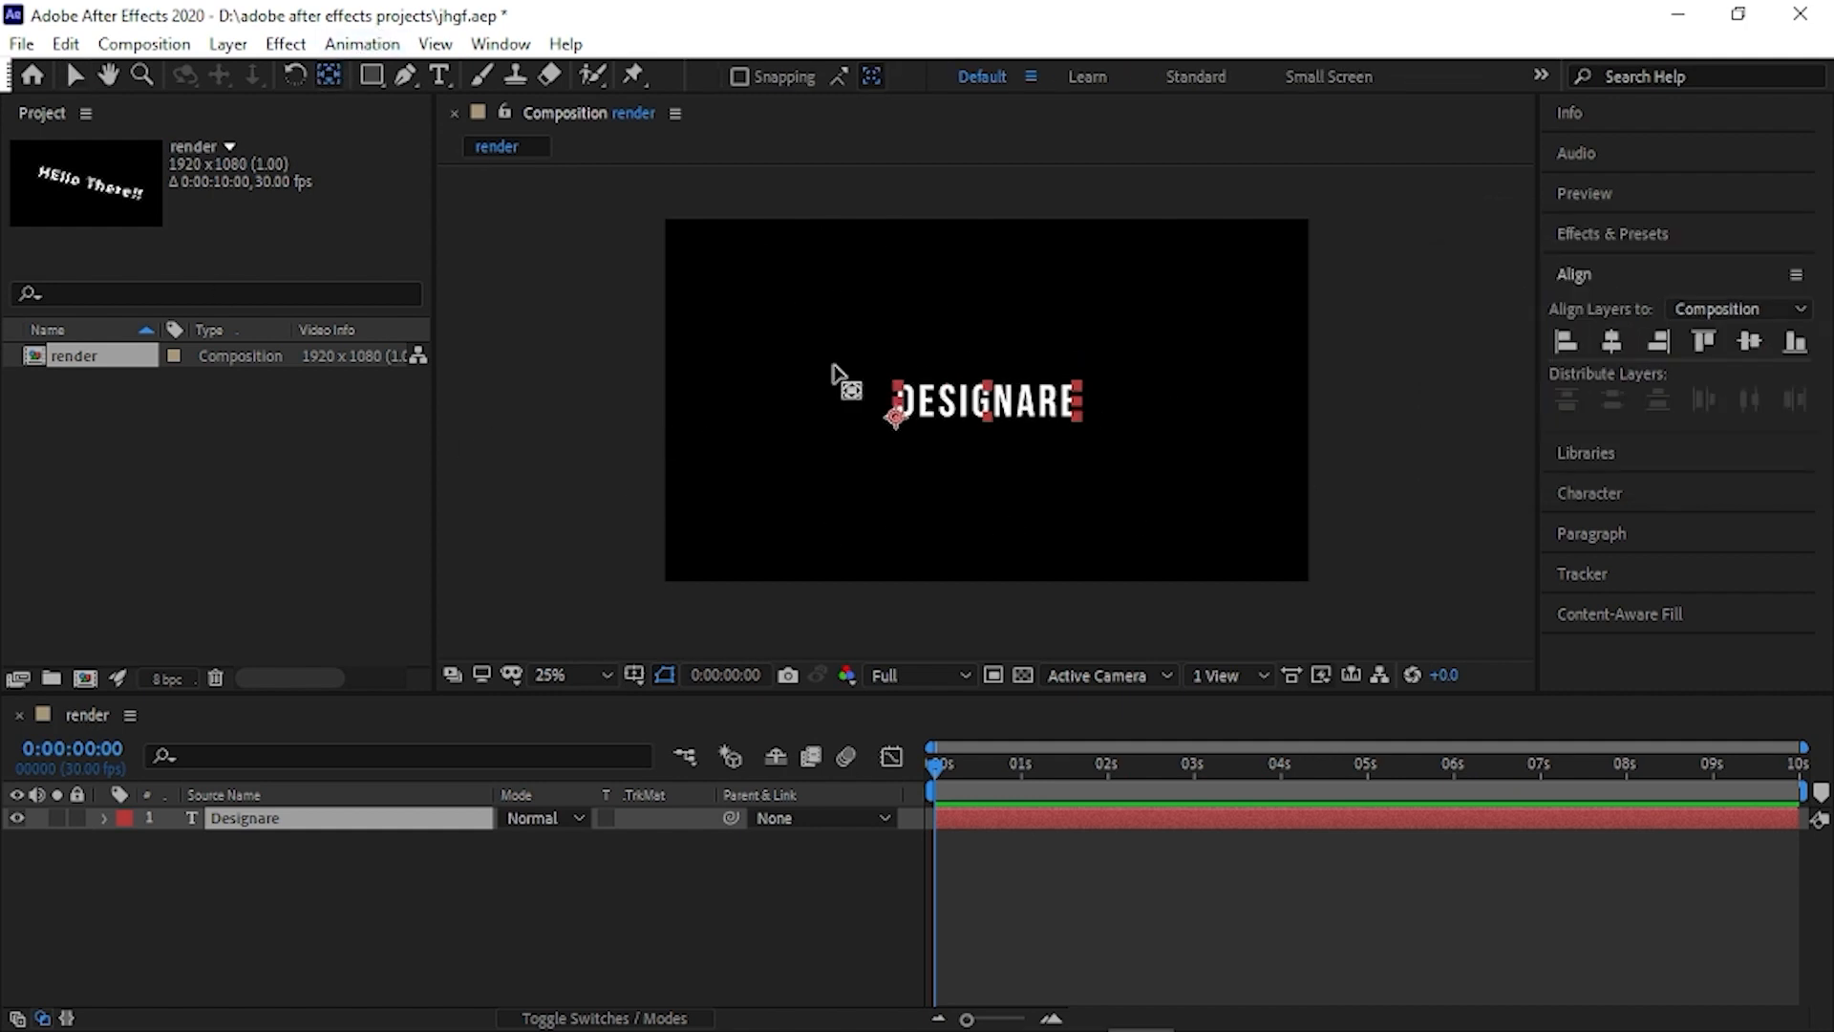
{"action": "left_click_drag", "start_coordinate": [894, 418], "coordinate": [989, 406]}
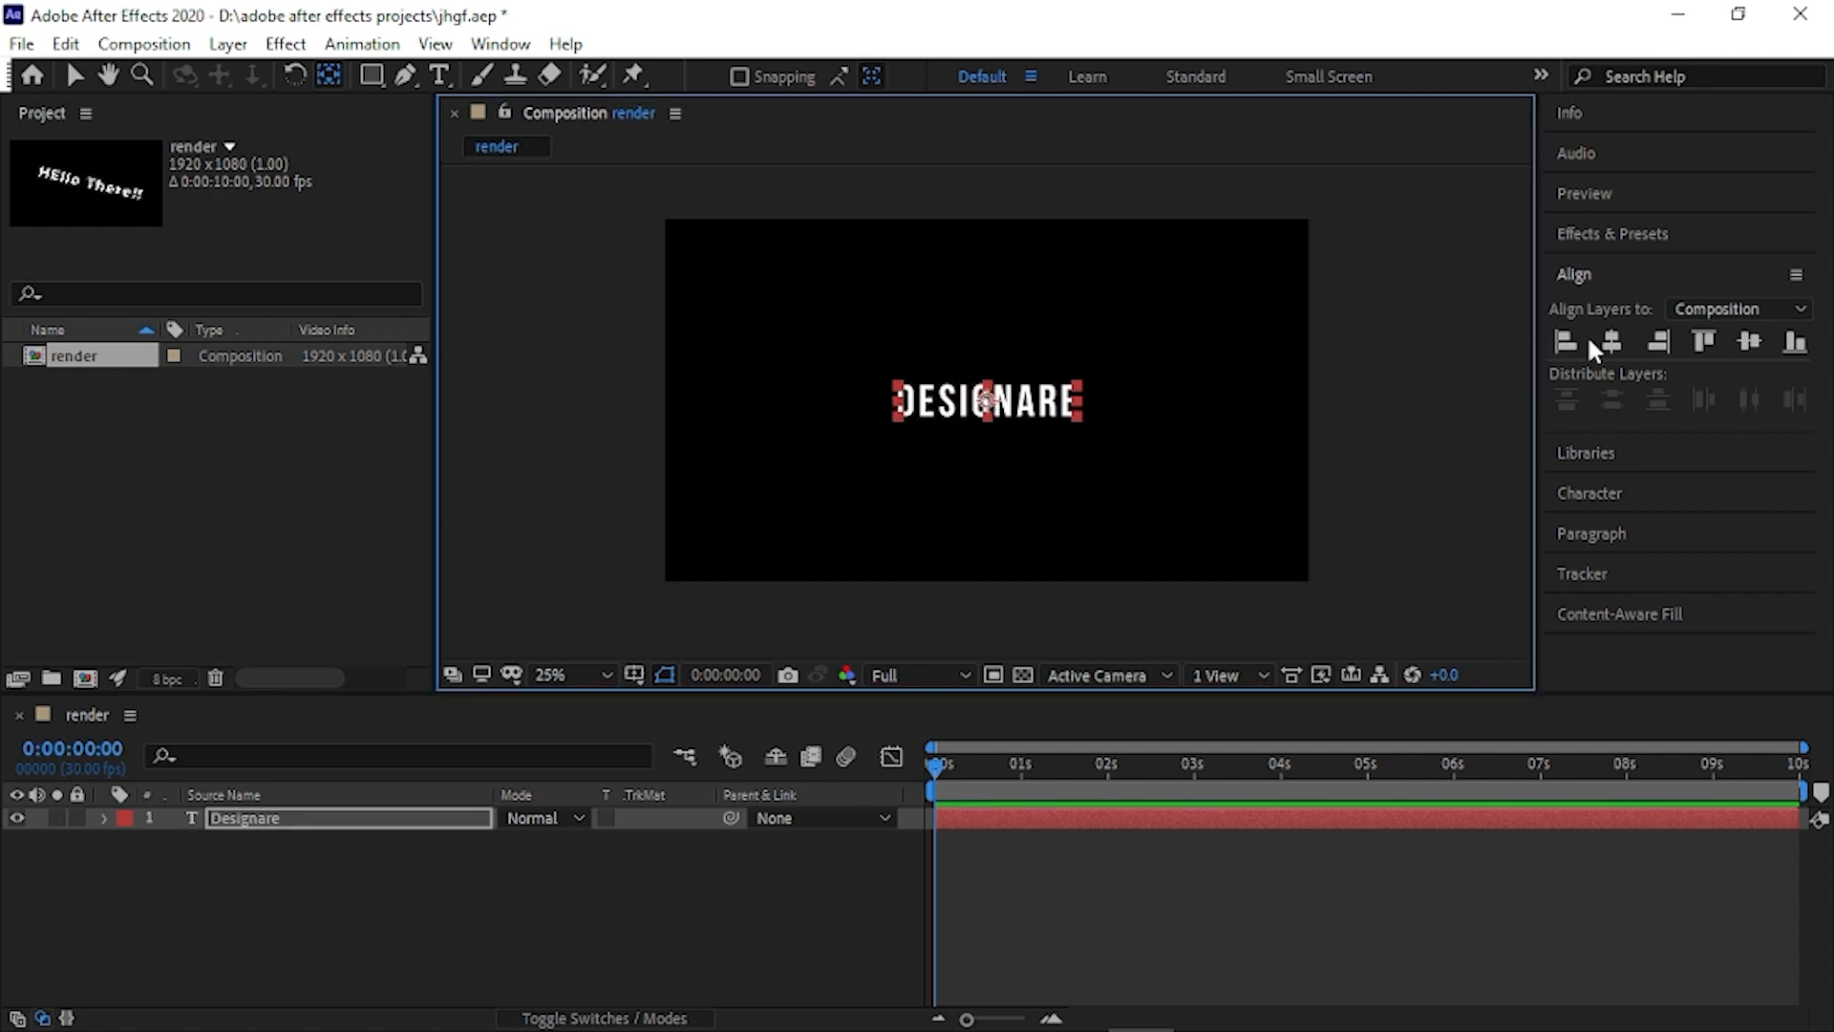
{"action": "left_click", "coordinate": [1634, 361]}
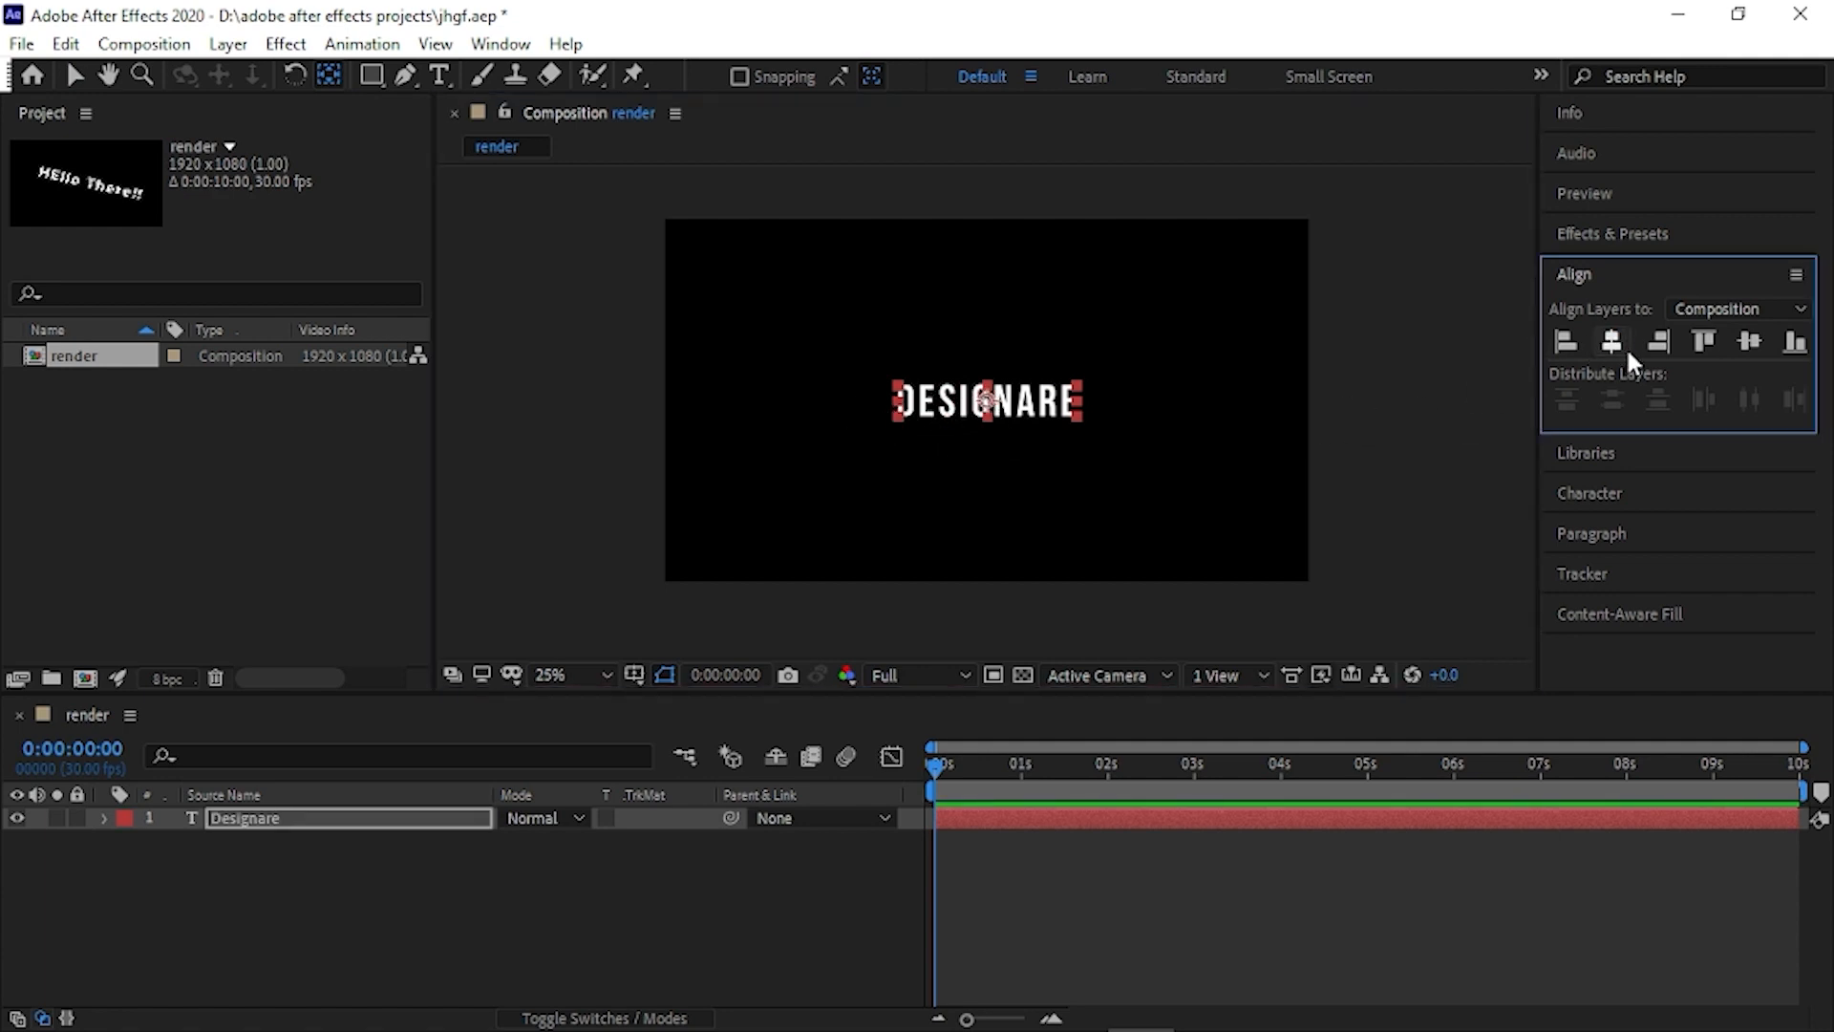
- Set the "Designare" layer's scale to 219% and collapse its properties
{"action": "left_click", "coordinate": [401, 818]}
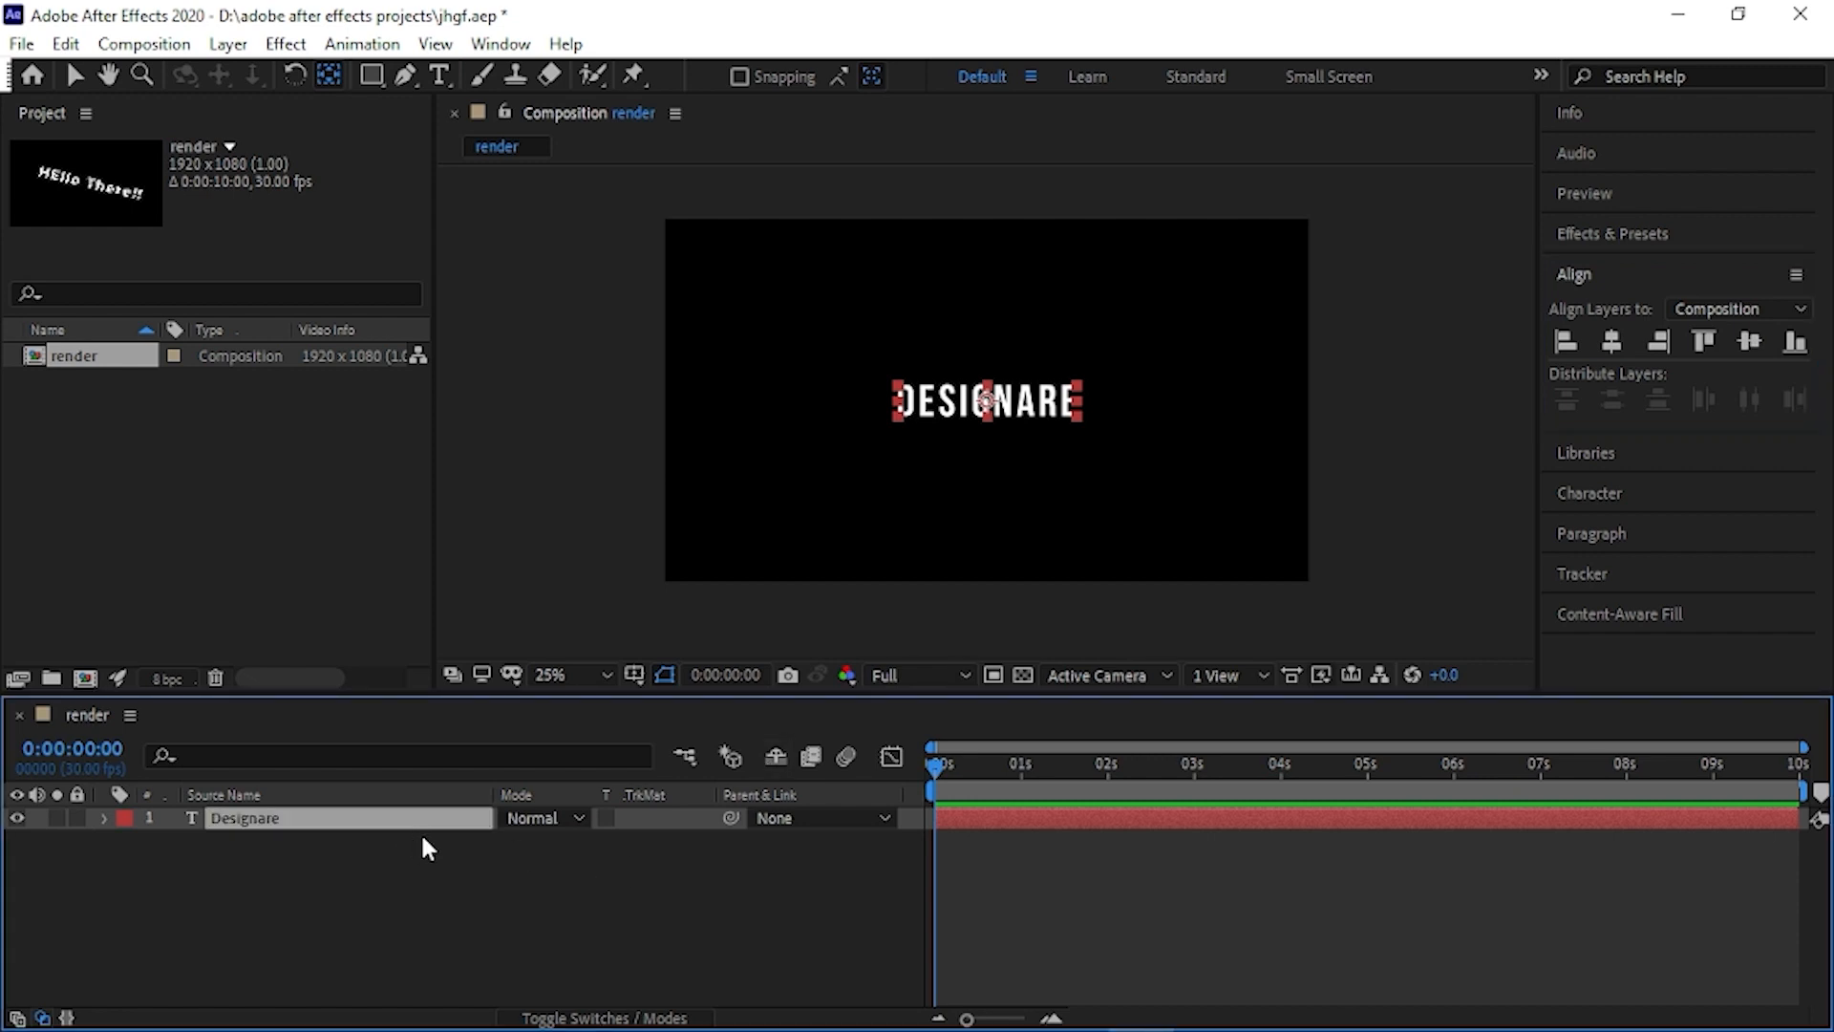
{"action": "key", "text": "s"}
{"action": "left_click_drag", "start_coordinate": [577, 840], "coordinate": [745, 839]}
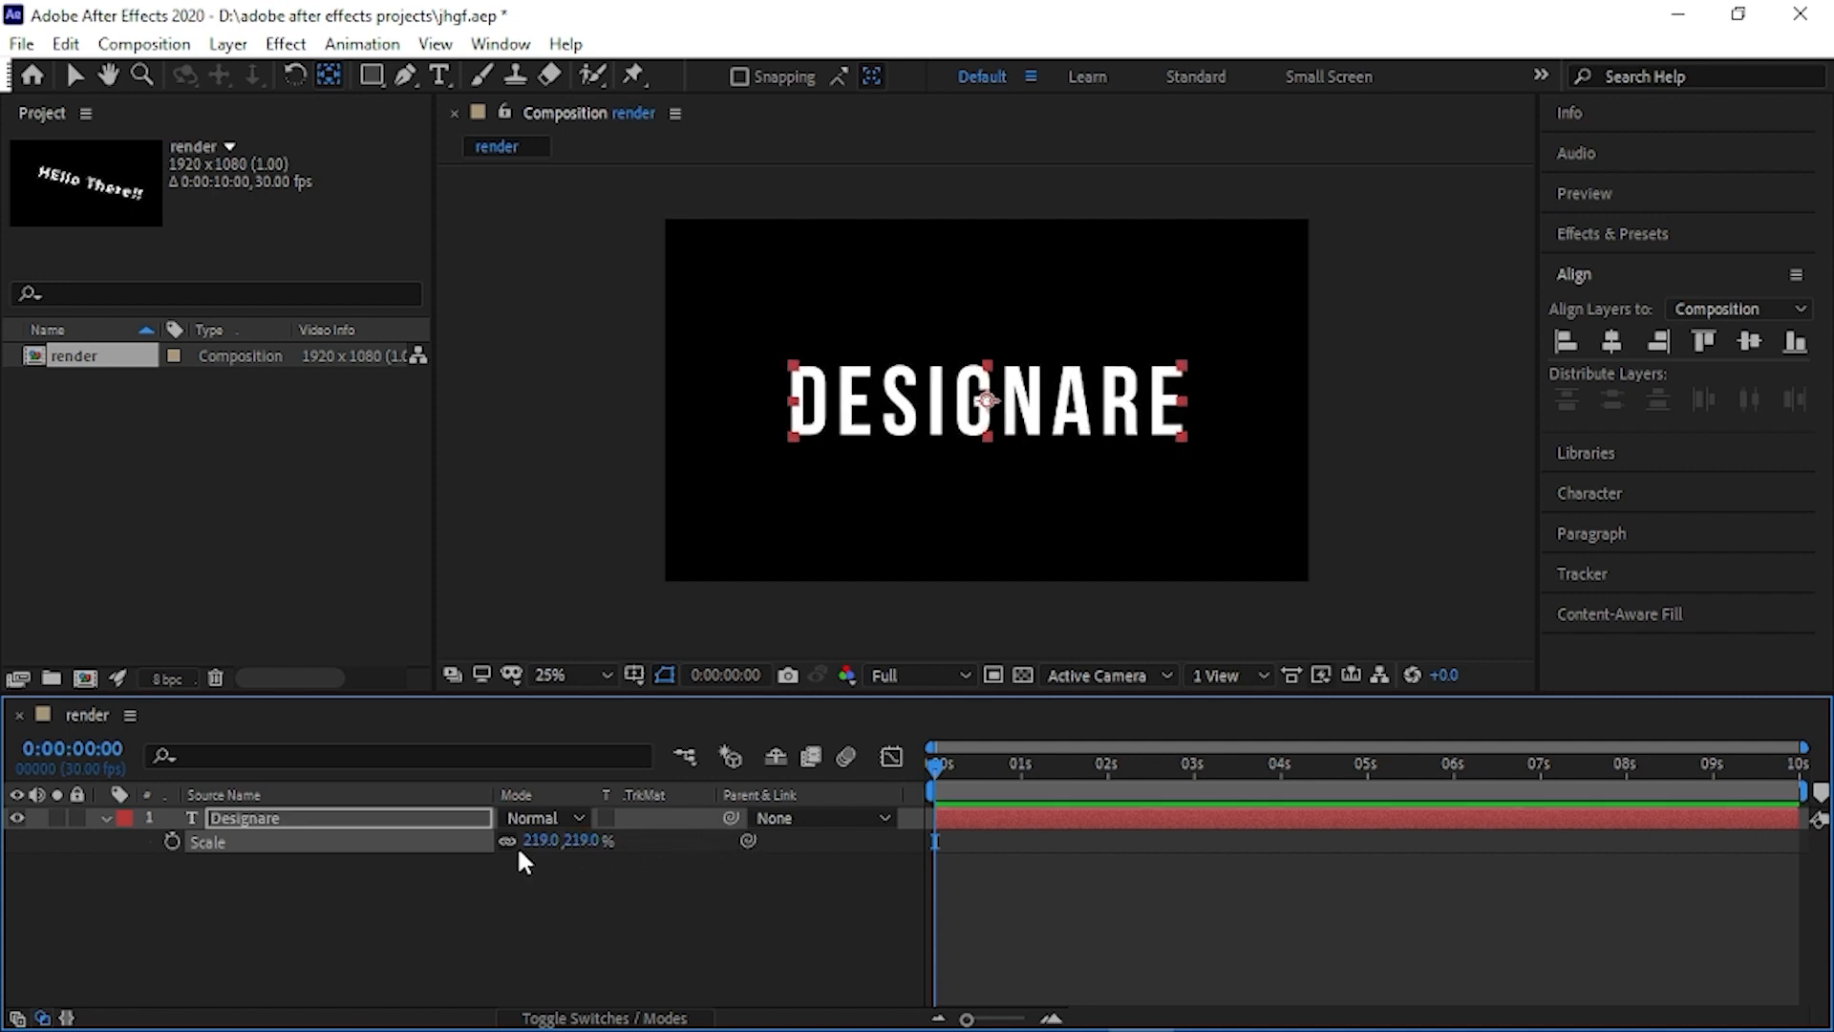
{"action": "left_click", "coordinate": [103, 818]}
{"action": "left_click", "coordinate": [250, 820]}
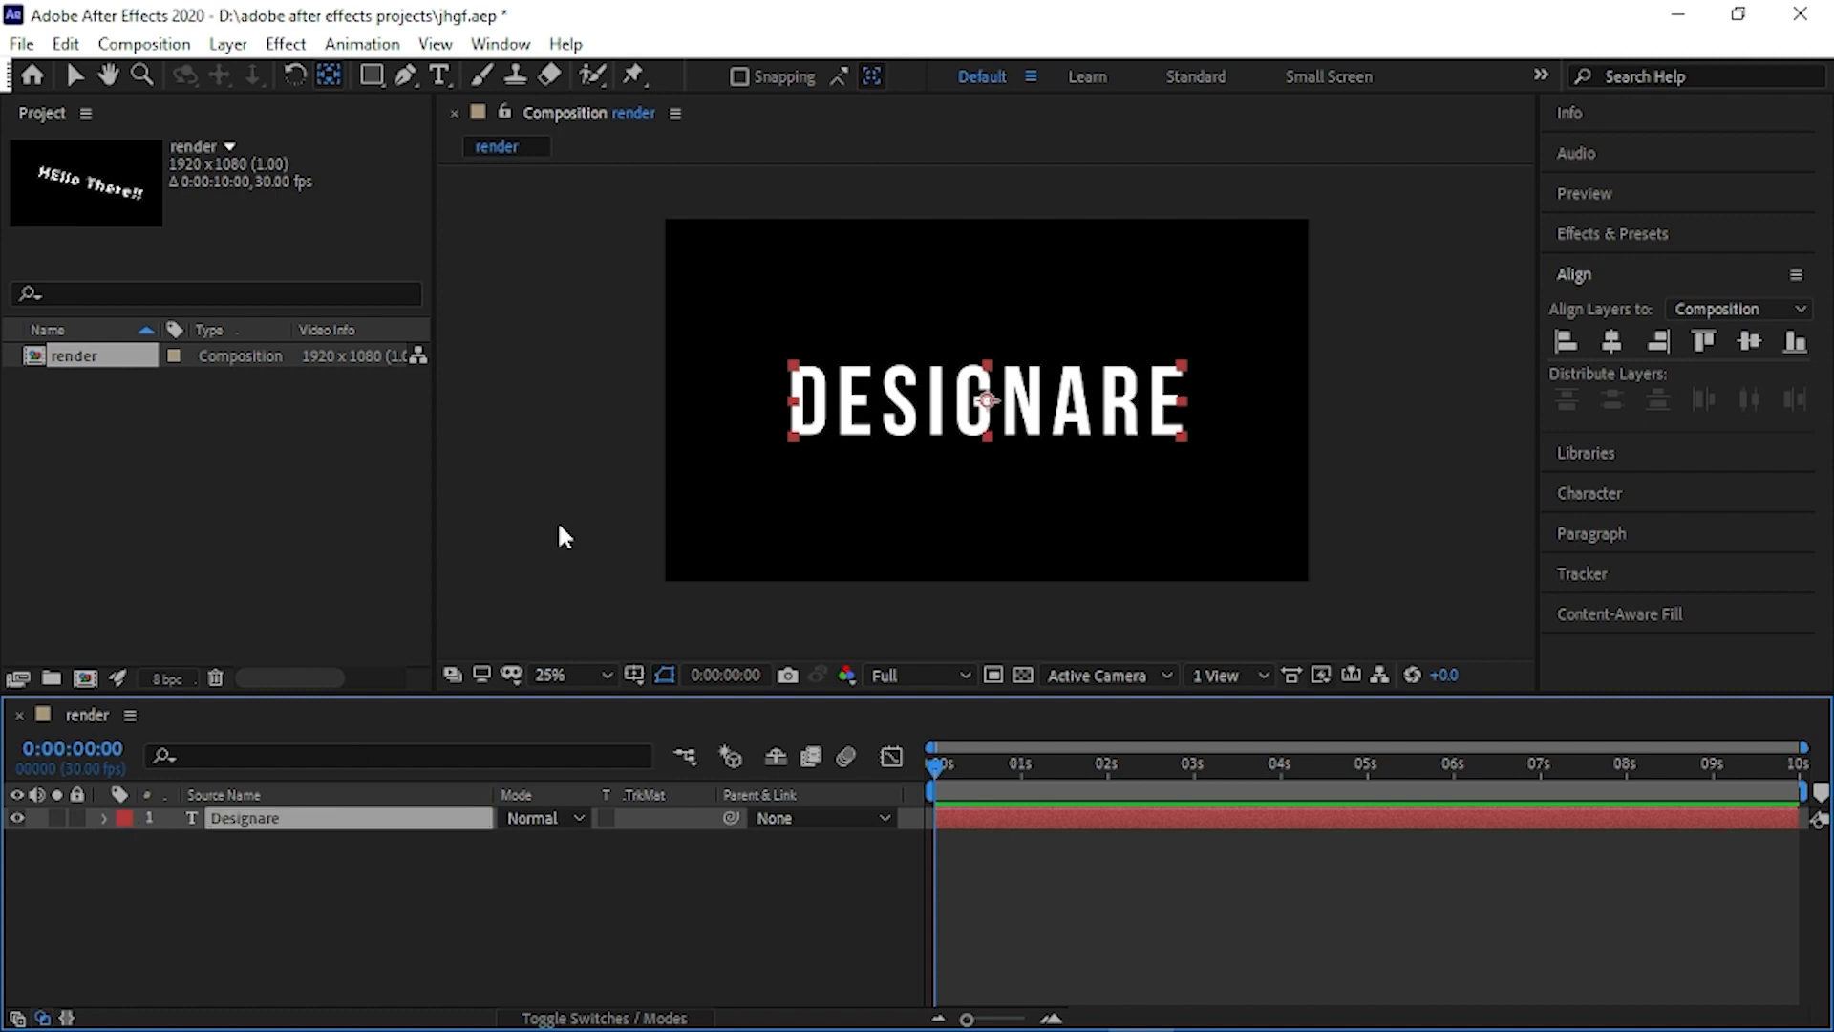
- Add a scale keyframe to the "Designare" layer at 0:00:00:20
{"action": "left_click", "coordinate": [74, 75]}
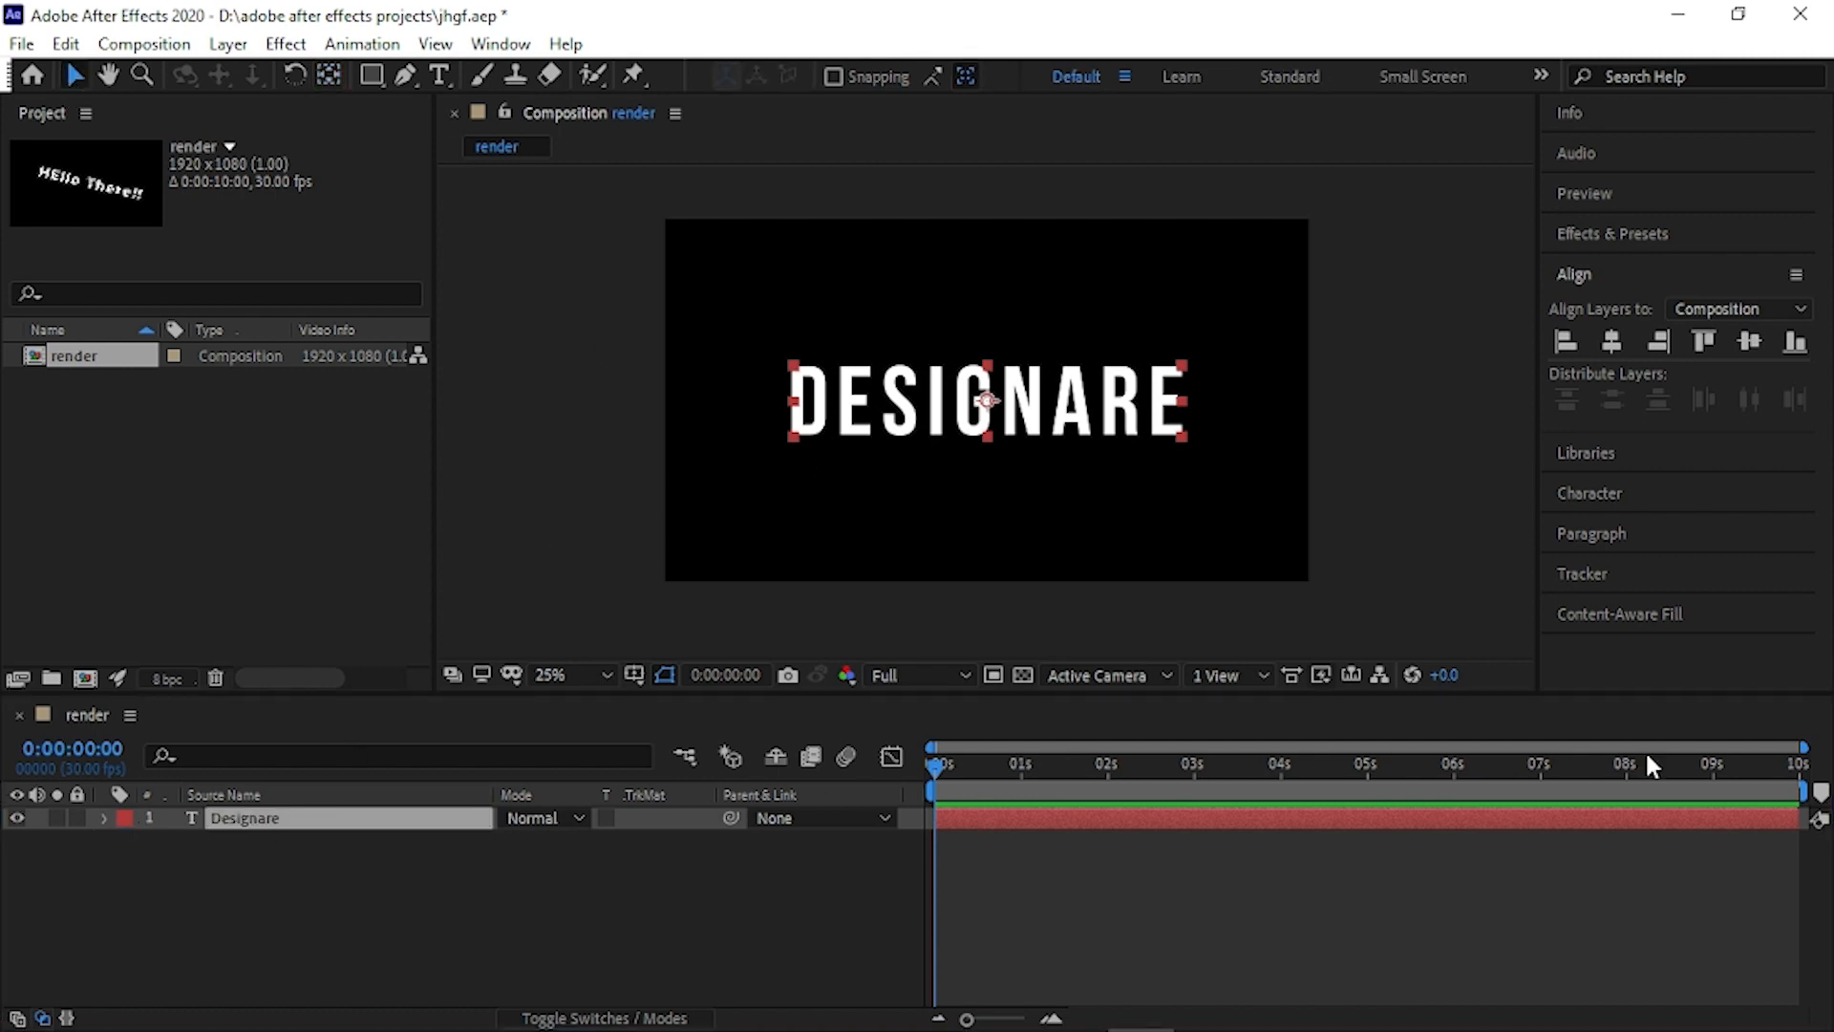
{"action": "left_click", "coordinate": [389, 826]}
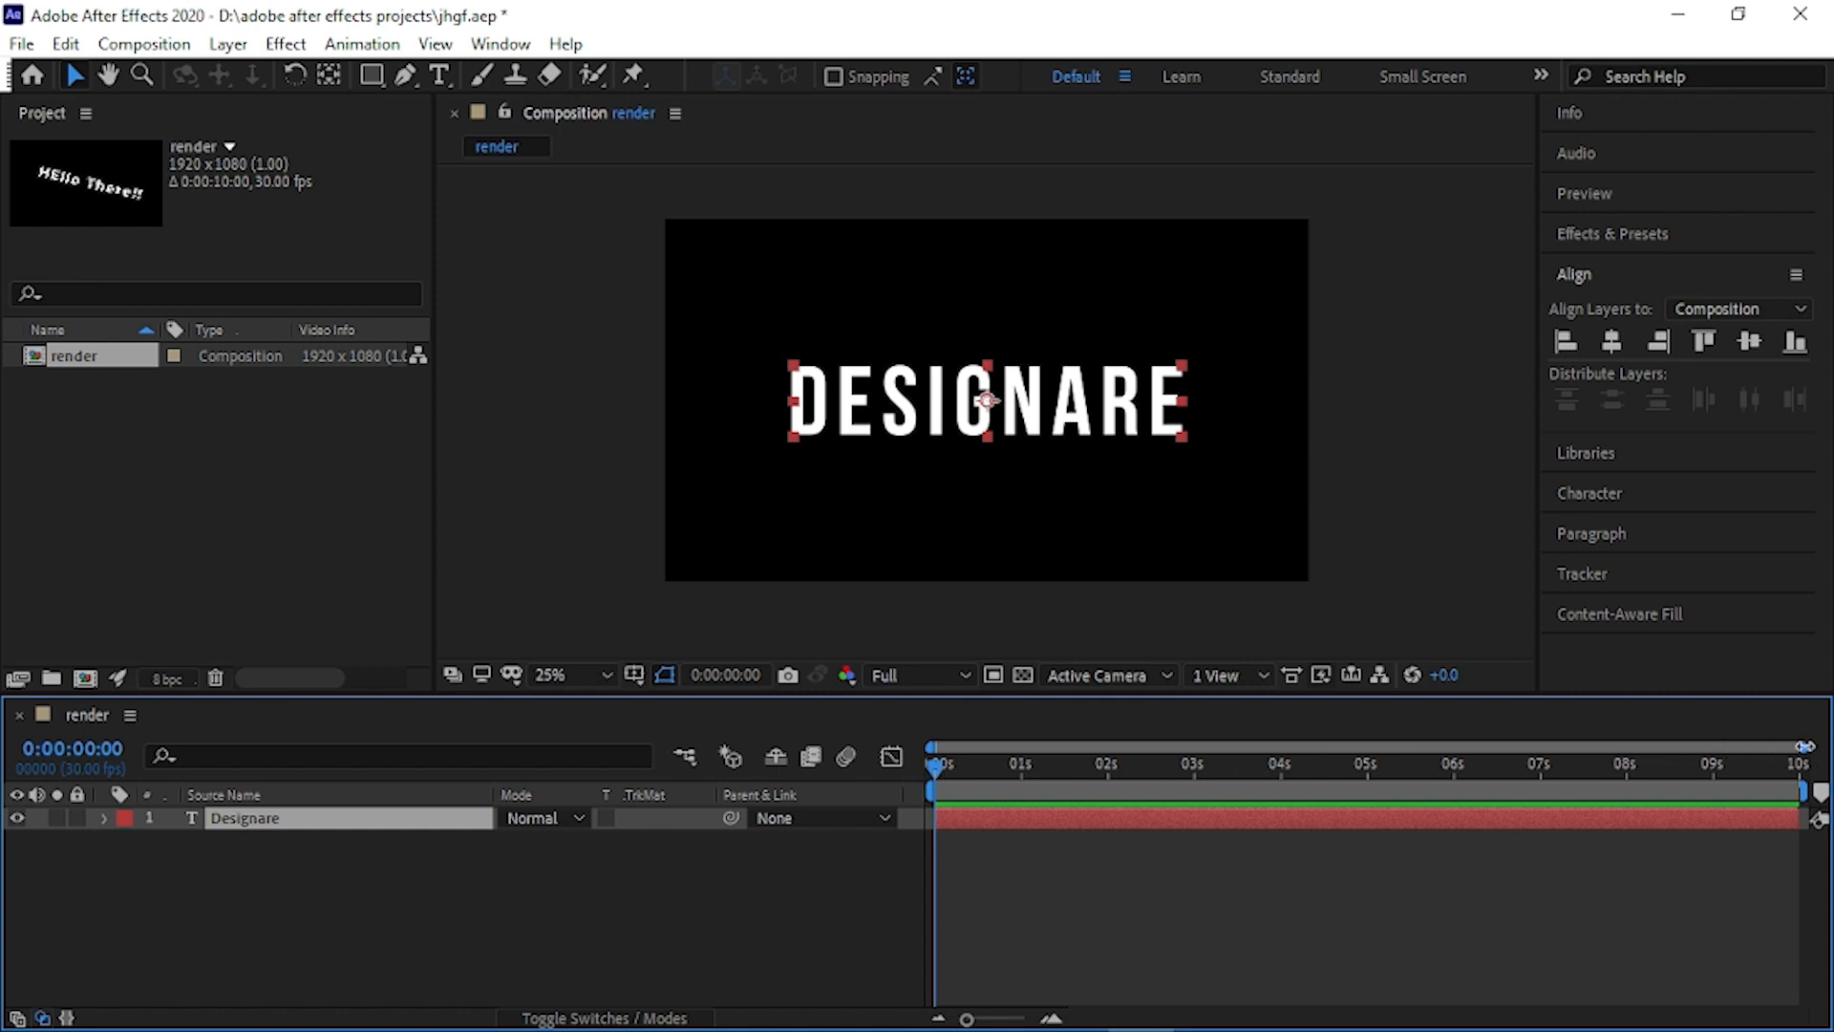
{"action": "left_click_drag", "start_coordinate": [1803, 747], "coordinate": [1277, 745]}
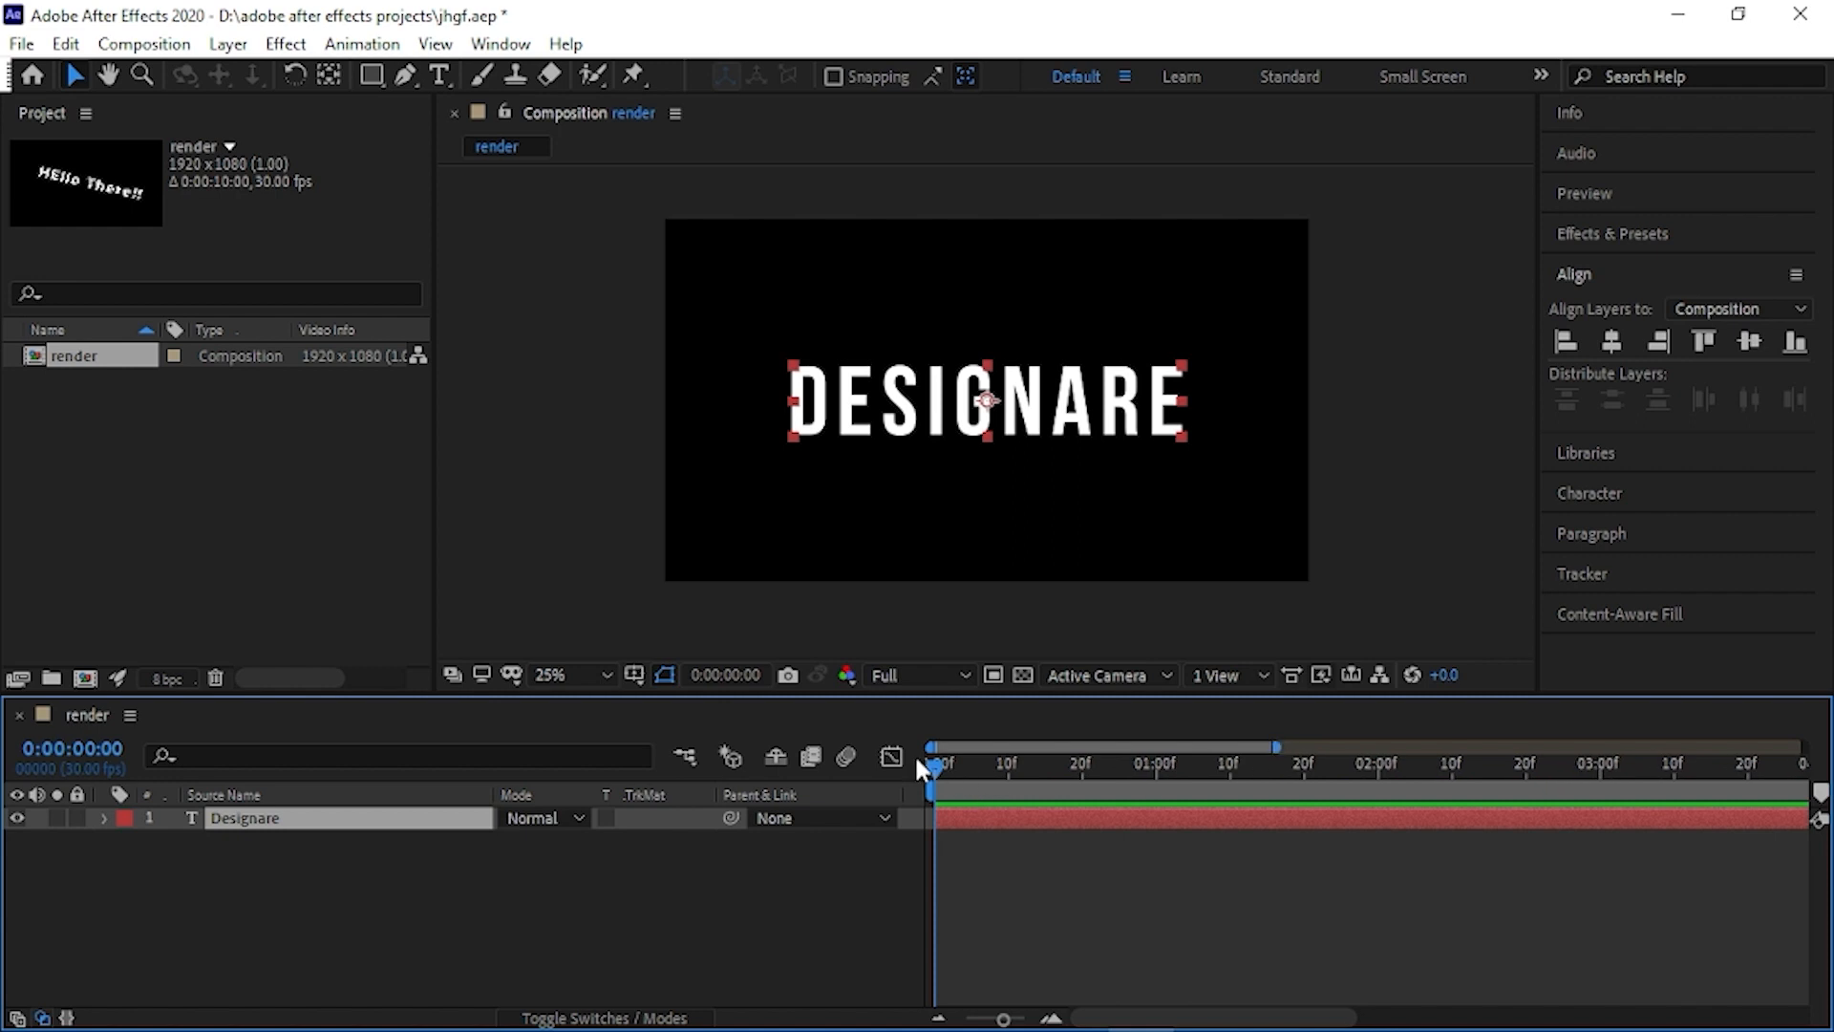
{"action": "left_click_drag", "start_coordinate": [920, 767], "coordinate": [1086, 767]}
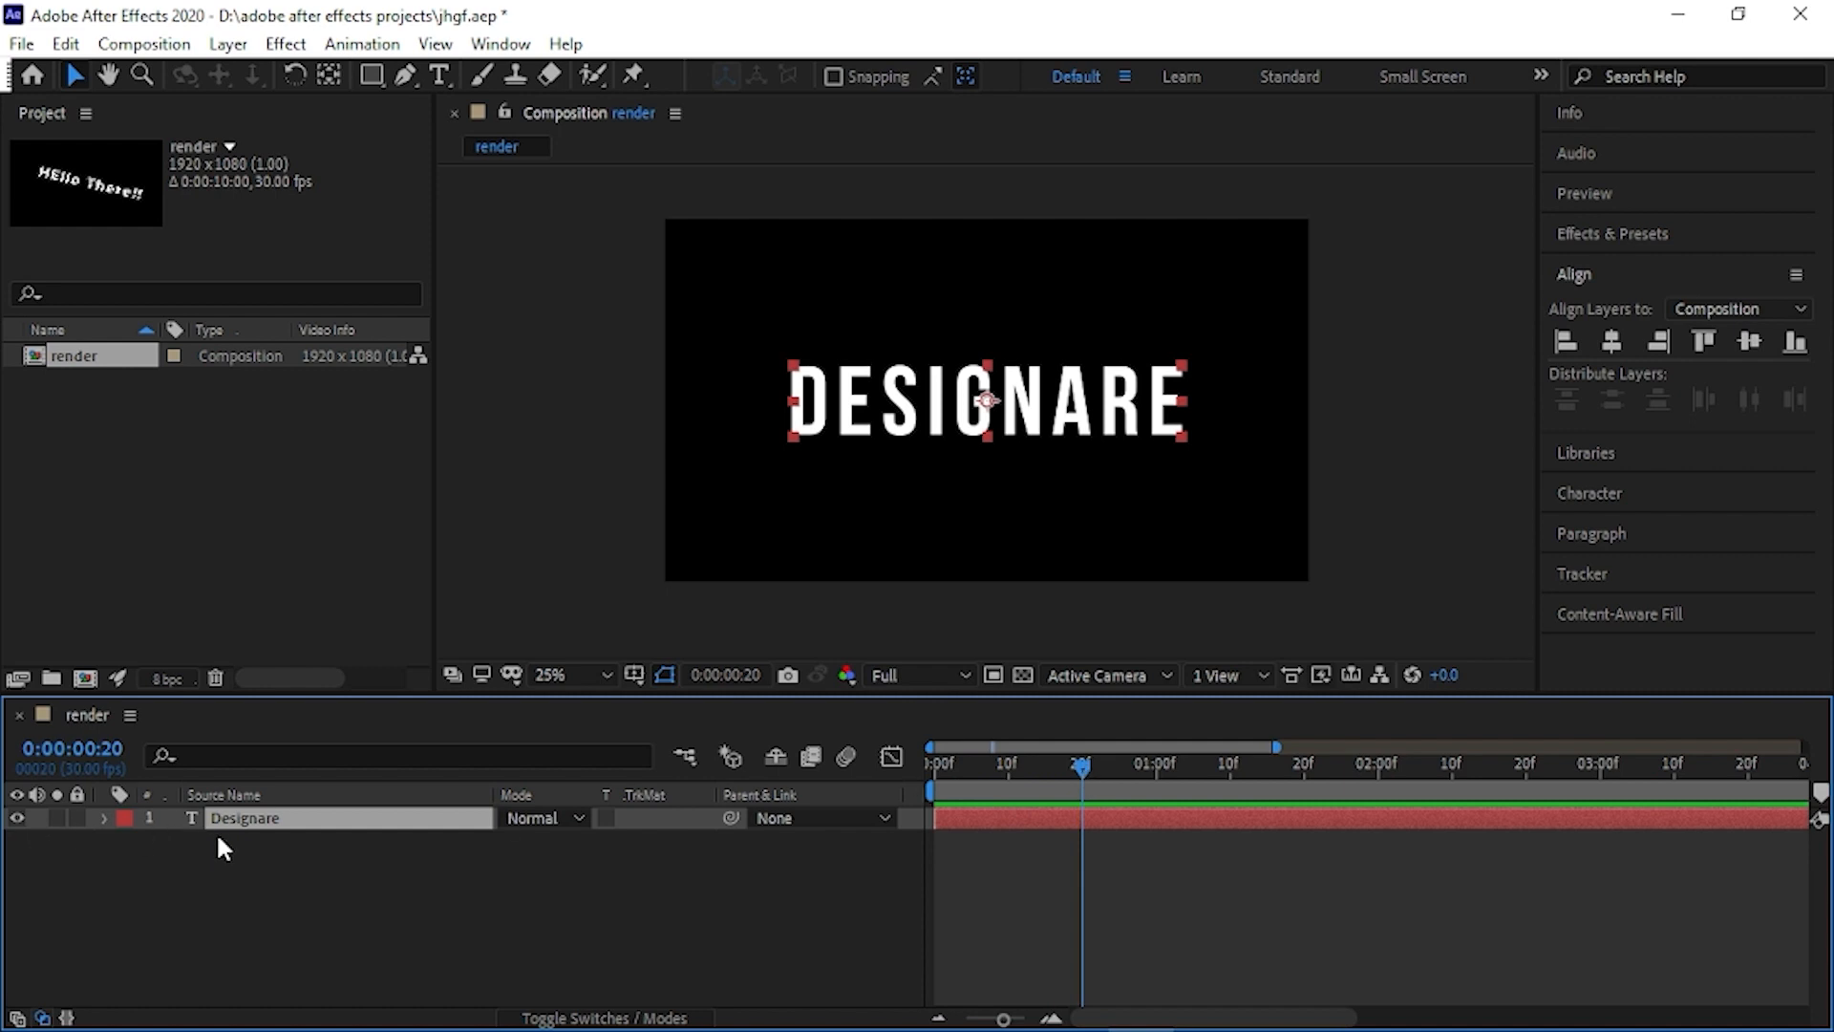
{"action": "key", "text": "s"}
{"action": "left_click", "coordinate": [172, 844]}
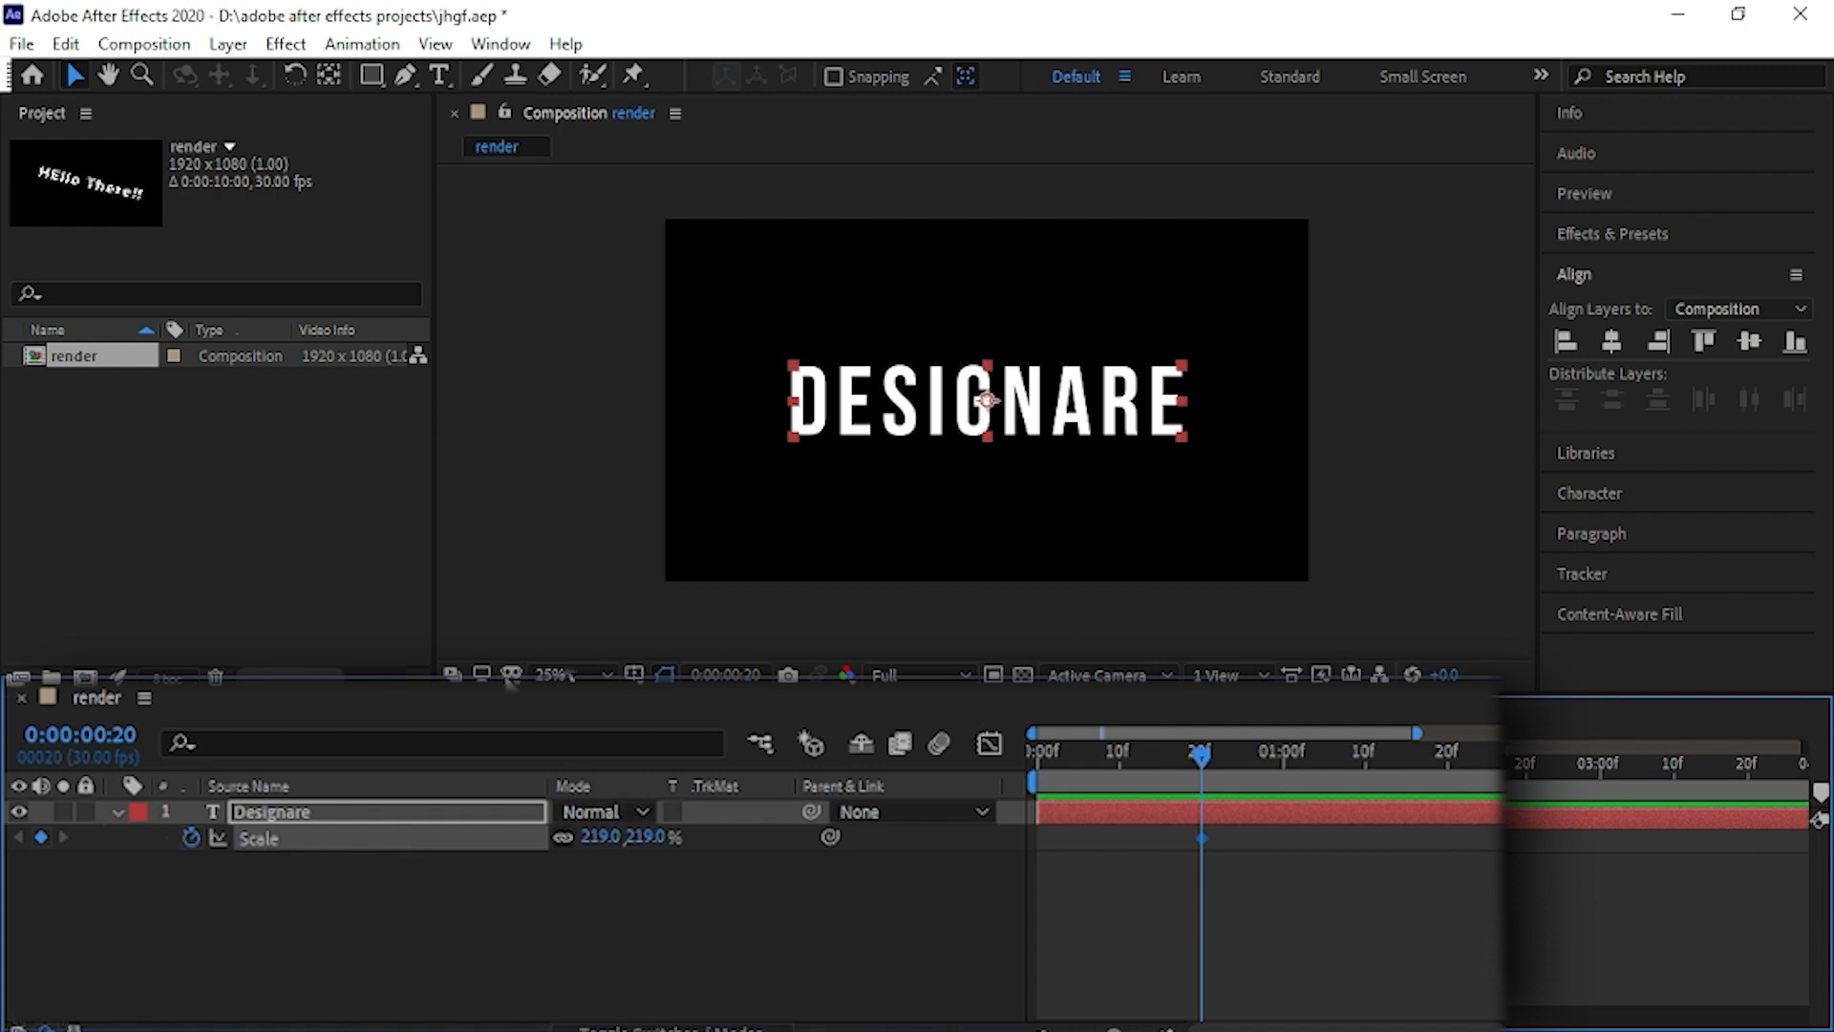
- Set the "Designare" layer's scale to 0% at 0:00:00:00 and preview the scale animation
{"action": "left_click_drag", "start_coordinate": [1199, 759], "coordinate": [1036, 760]}
{"action": "left_click", "coordinate": [648, 837]}
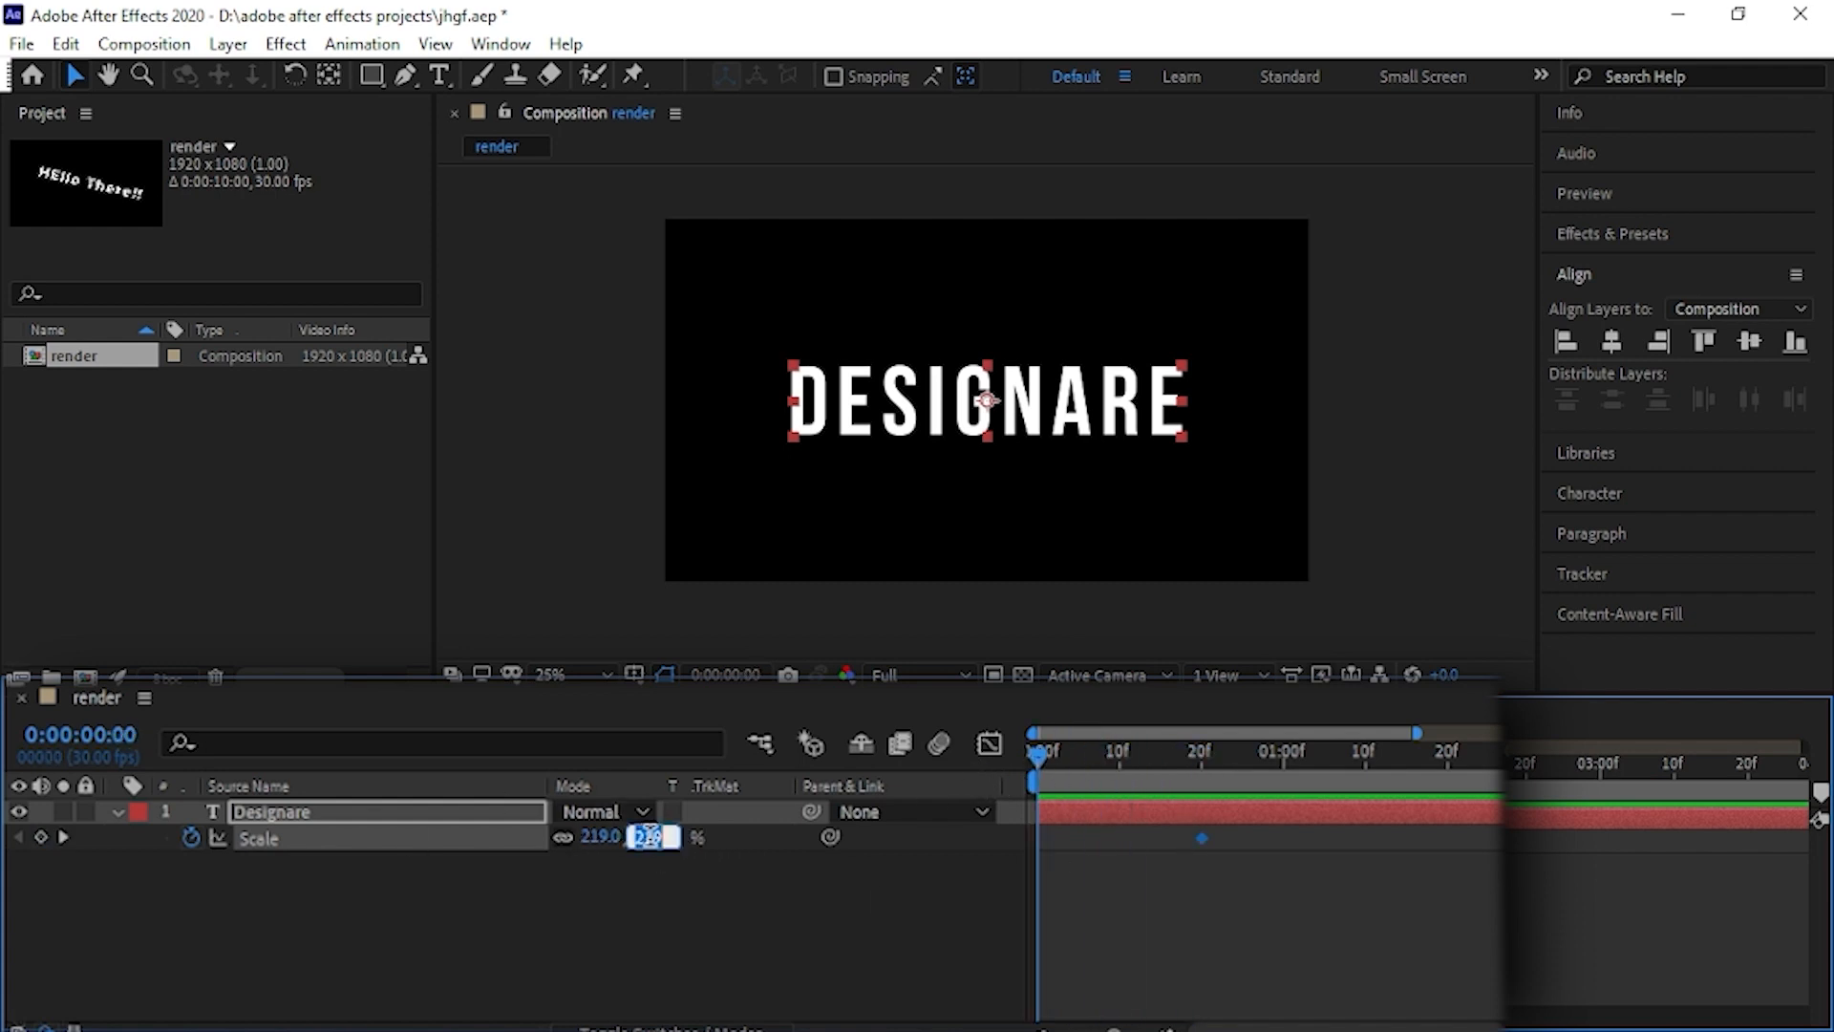
{"action": "type", "text": "0"}
{"action": "key", "text": "Return"}
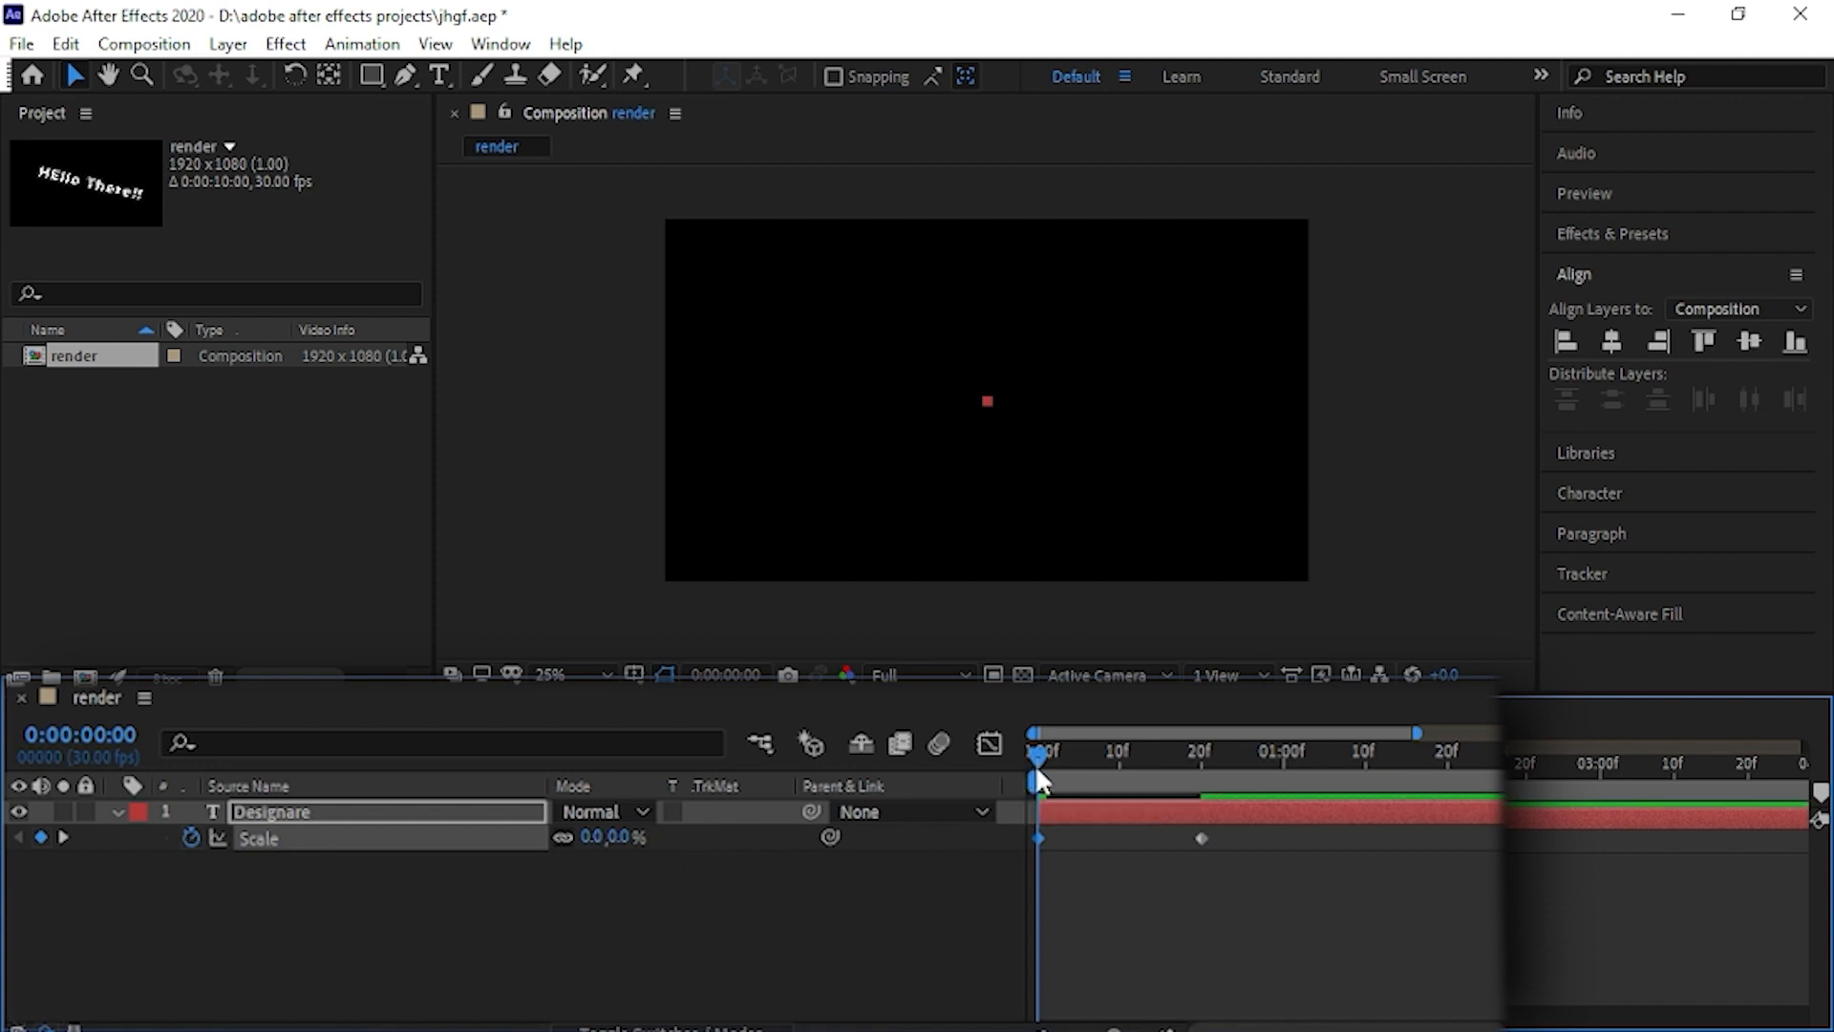
{"action": "left_click_drag", "start_coordinate": [1038, 772], "coordinate": [971, 844]}
{"action": "key", "text": "space"}
{"action": "key", "text": "space"}
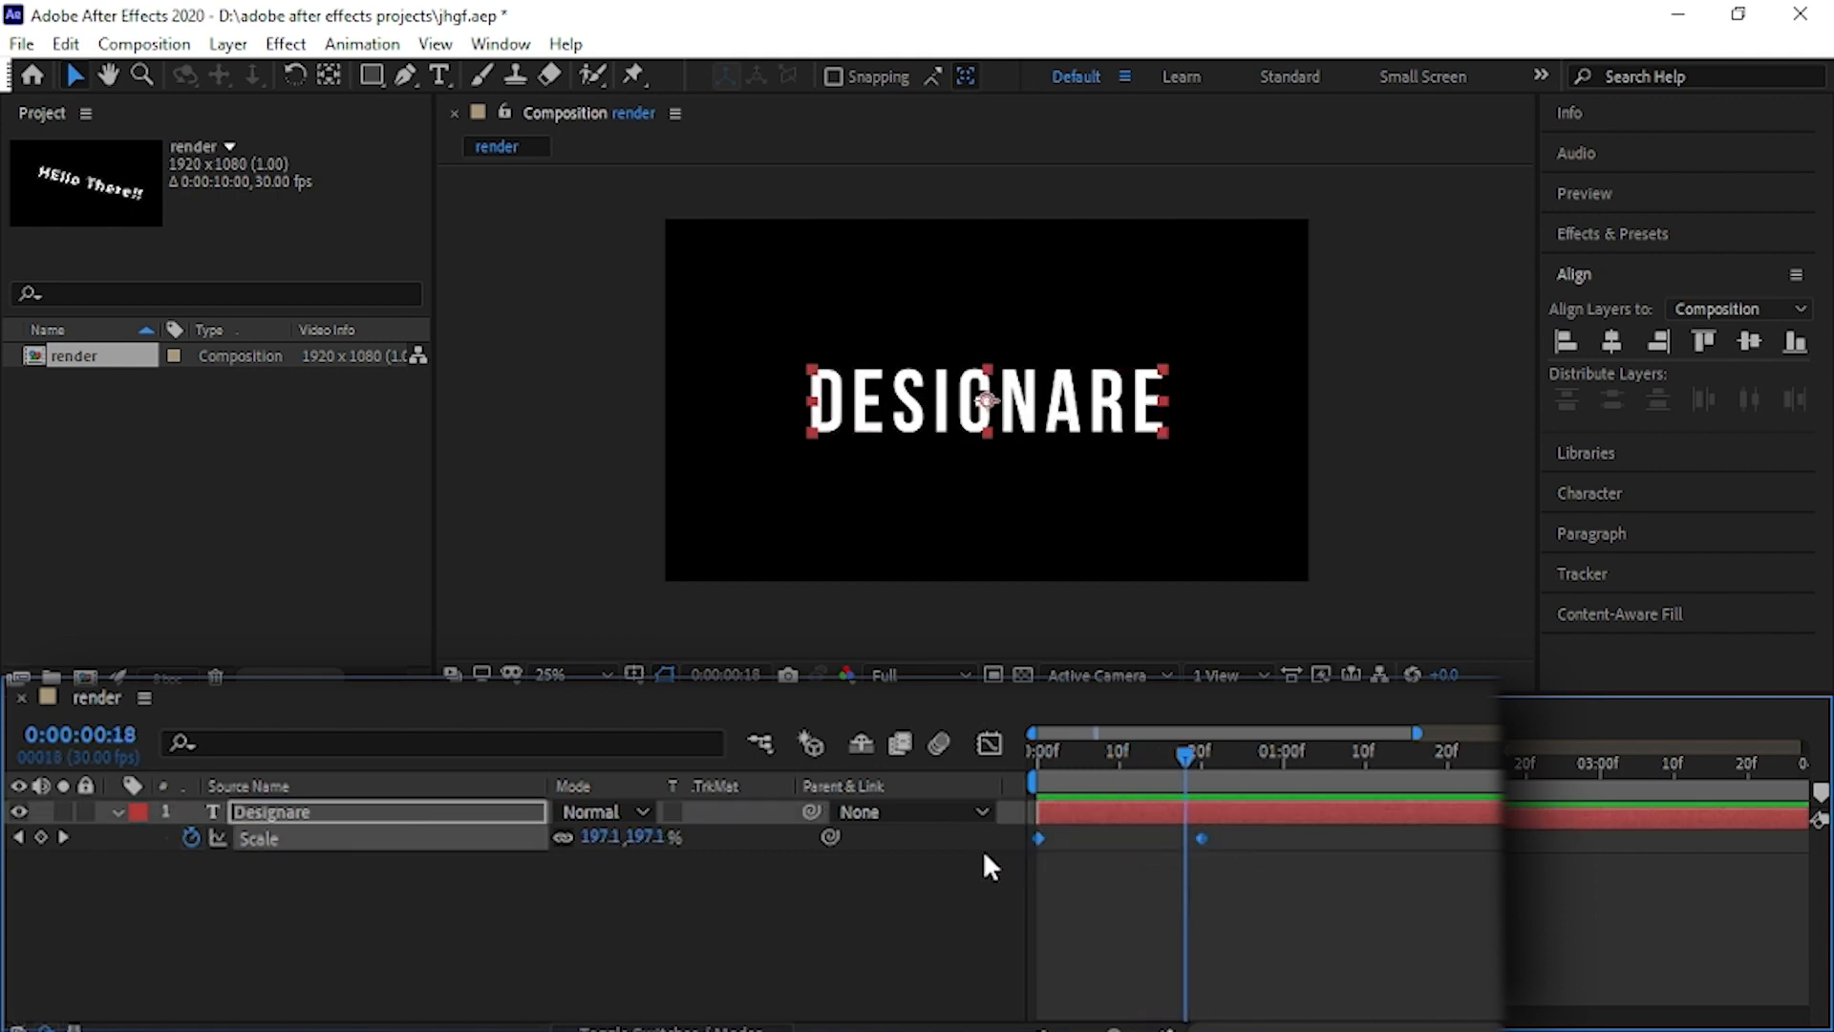
- Apply Easy Ease to both scale keyframes and show their curve in the Graph Editor
{"action": "key", "text": "F9"}
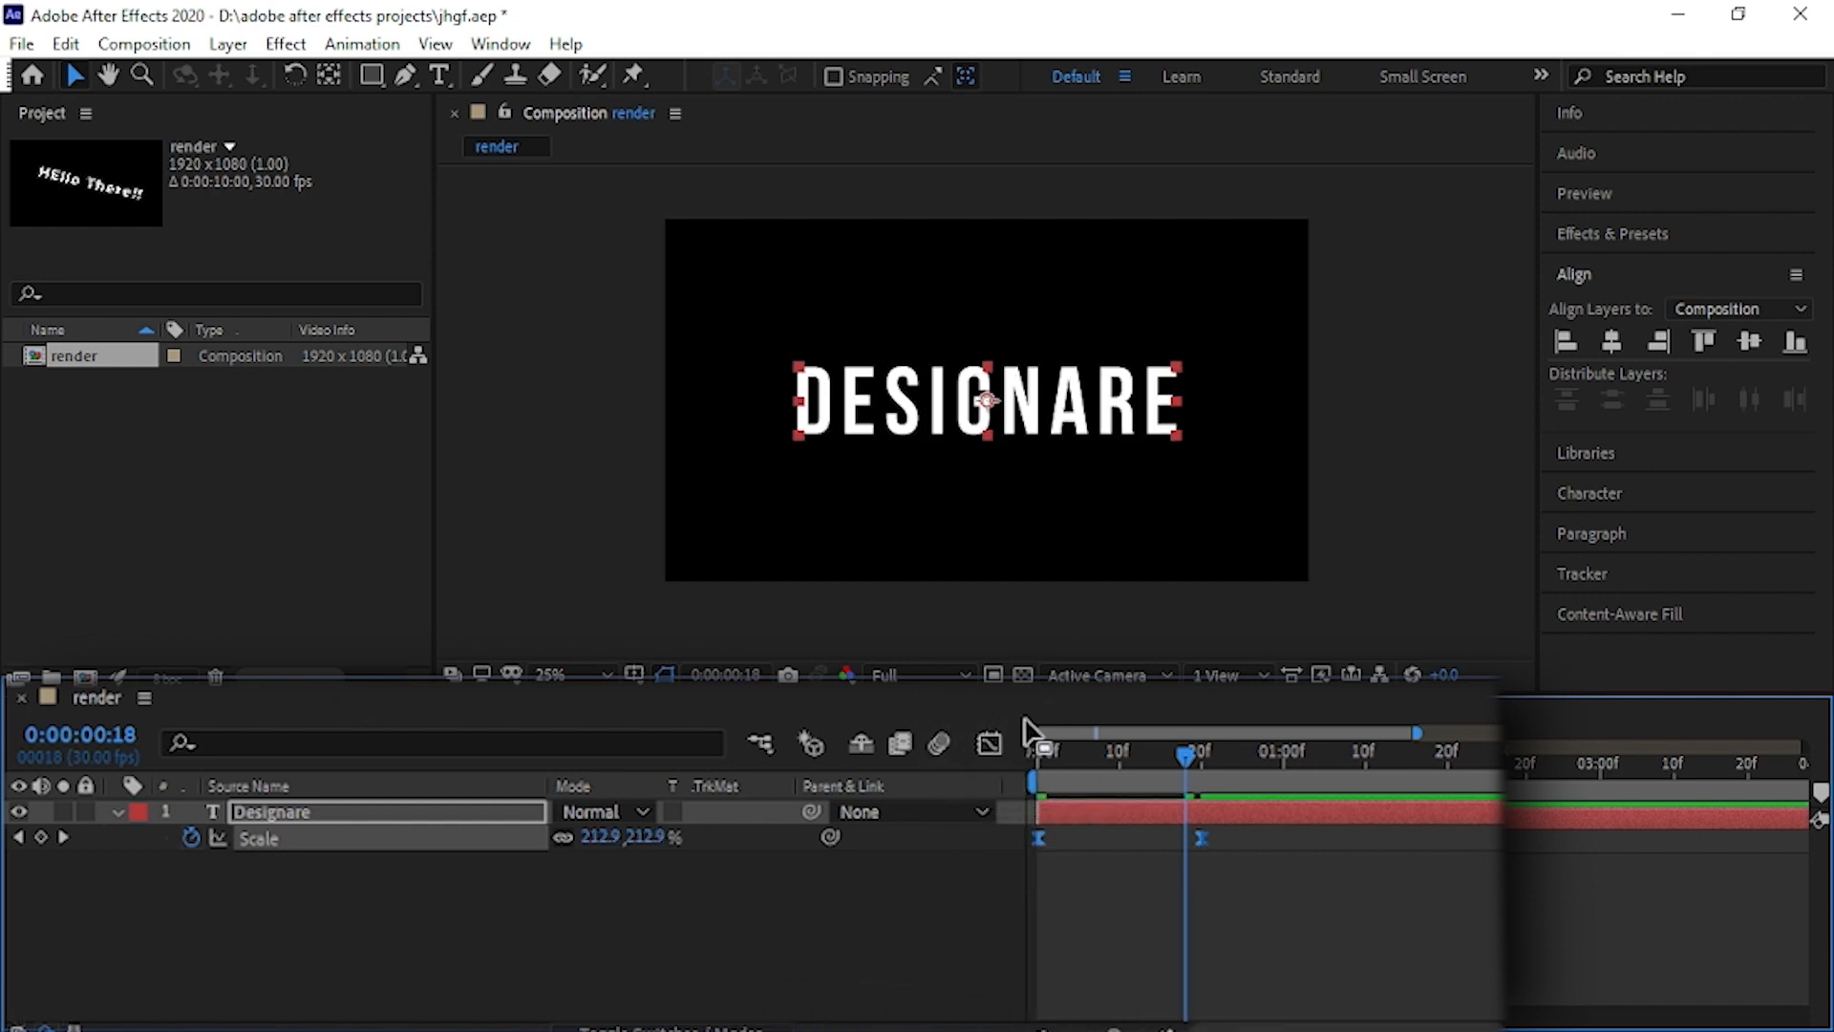
{"action": "left_click", "coordinate": [990, 743]}
- Try out late-peaking and early-peaking speed curves on the scale animation, and undo the change
{"action": "left_click_drag", "start_coordinate": [1256, 927], "coordinate": [1122, 950]}
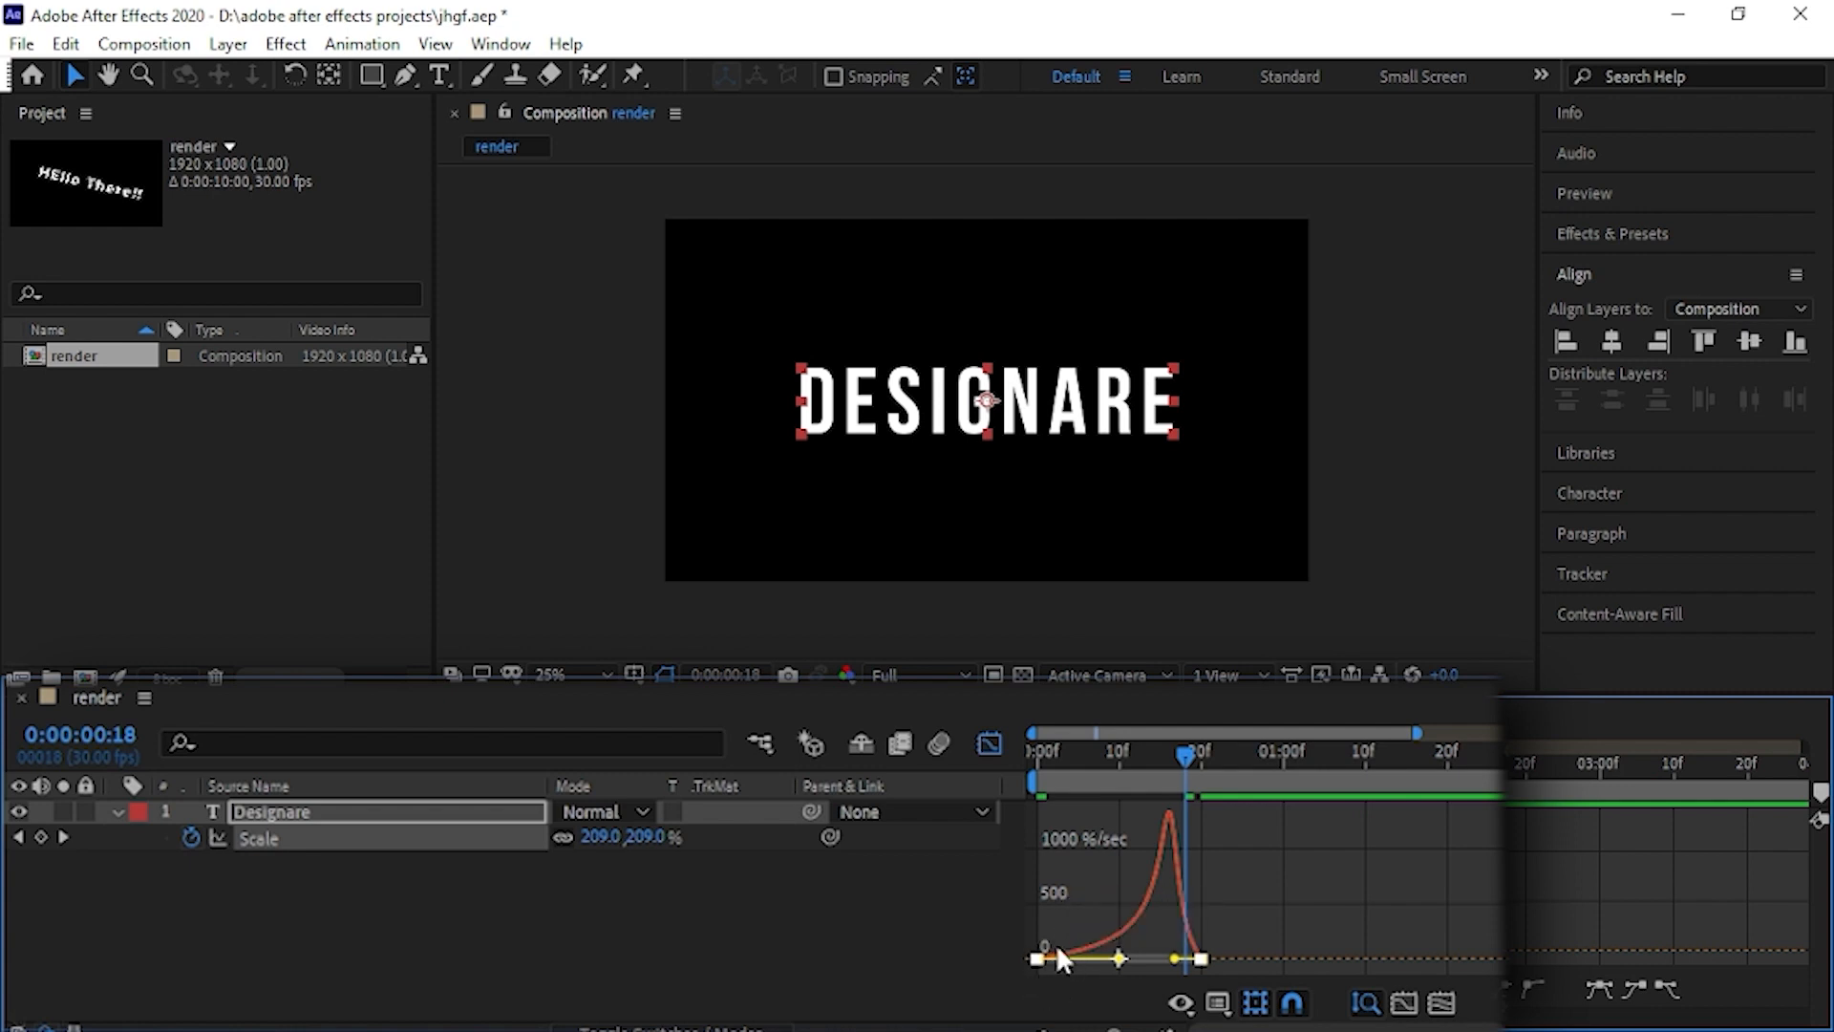
{"action": "mouse_move", "coordinate": [1168, 853]}
{"action": "mouse_move", "coordinate": [1137, 958]}
{"action": "left_mouse_down"}
{"action": "mouse_move", "coordinate": [1184, 950]}
{"action": "mouse_move", "coordinate": [1108, 939]}
{"action": "left_mouse_up"}
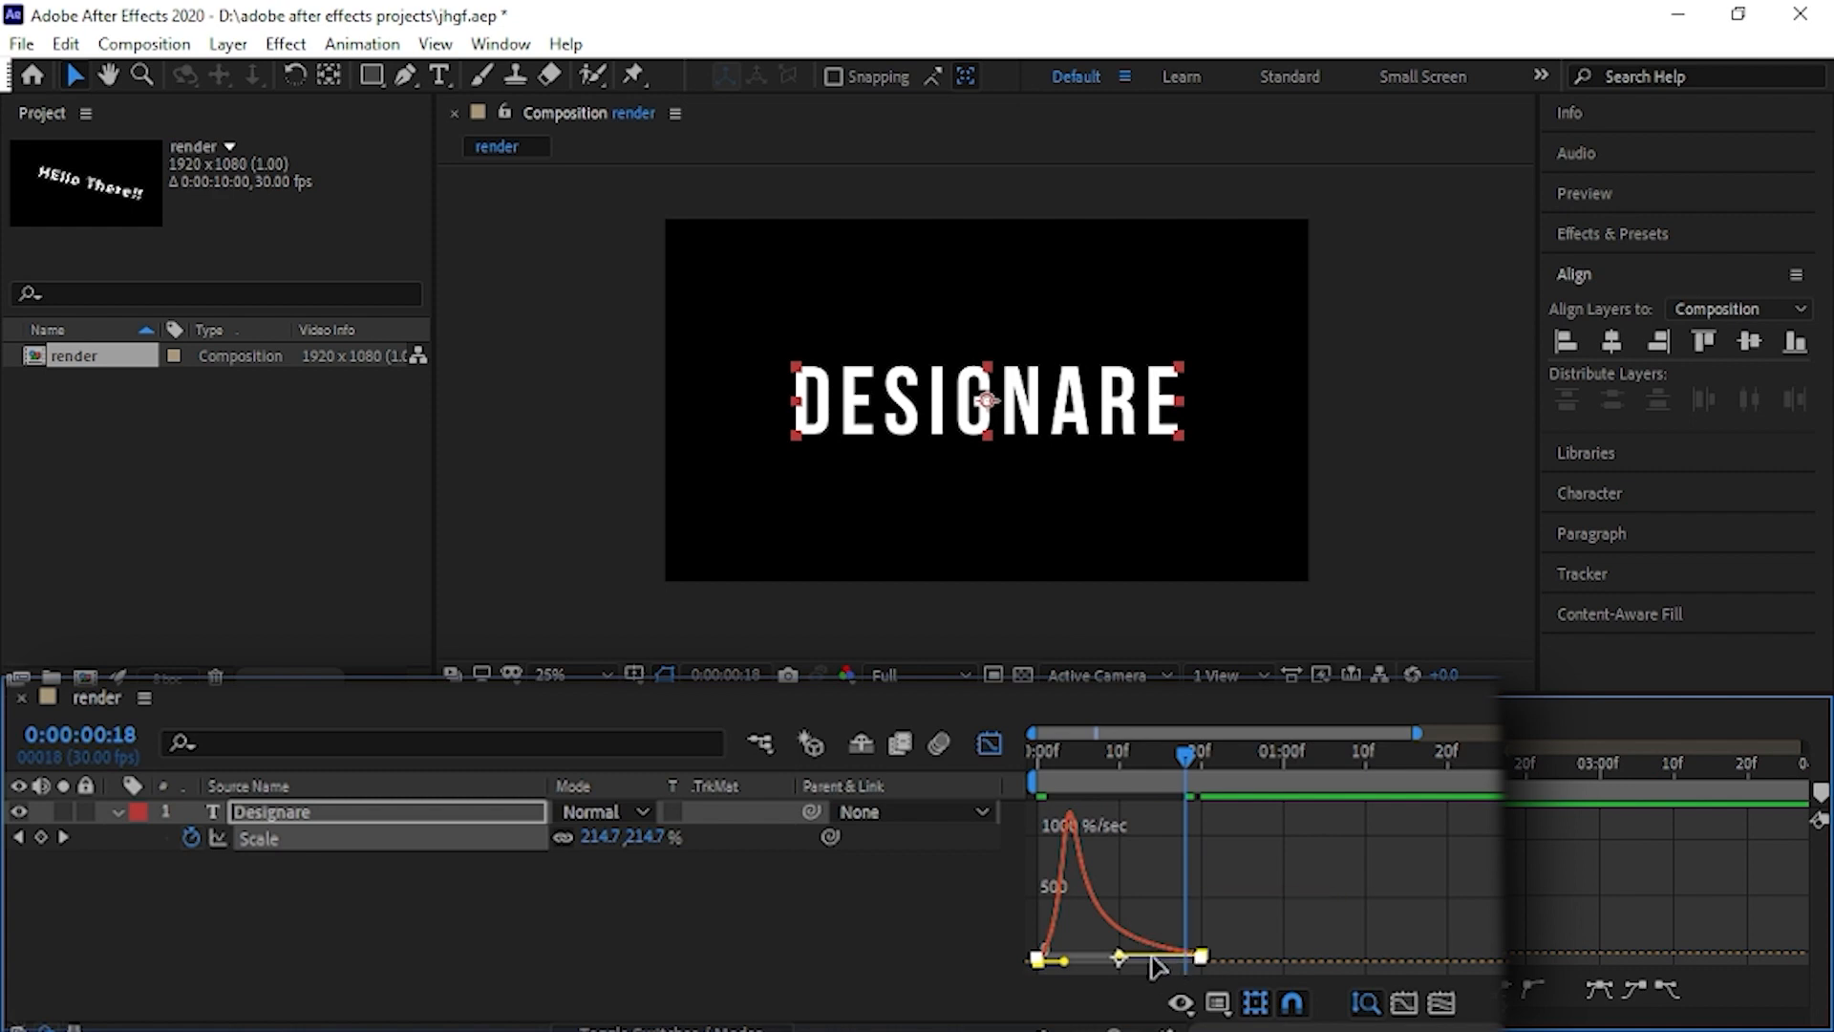
{"action": "key", "text": "ctrl+z"}
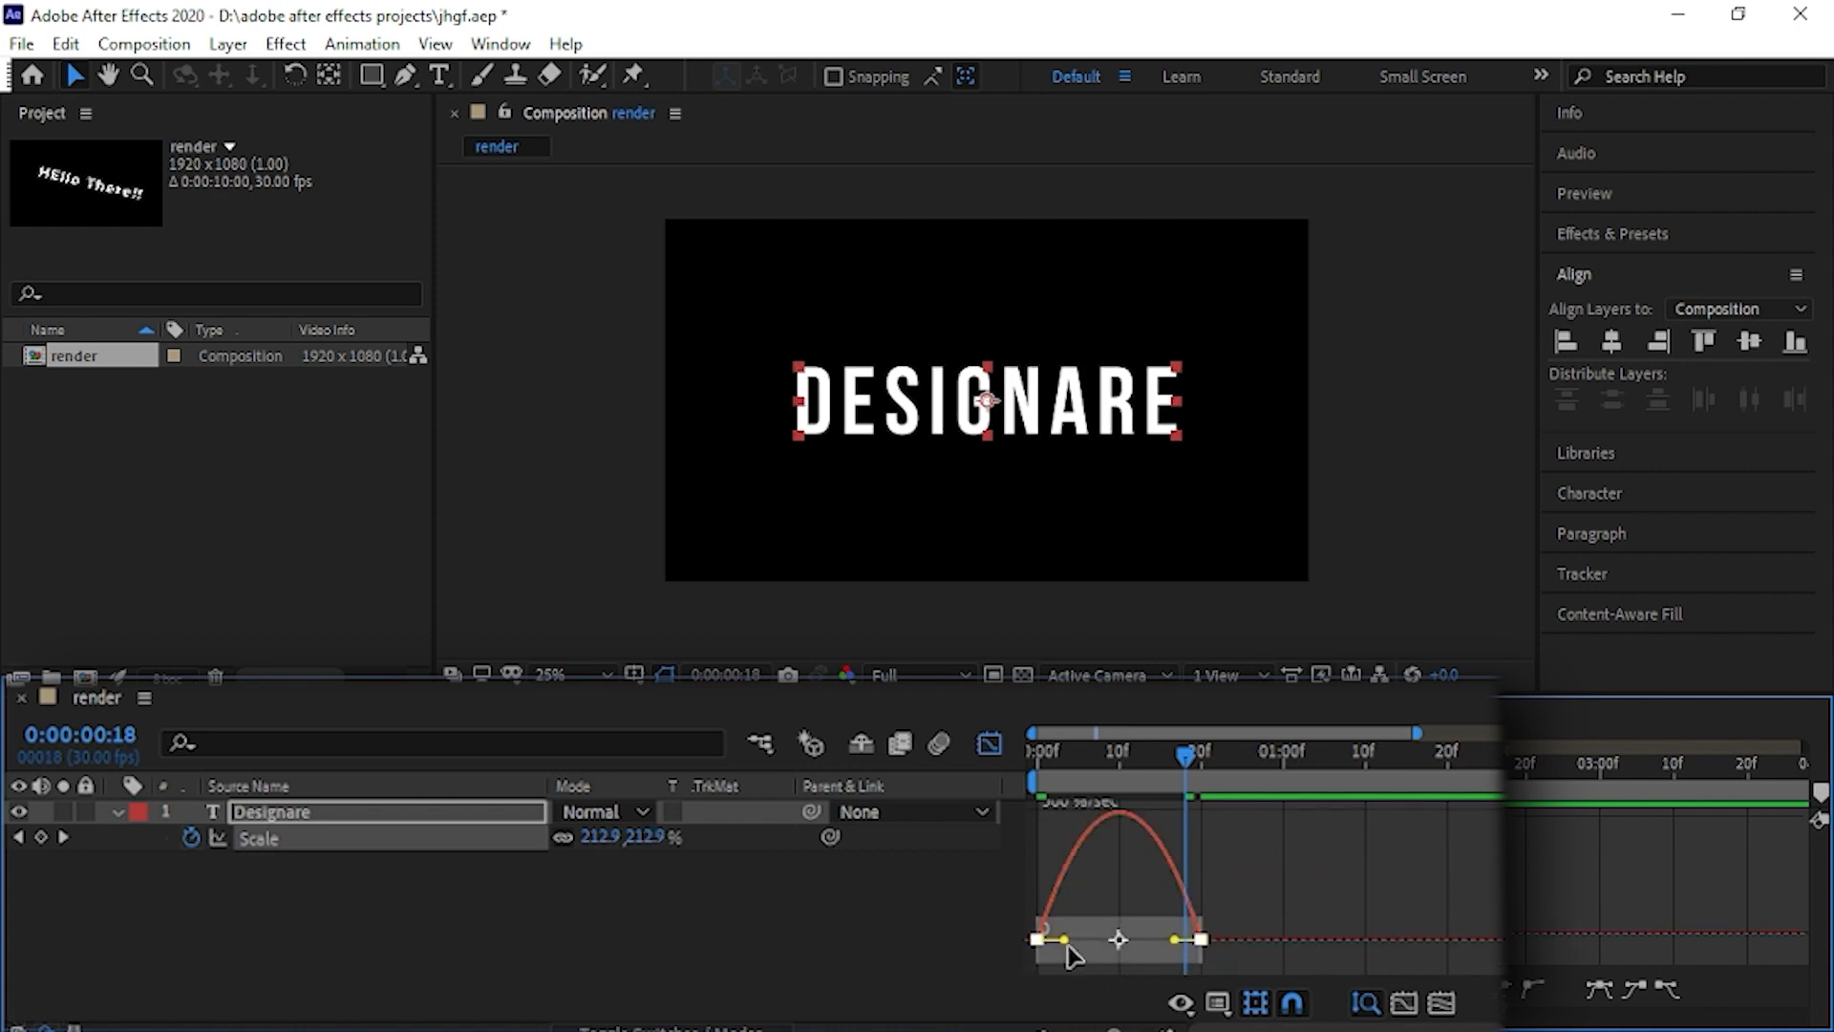
- Lengthen the first scale keyframe's outgoing handle so the speed peaks near the end, and preview the animation from the start
{"action": "left_click_drag", "start_coordinate": [1063, 940], "coordinate": [1120, 946]}
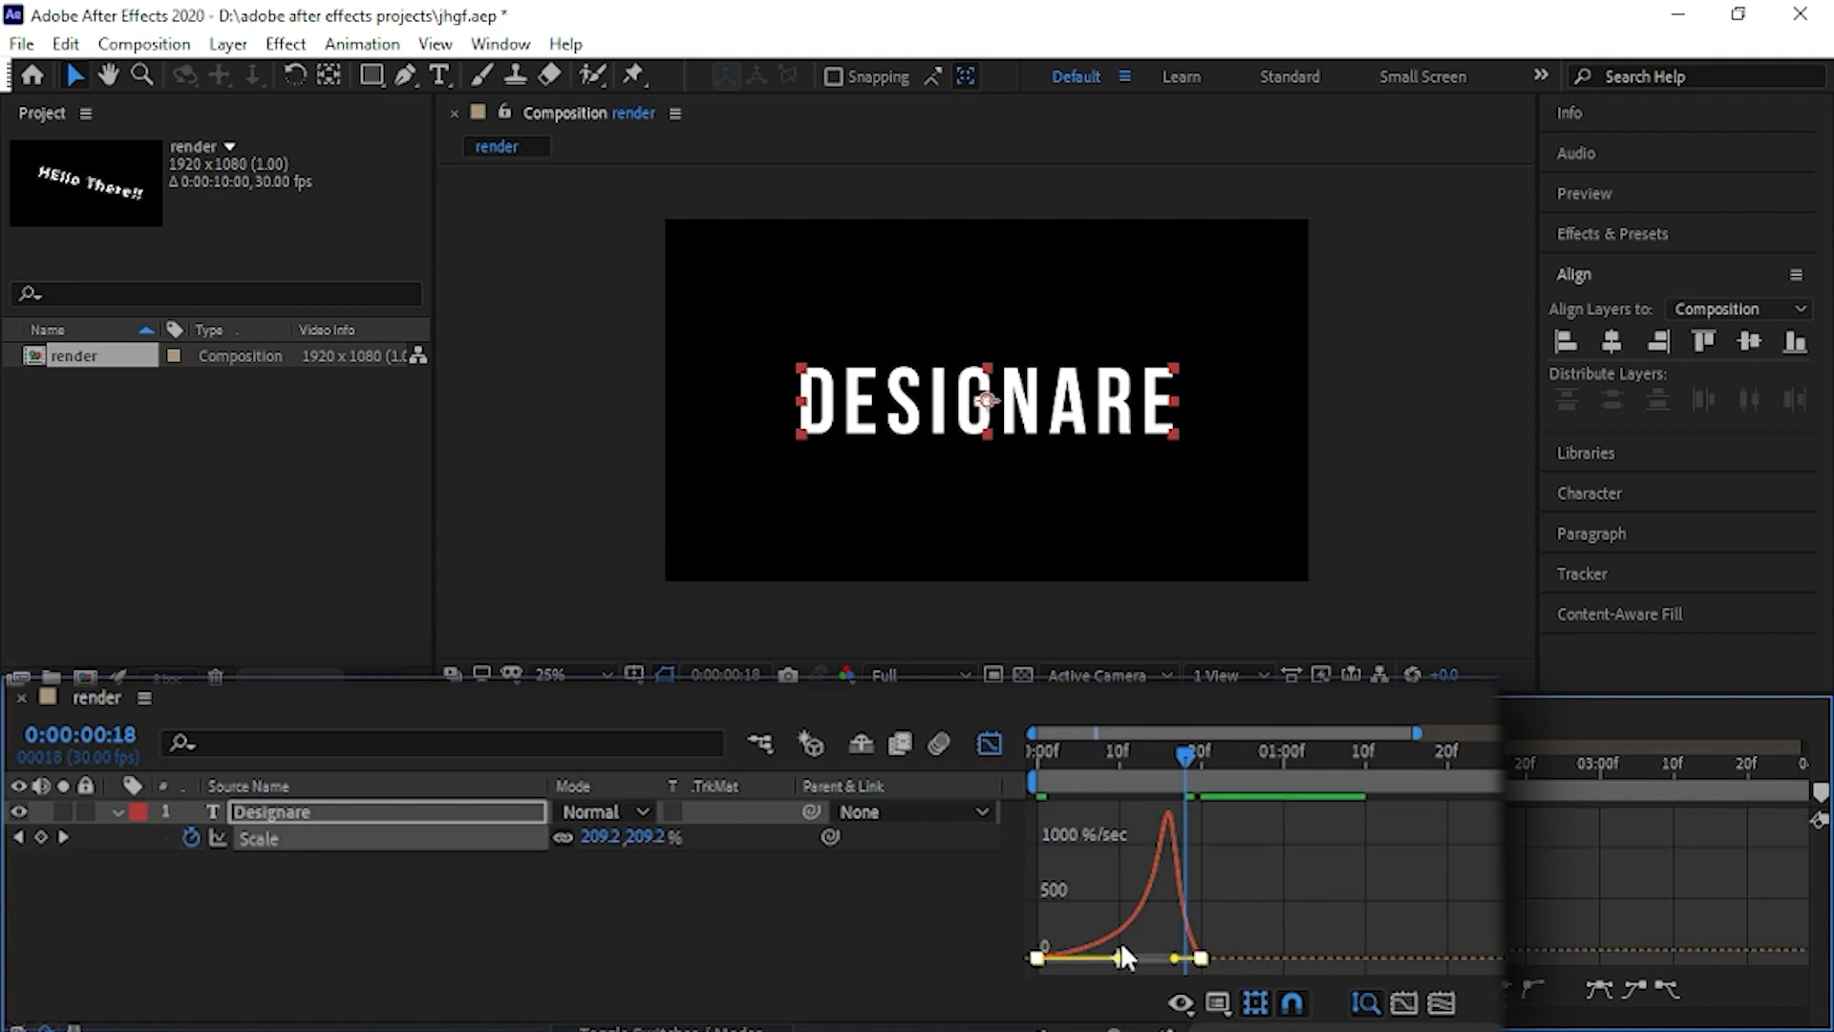
{"action": "left_click", "coordinate": [985, 757]}
{"action": "left_click_drag", "start_coordinate": [1166, 753], "coordinate": [828, 781]}
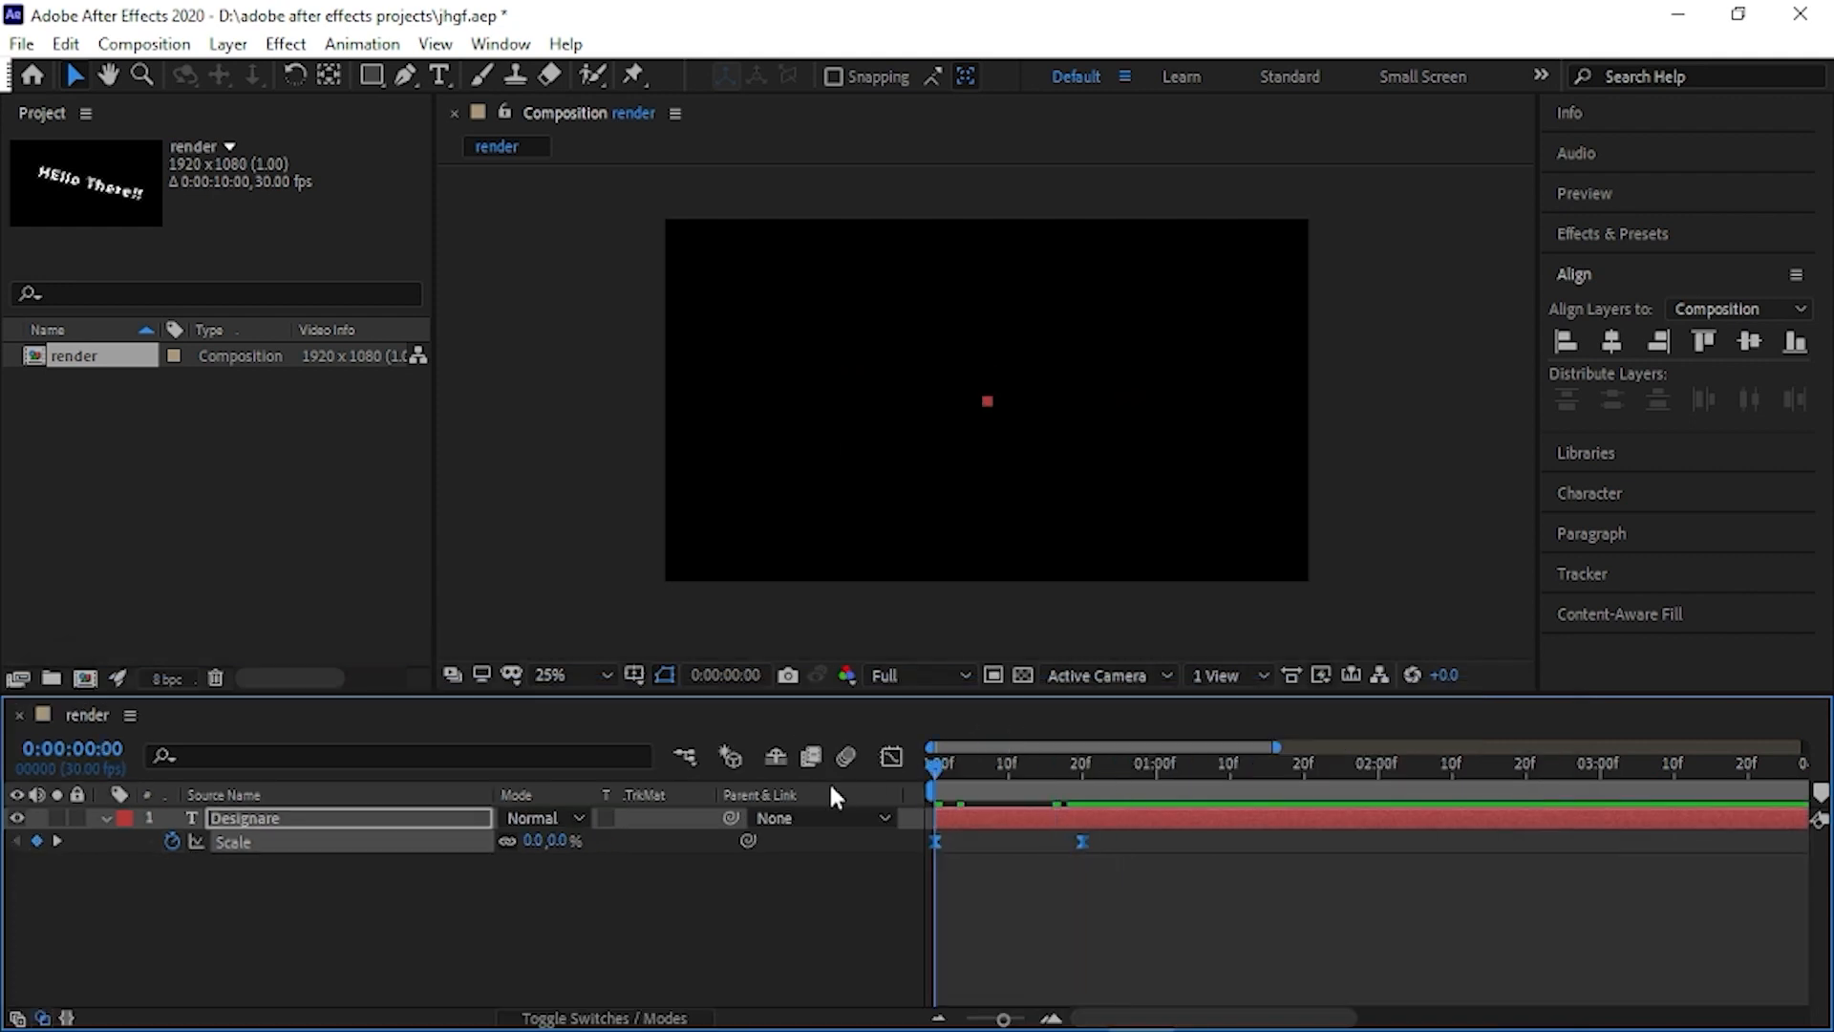
{"action": "key", "text": "space"}
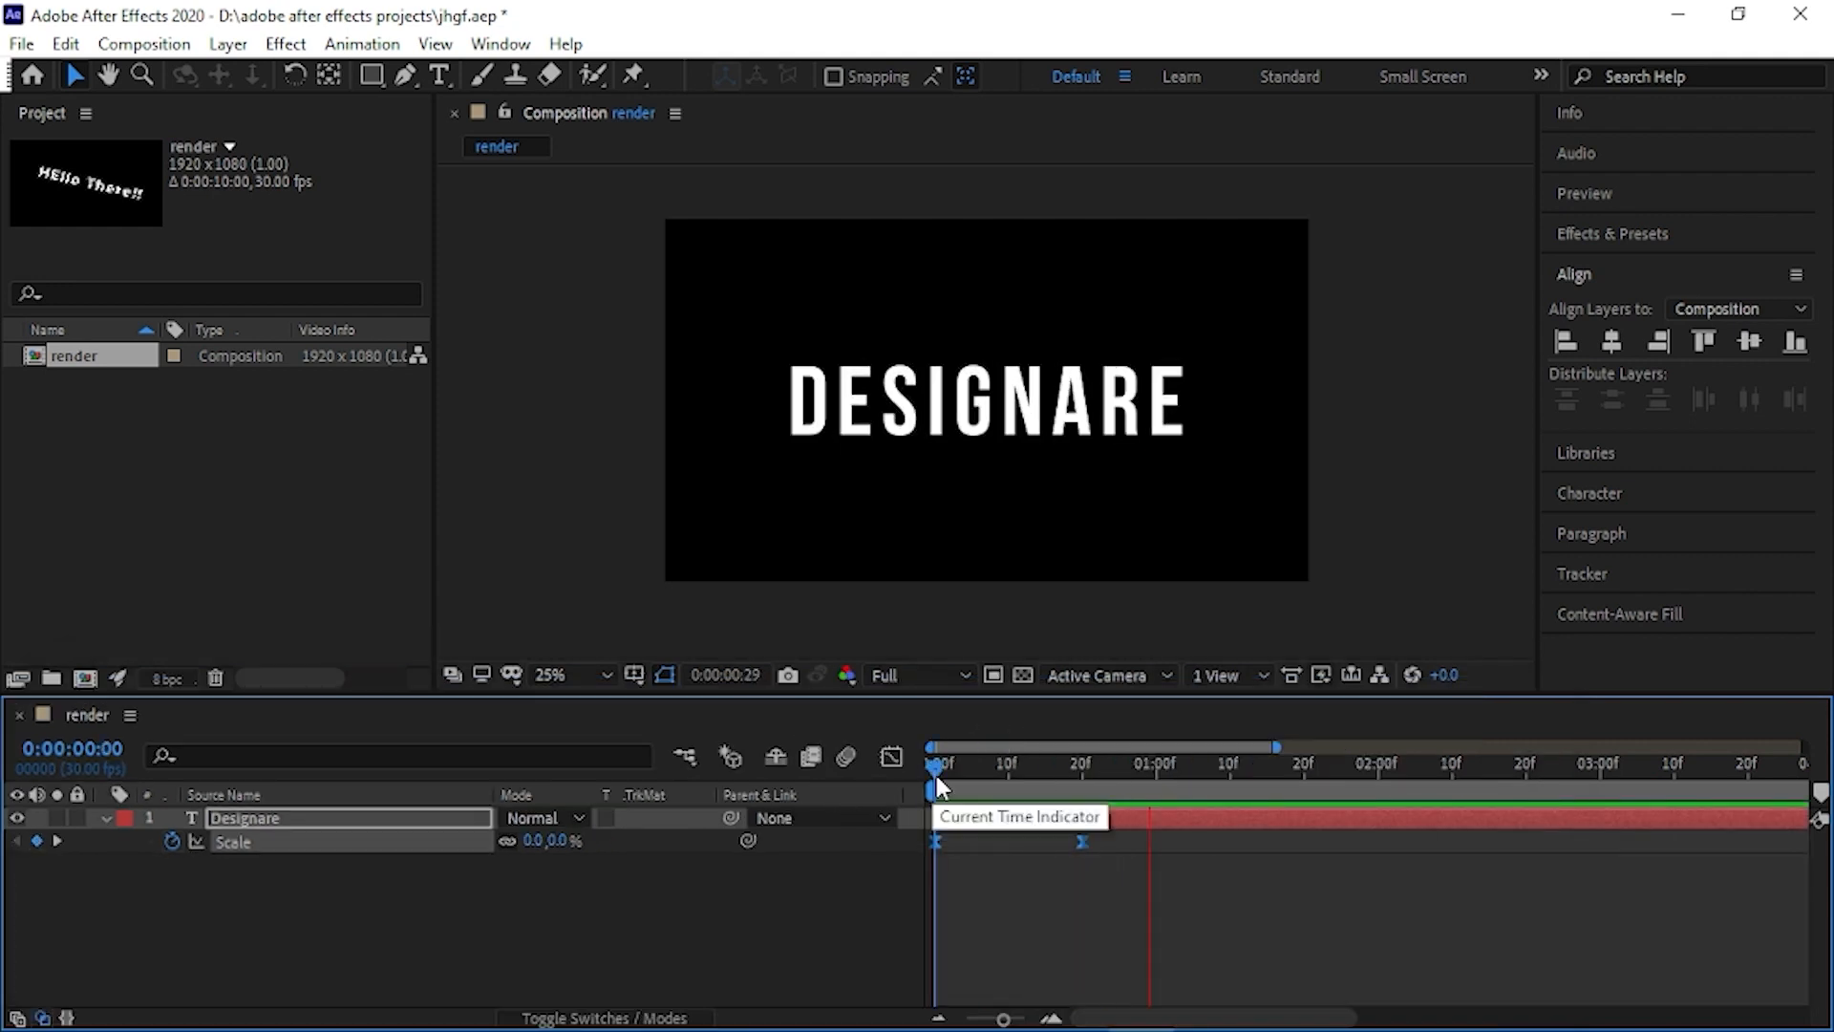
{"action": "mouse_move", "coordinate": [935, 767]}
{"action": "left_mouse_down"}
{"action": "mouse_move", "coordinate": [1068, 772]}
{"action": "mouse_move", "coordinate": [947, 756]}
{"action": "left_mouse_up"}
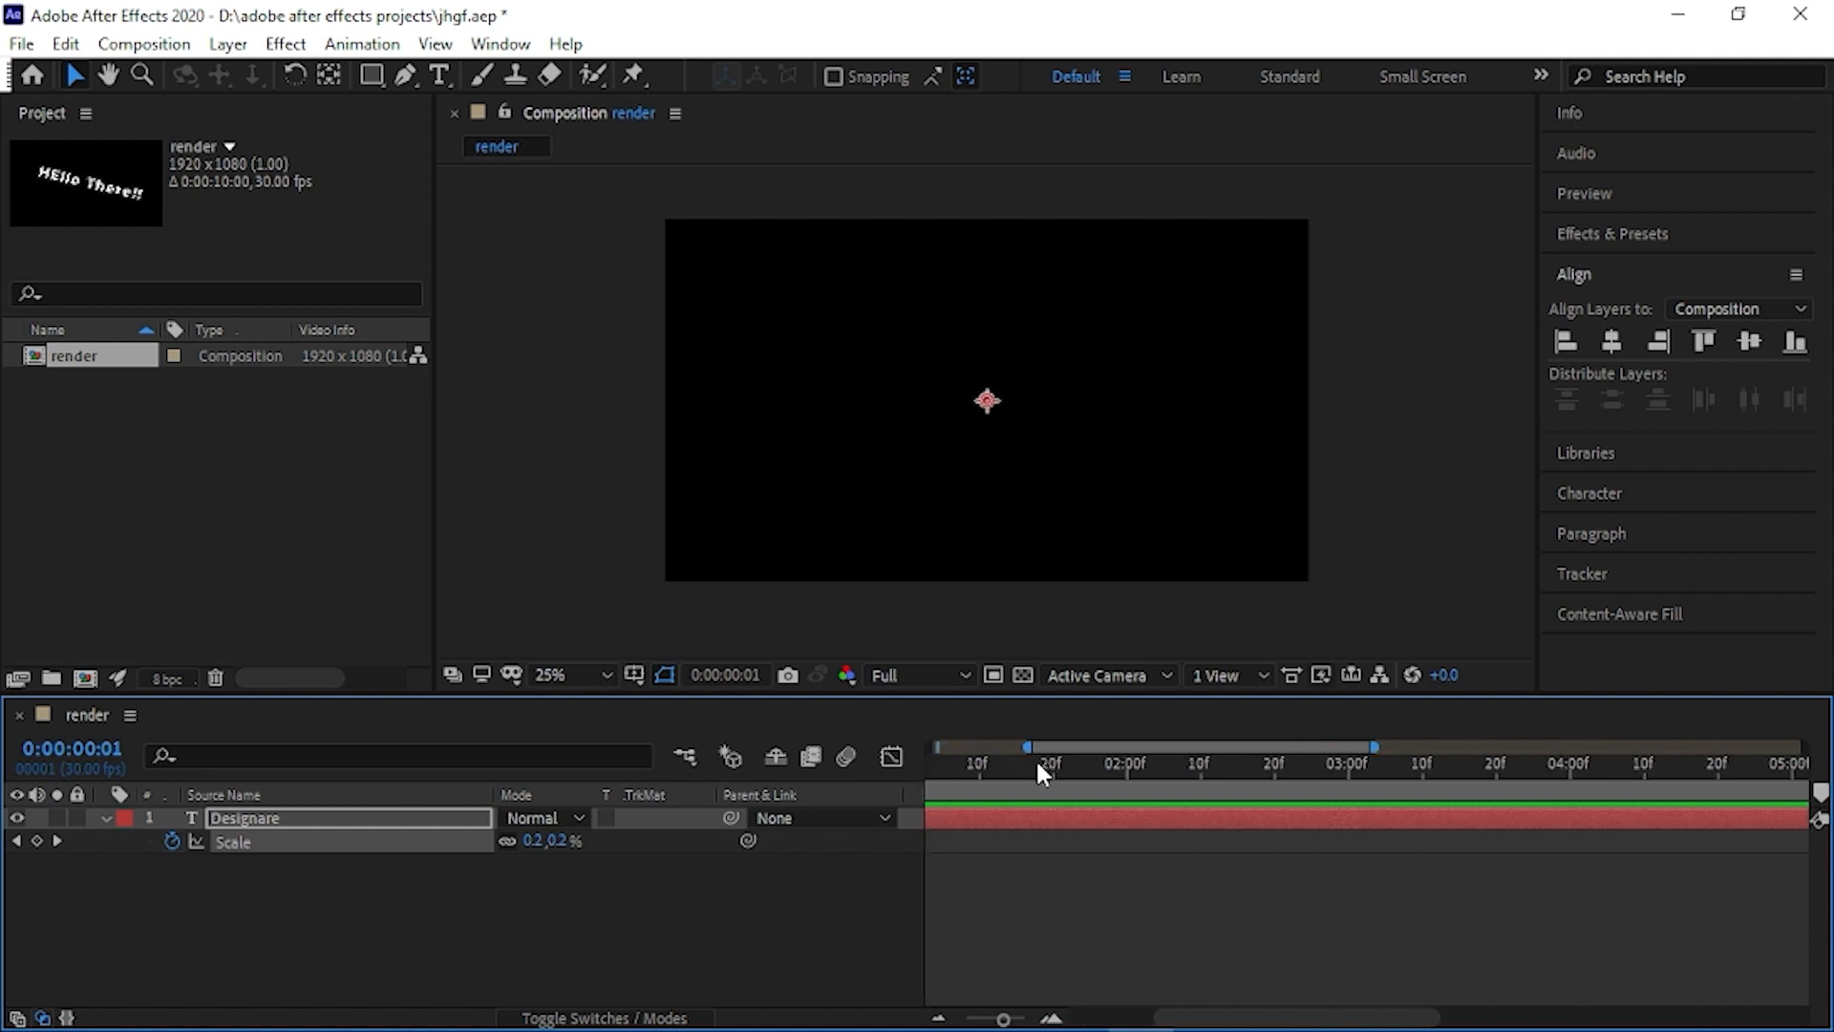
- Set the "Designare" layer's scale to 182% at 0:00:01:00 and preview the scale animation
{"action": "left_click_drag", "start_coordinate": [937, 761], "coordinate": [1085, 769]}
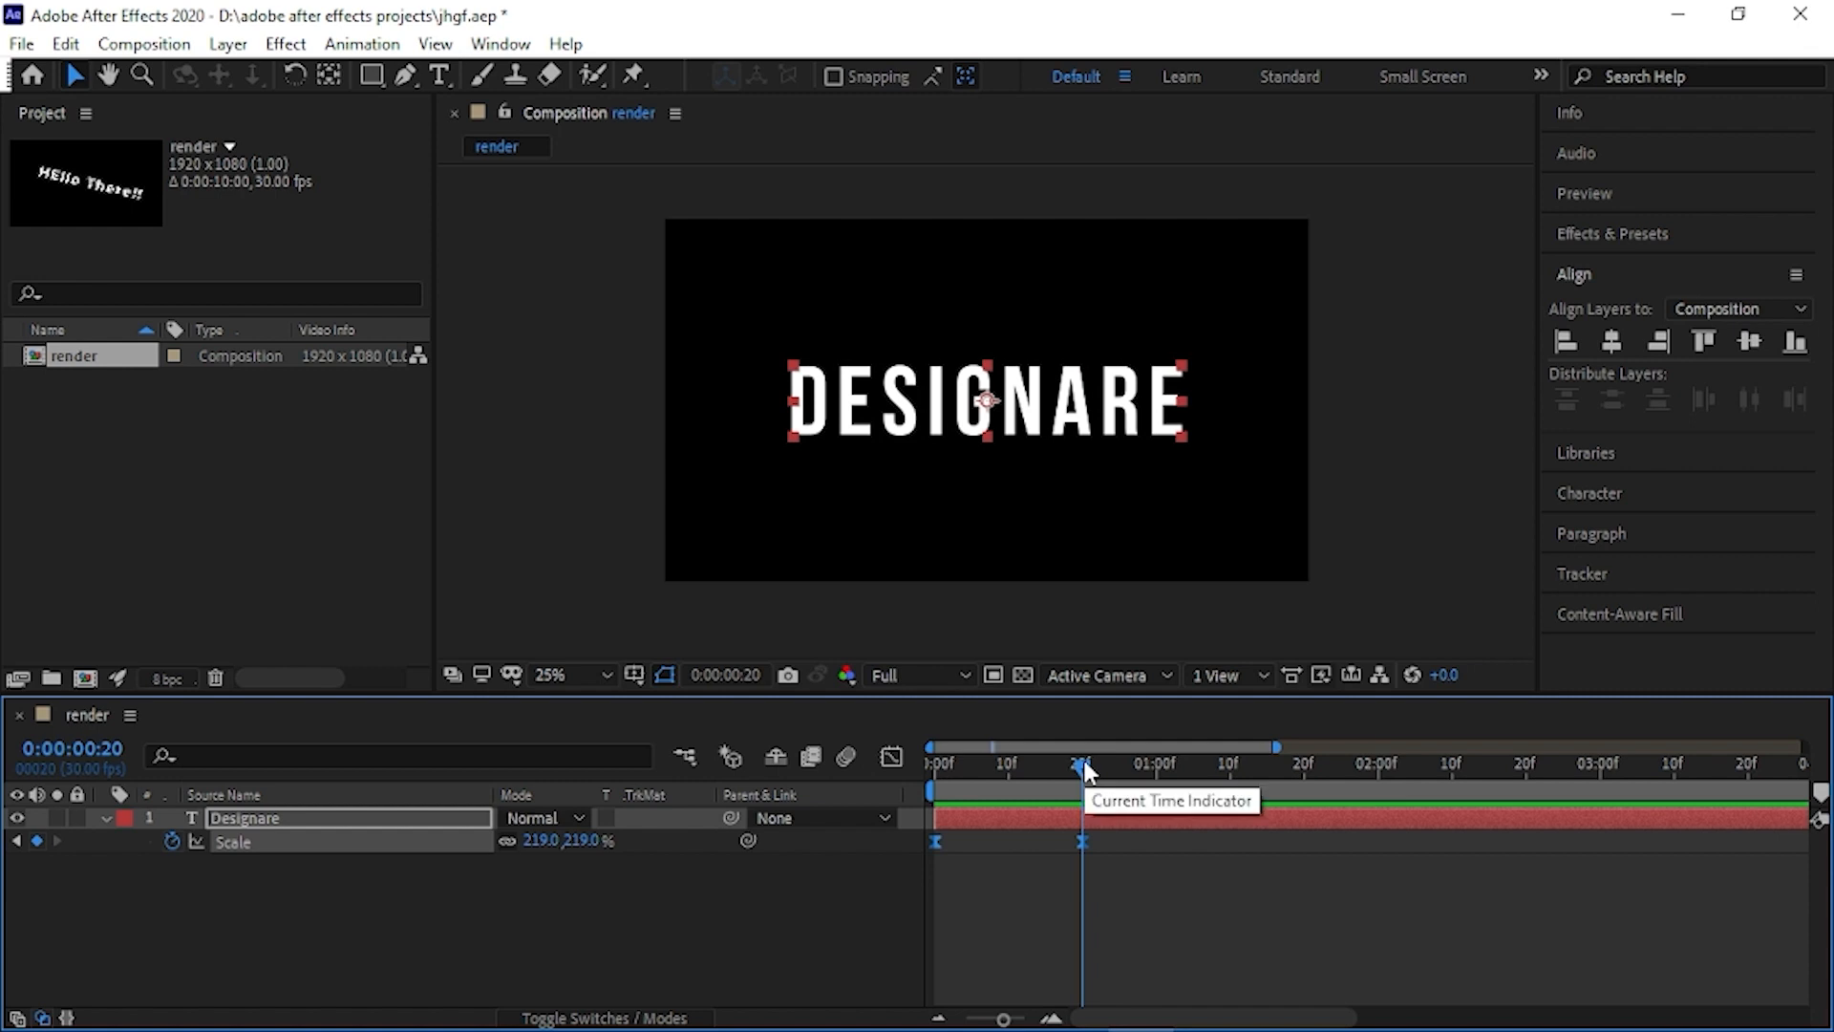
{"action": "left_click", "coordinate": [1172, 898]}
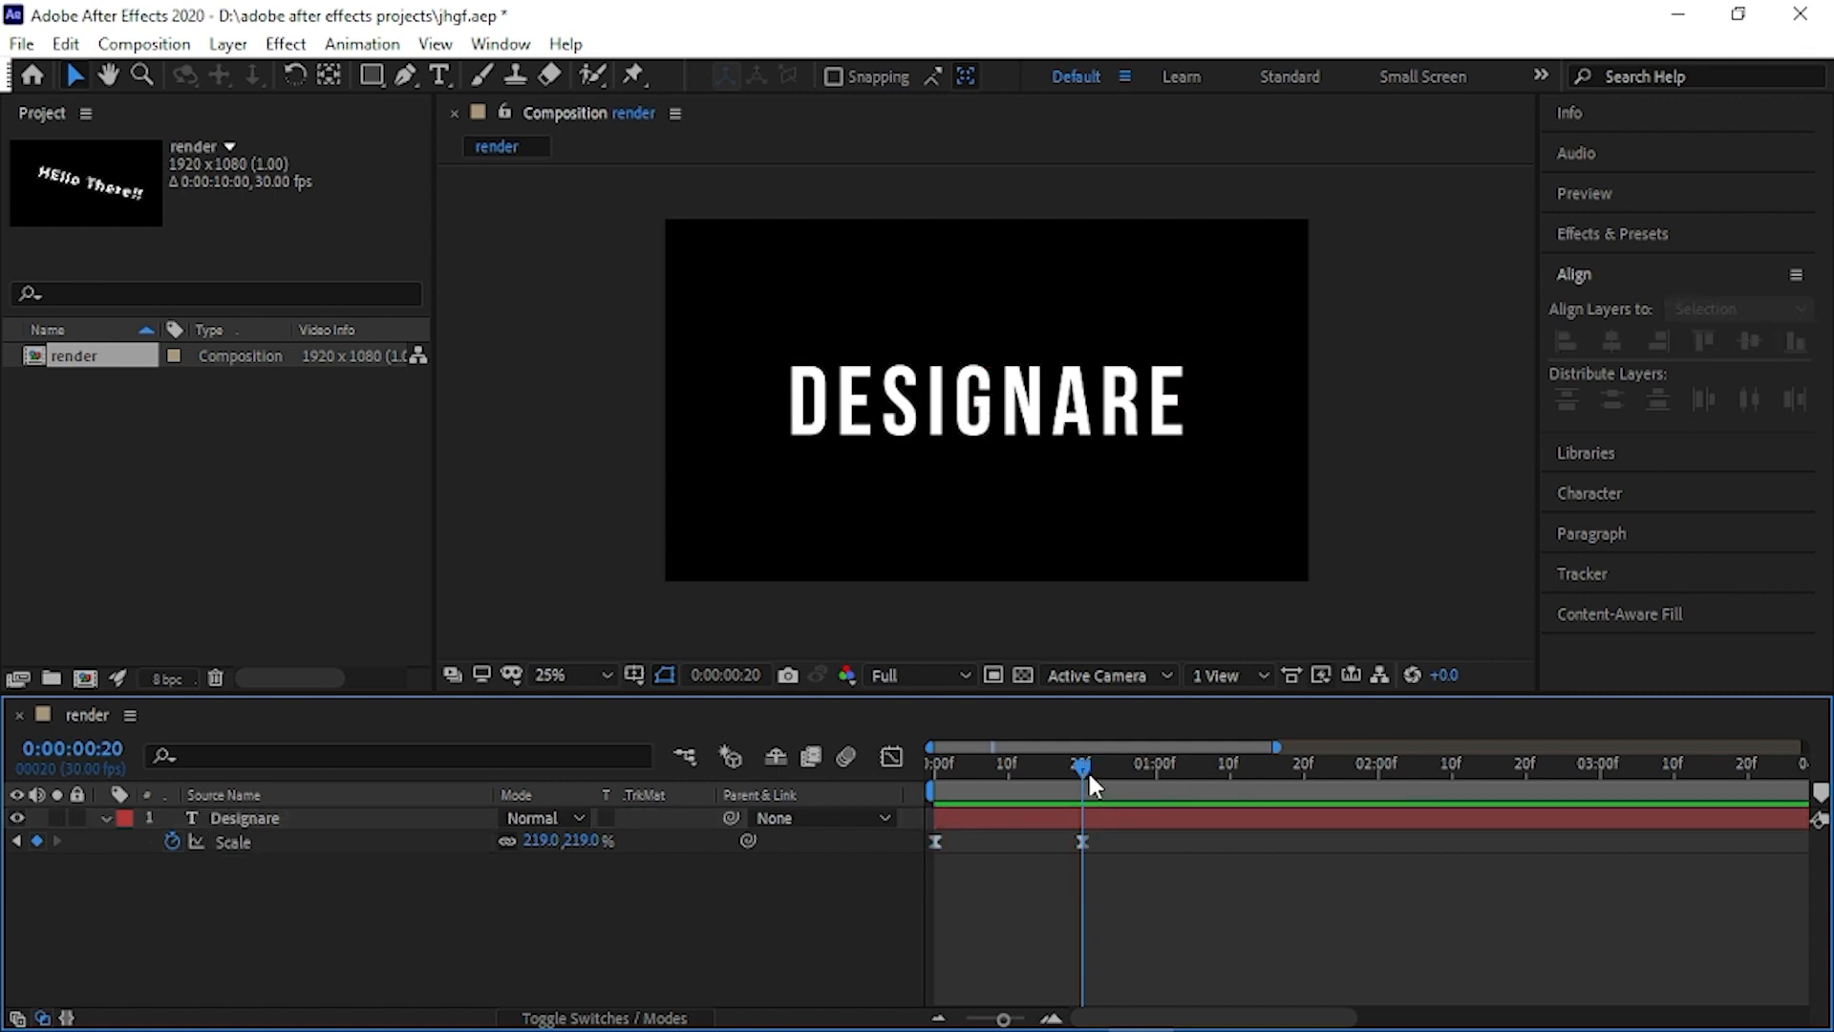
{"action": "left_click_drag", "start_coordinate": [1080, 760], "coordinate": [1158, 760]}
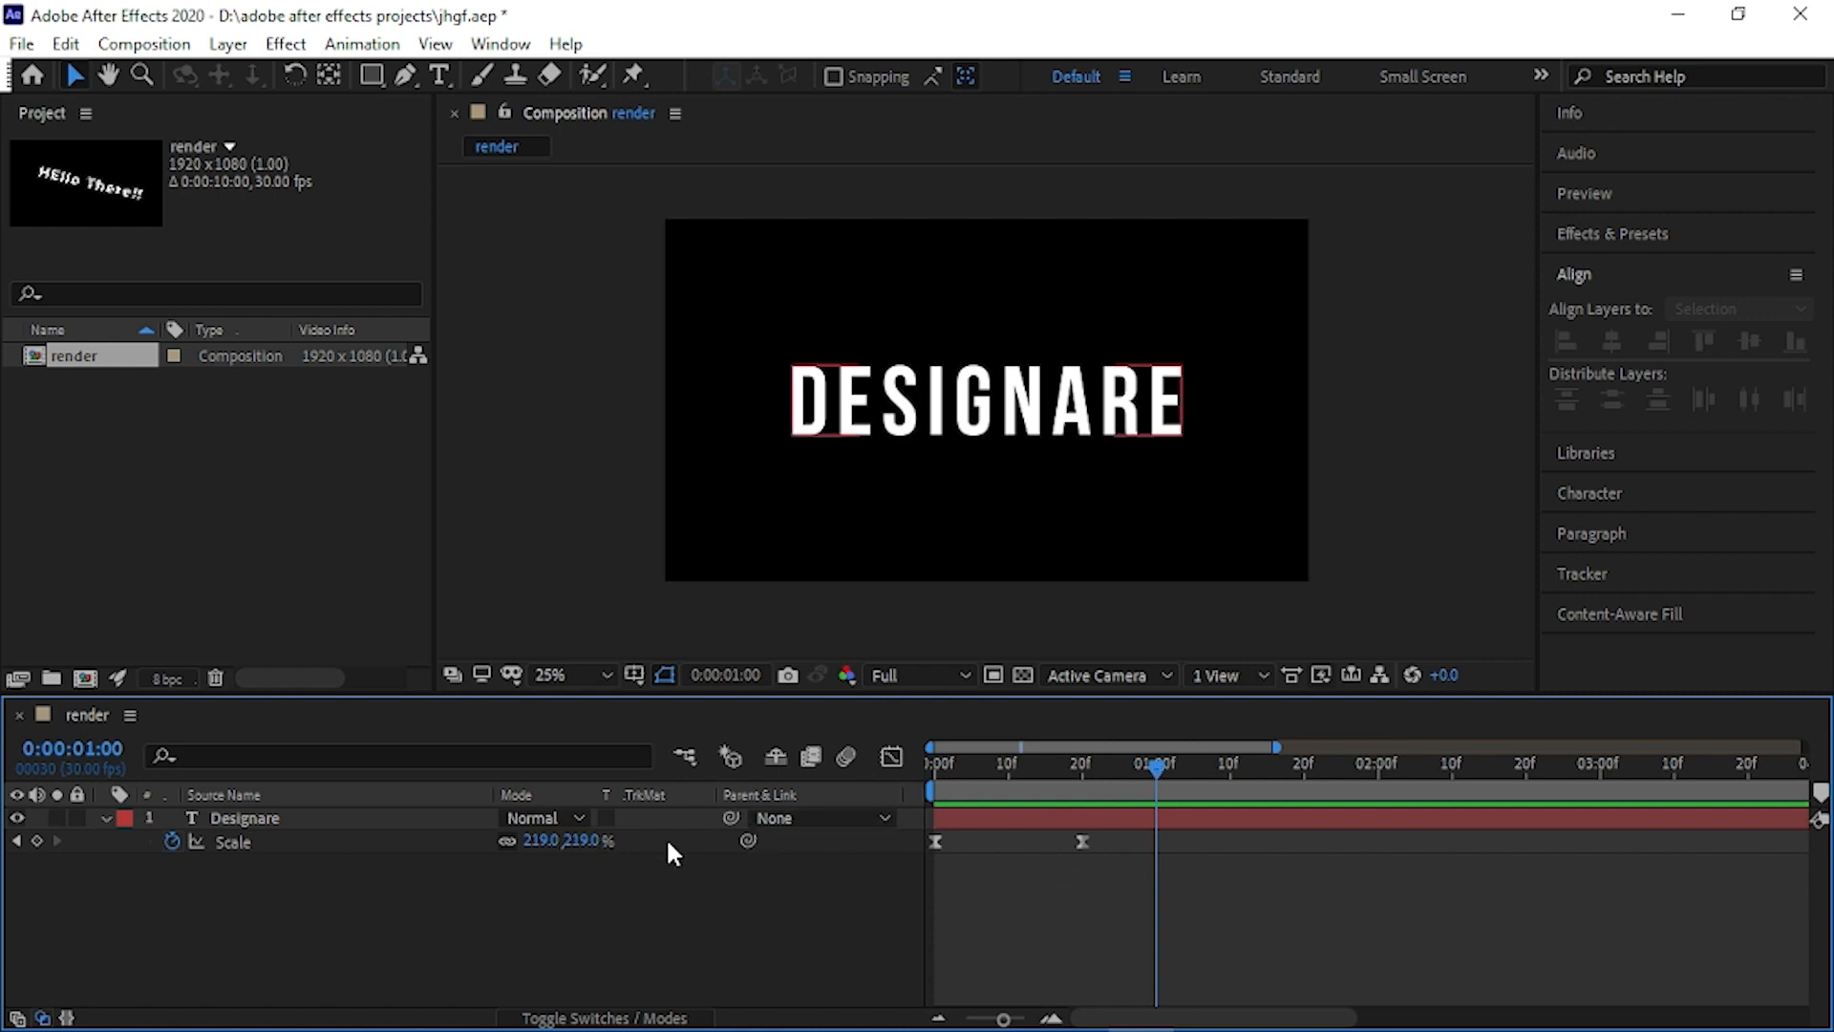
{"action": "left_click_drag", "start_coordinate": [586, 839], "coordinate": [533, 841]}
{"action": "left_click_drag", "start_coordinate": [1154, 765], "coordinate": [970, 760]}
{"action": "key", "text": "space"}
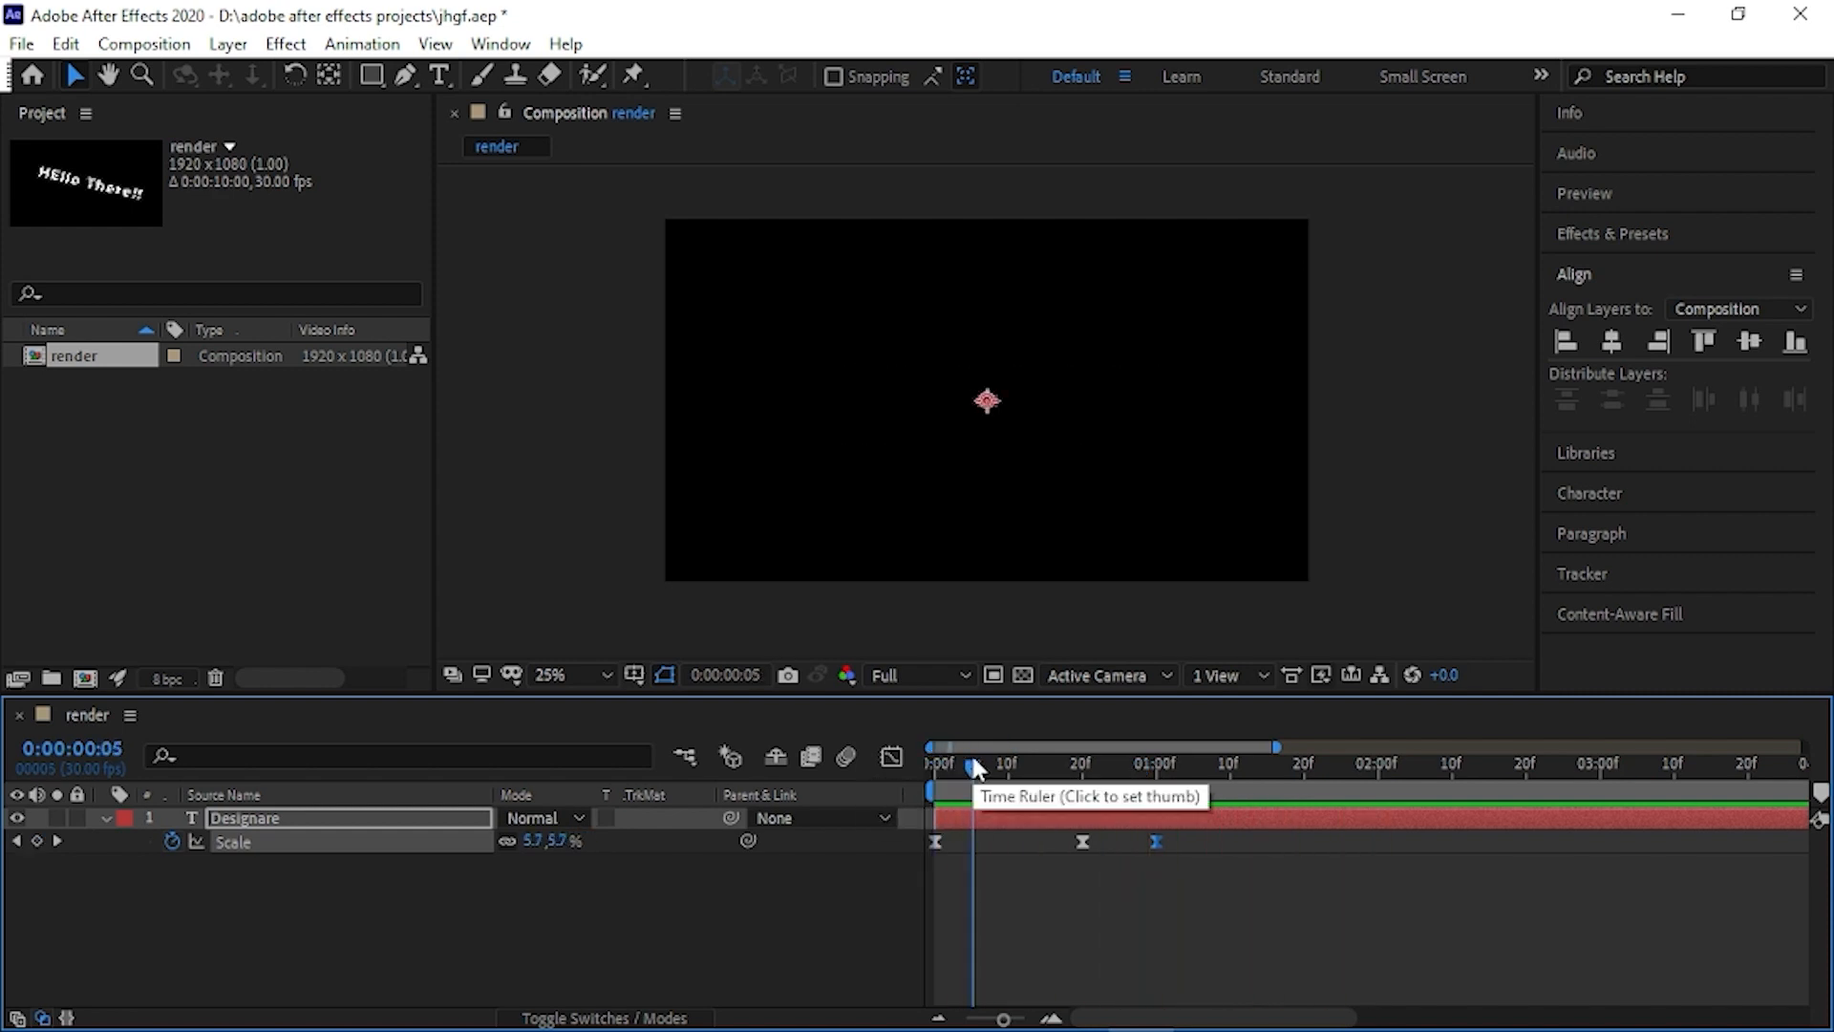
- Show the "Designare" layer's Position property and add a position keyframe at 0:00:02:00
{"action": "left_click_drag", "start_coordinate": [974, 766], "coordinate": [1380, 779]}
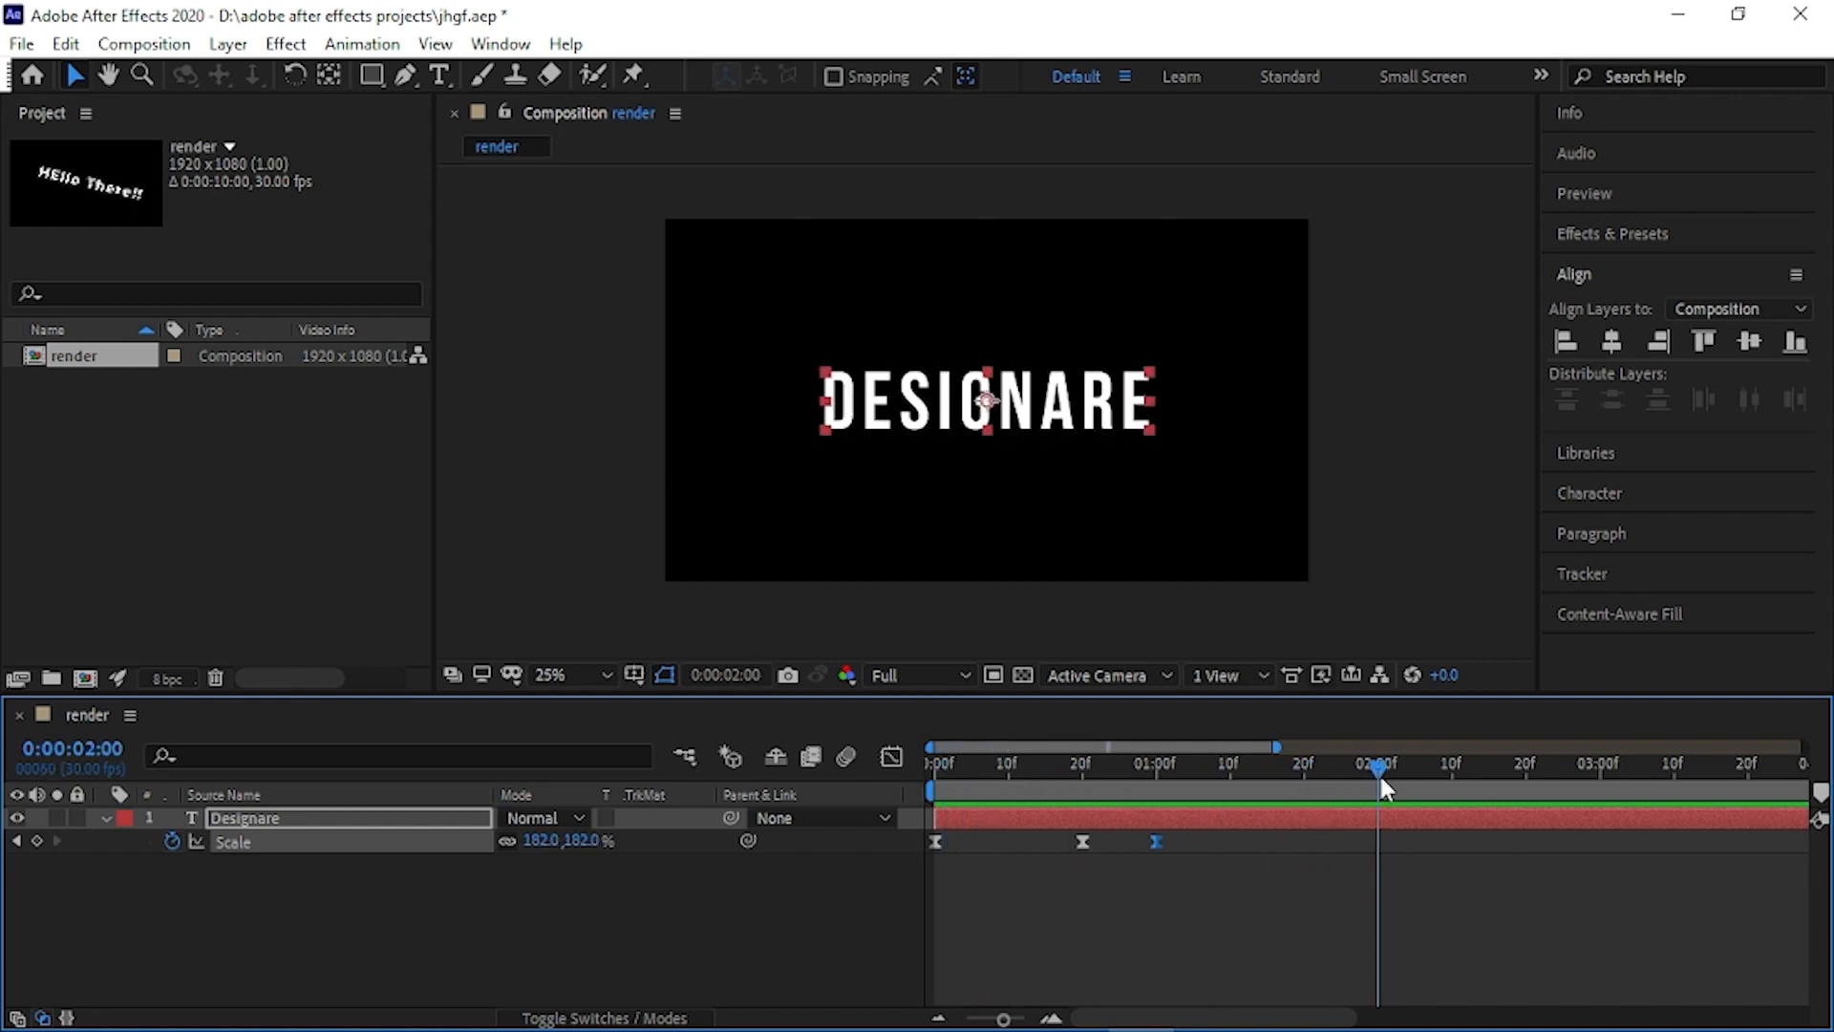
{"action": "left_click_drag", "start_coordinate": [1274, 742], "coordinate": [1554, 745]}
{"action": "mouse_move", "coordinate": [1186, 761]}
{"action": "left_mouse_down"}
{"action": "mouse_move", "coordinate": [1304, 772]}
{"action": "mouse_move", "coordinate": [1186, 776]}
{"action": "left_mouse_up"}
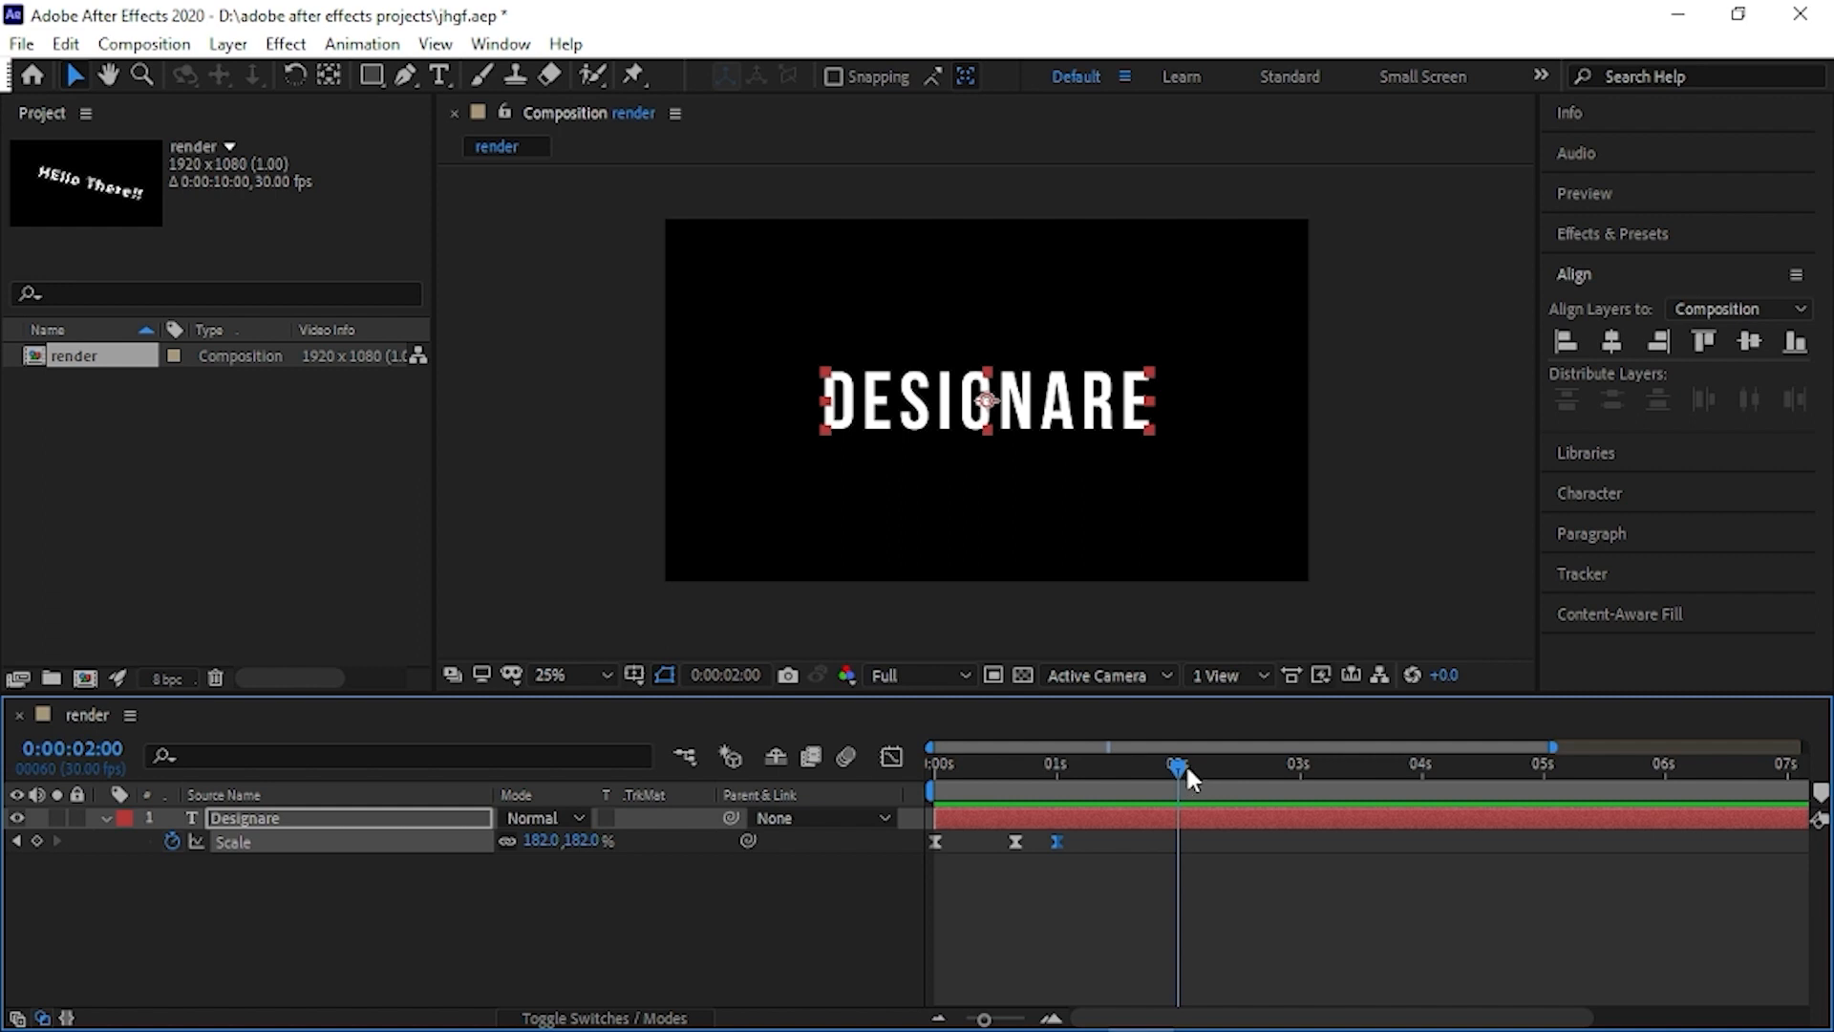
{"action": "left_click", "coordinate": [354, 817]}
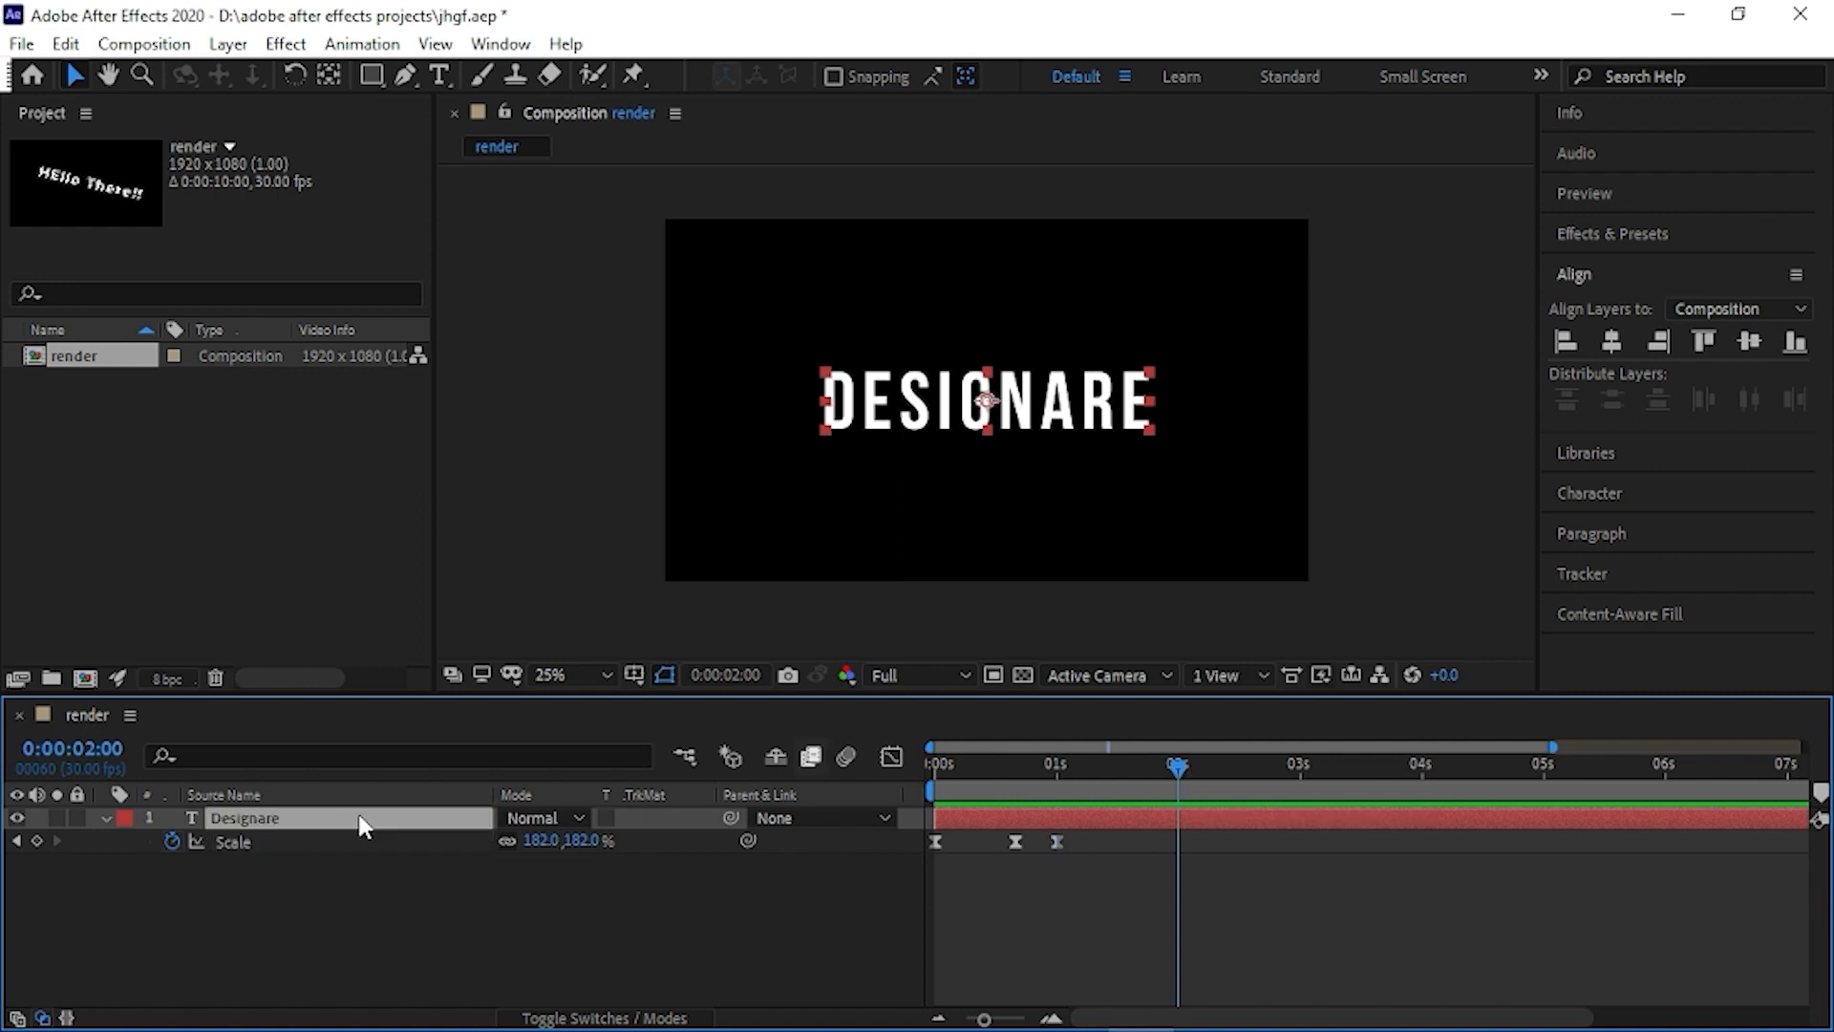
{"action": "key", "text": "p"}
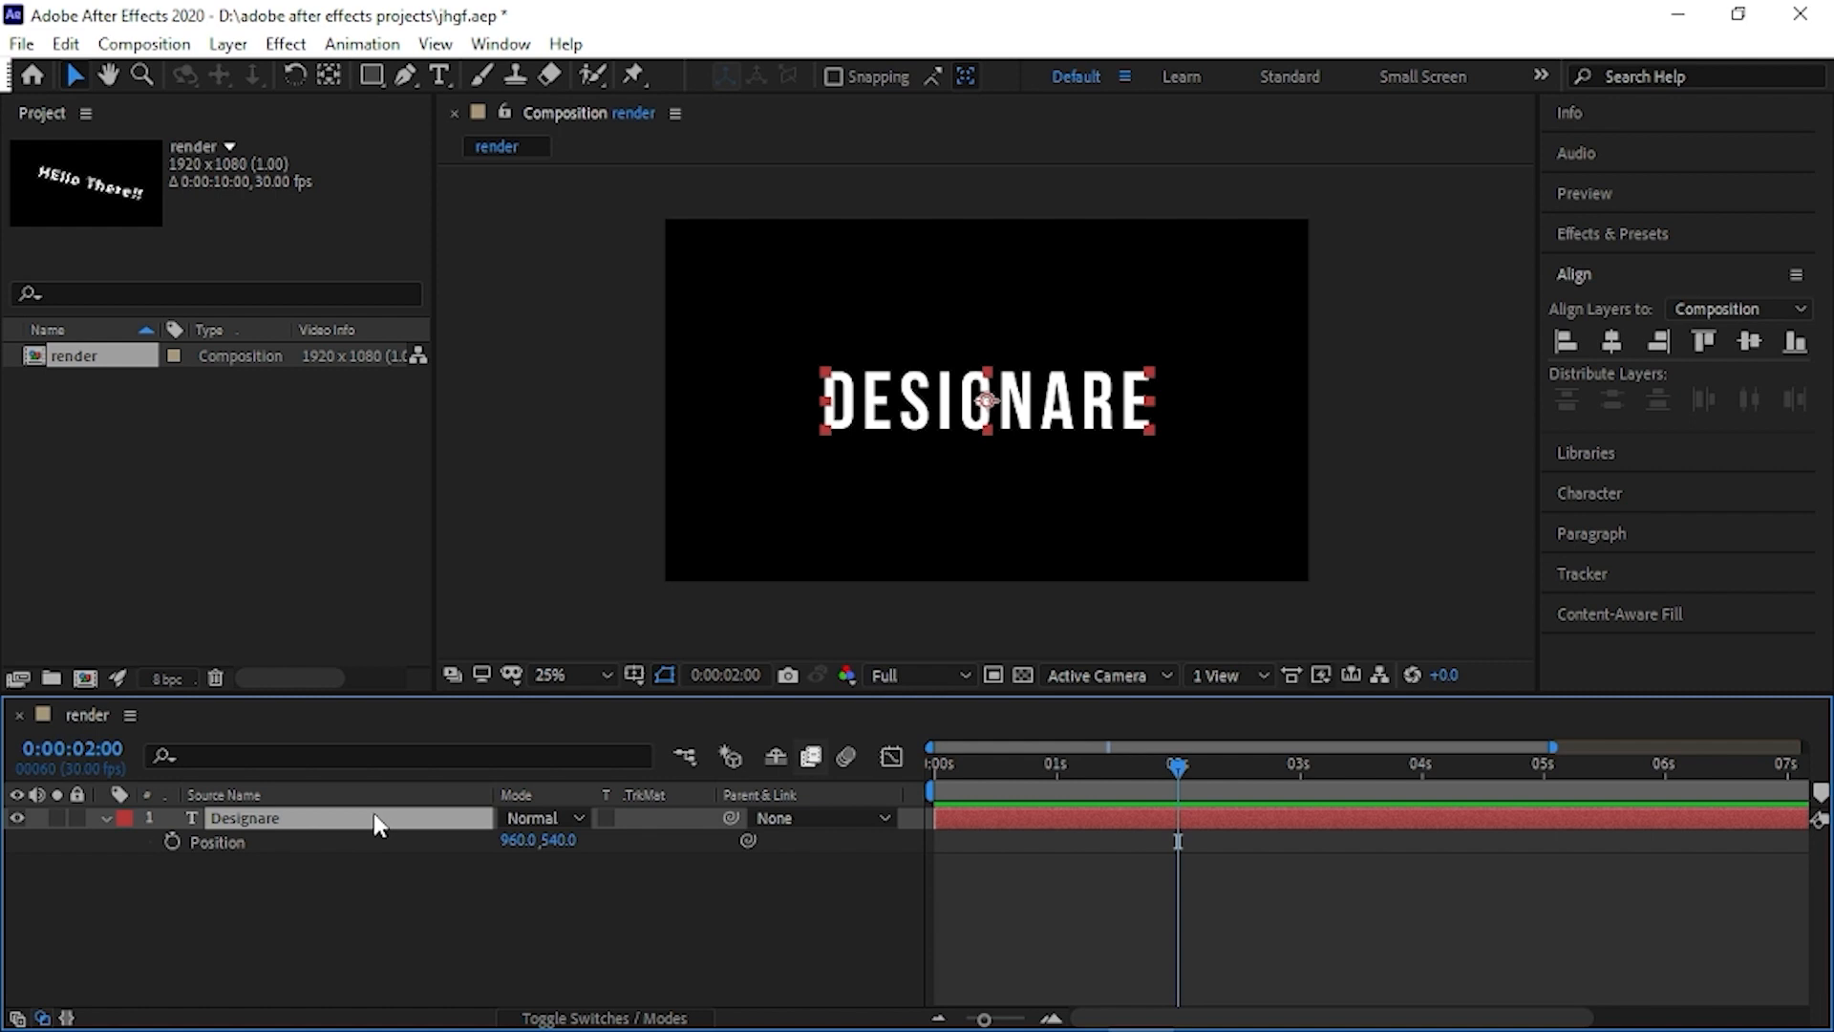
{"action": "left_click", "coordinate": [178, 846]}
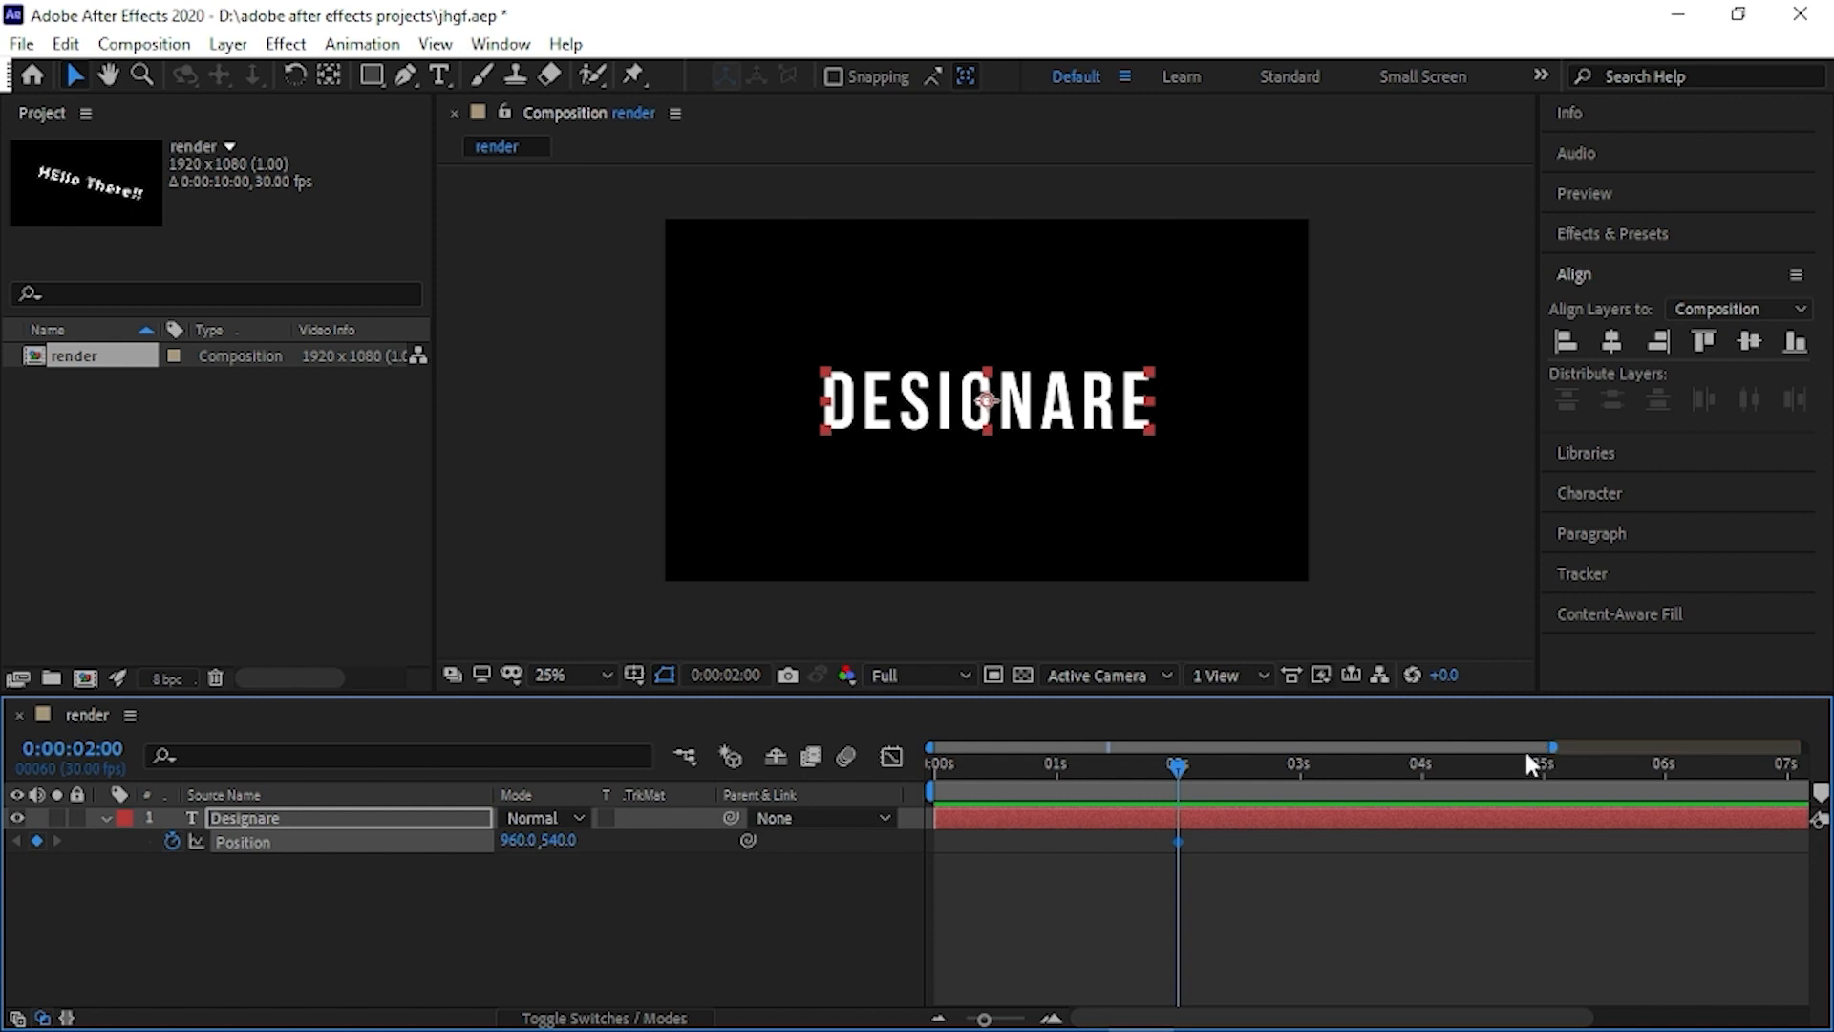
- Set the layer's vertical position to 1230 at 0:00:02:10 and check the position keyframes' speed graph
{"action": "left_click_drag", "start_coordinate": [1549, 744], "coordinate": [1419, 765]}
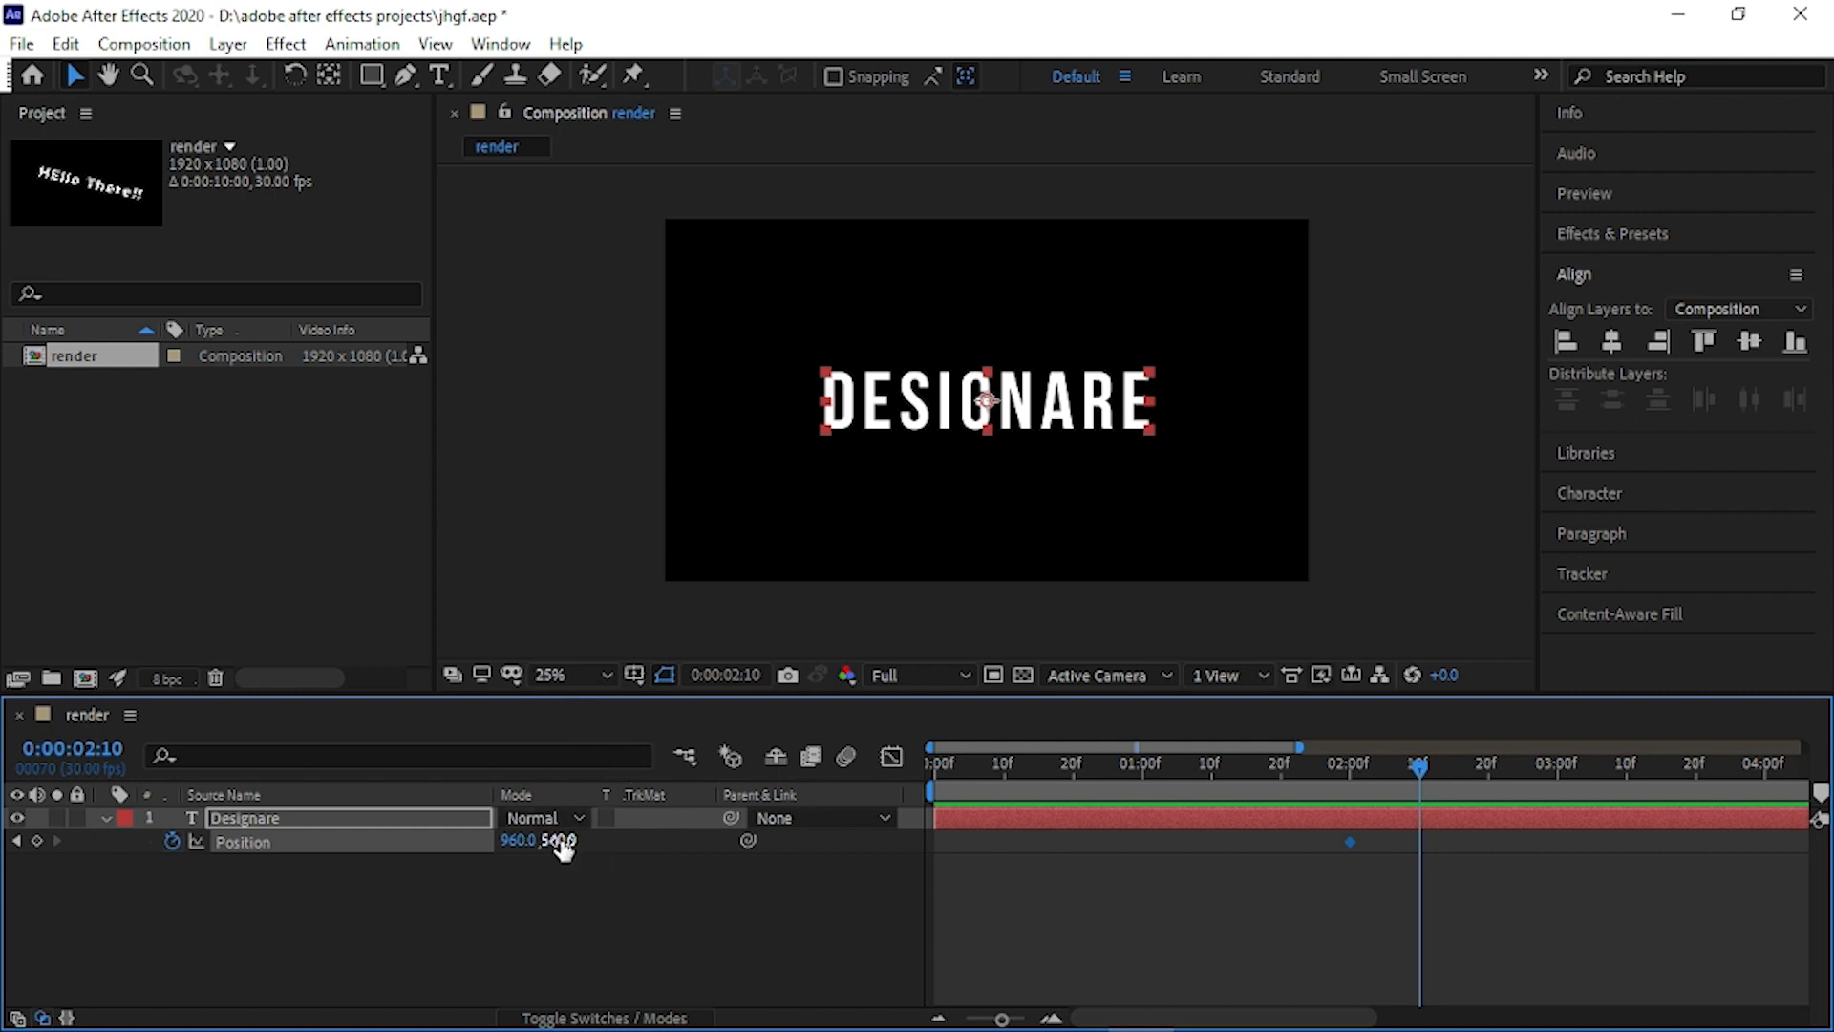
{"action": "left_click_drag", "start_coordinate": [564, 846], "coordinate": [1287, 844]}
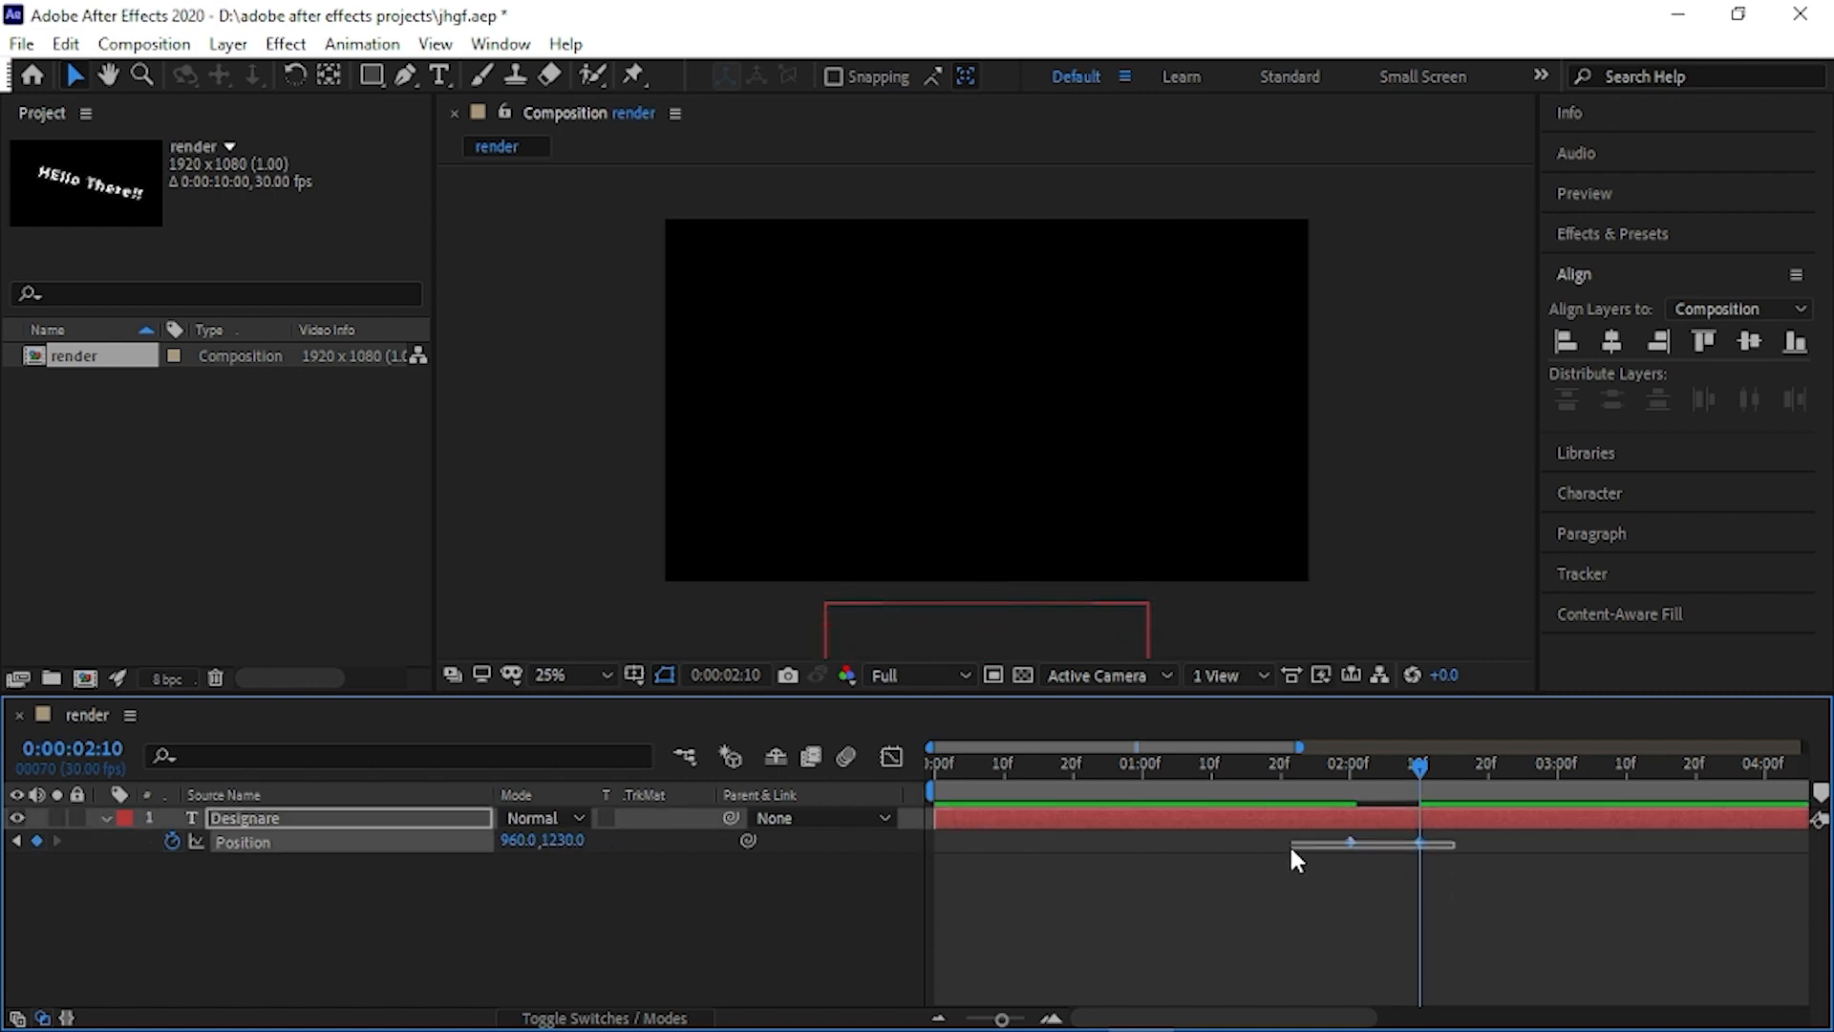
{"action": "left_click", "coordinate": [891, 757]}
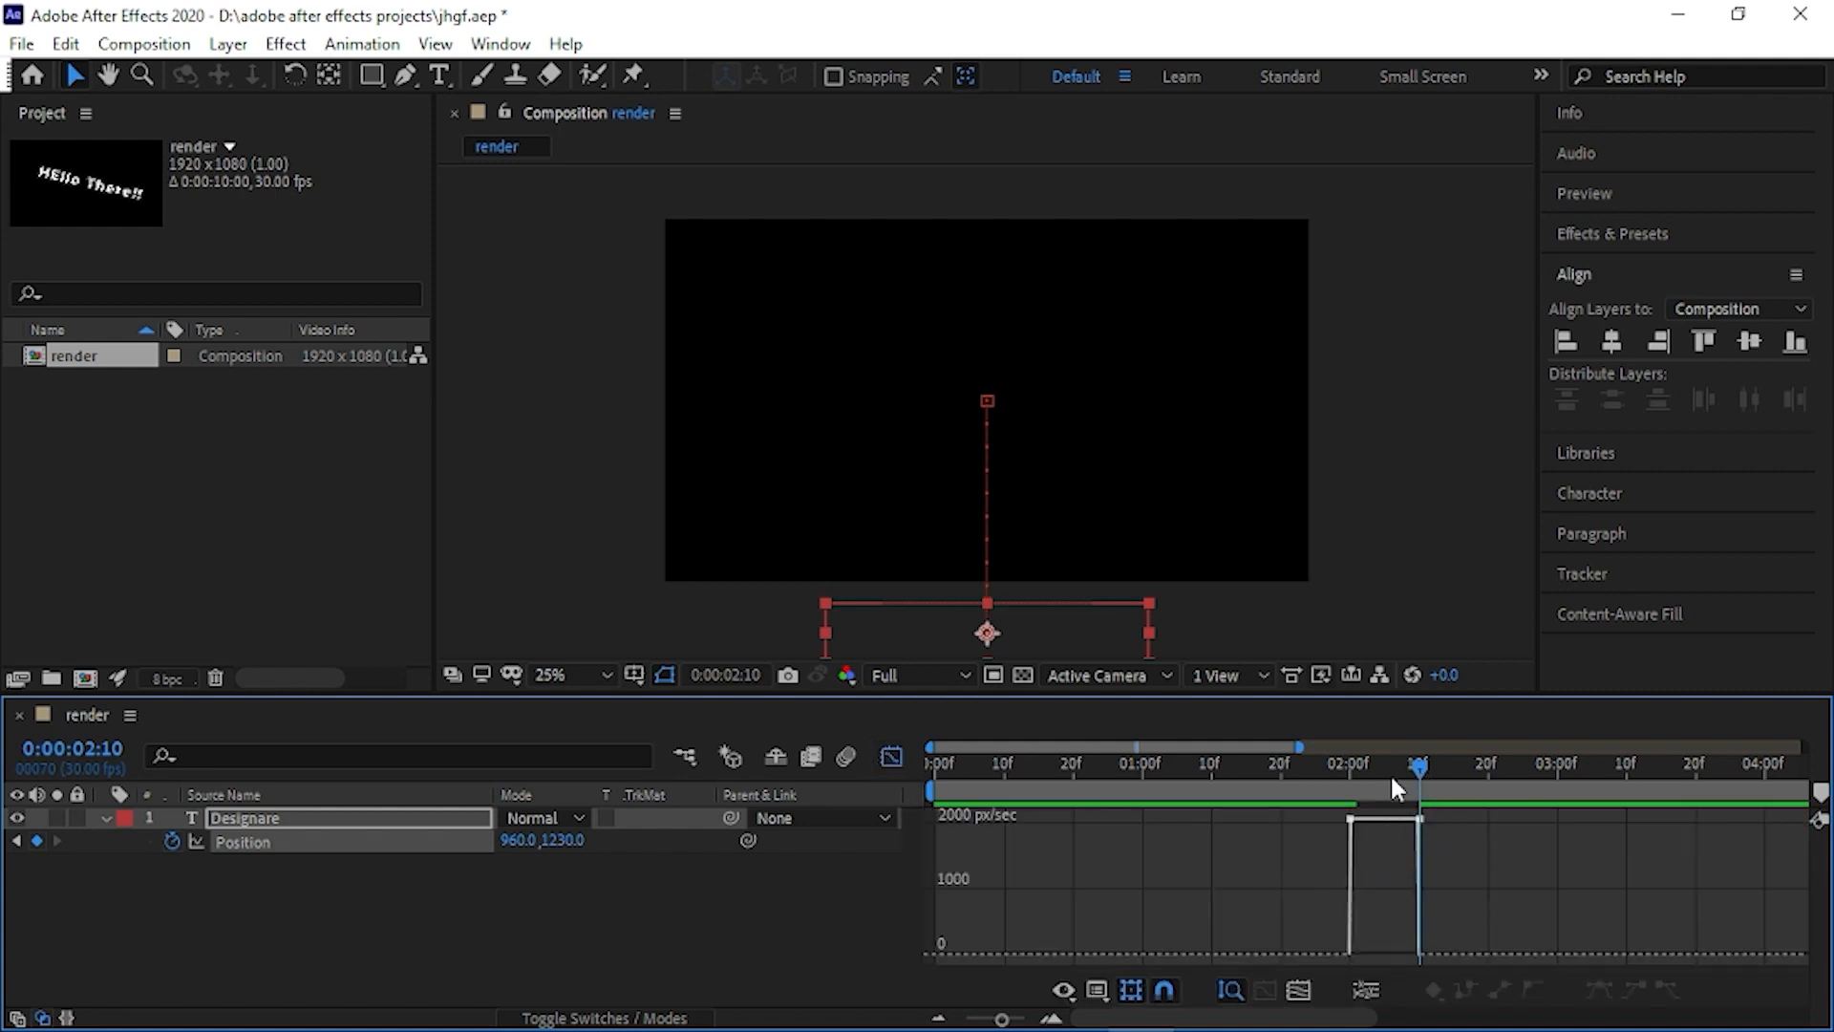
{"action": "left_click", "coordinate": [891, 757]}
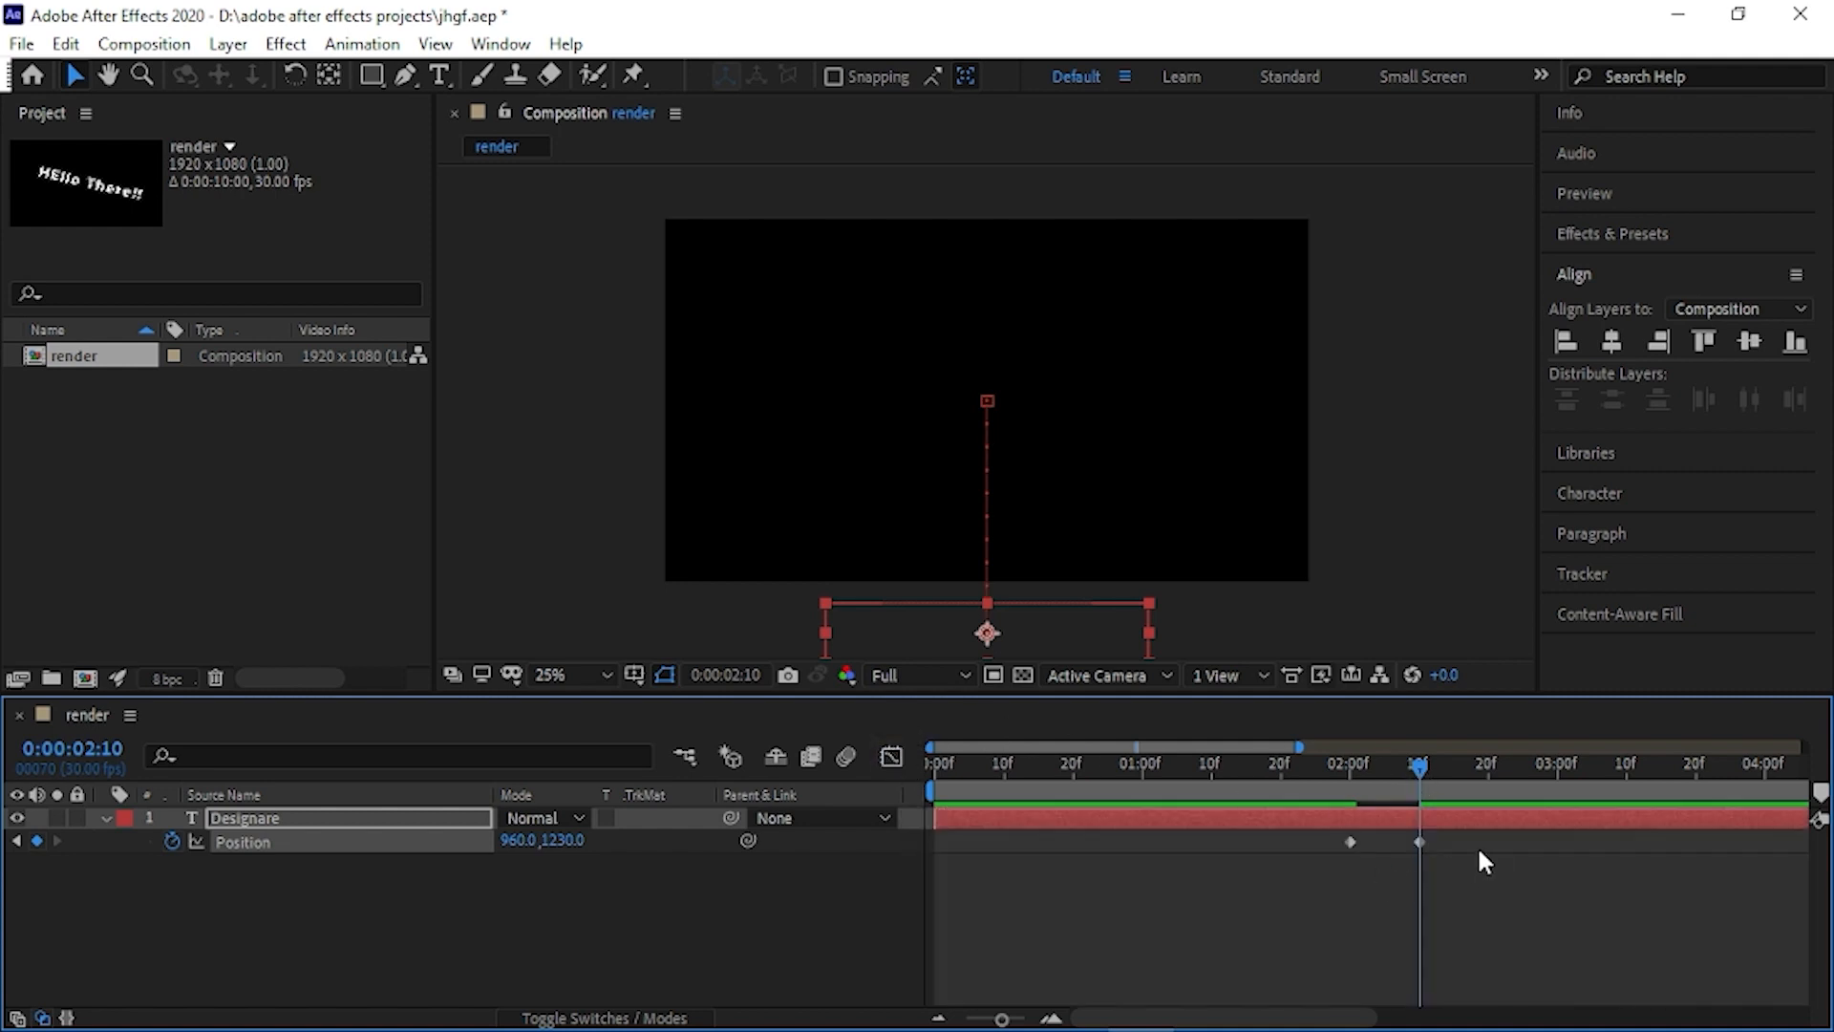
- Apply Easy Ease to both position keyframes of the "Designare" layer
{"action": "left_click_drag", "start_coordinate": [1478, 850], "coordinate": [1294, 834]}
{"action": "key", "text": "F9"}
{"action": "left_click_drag", "start_coordinate": [1429, 788], "coordinate": [1389, 783]}
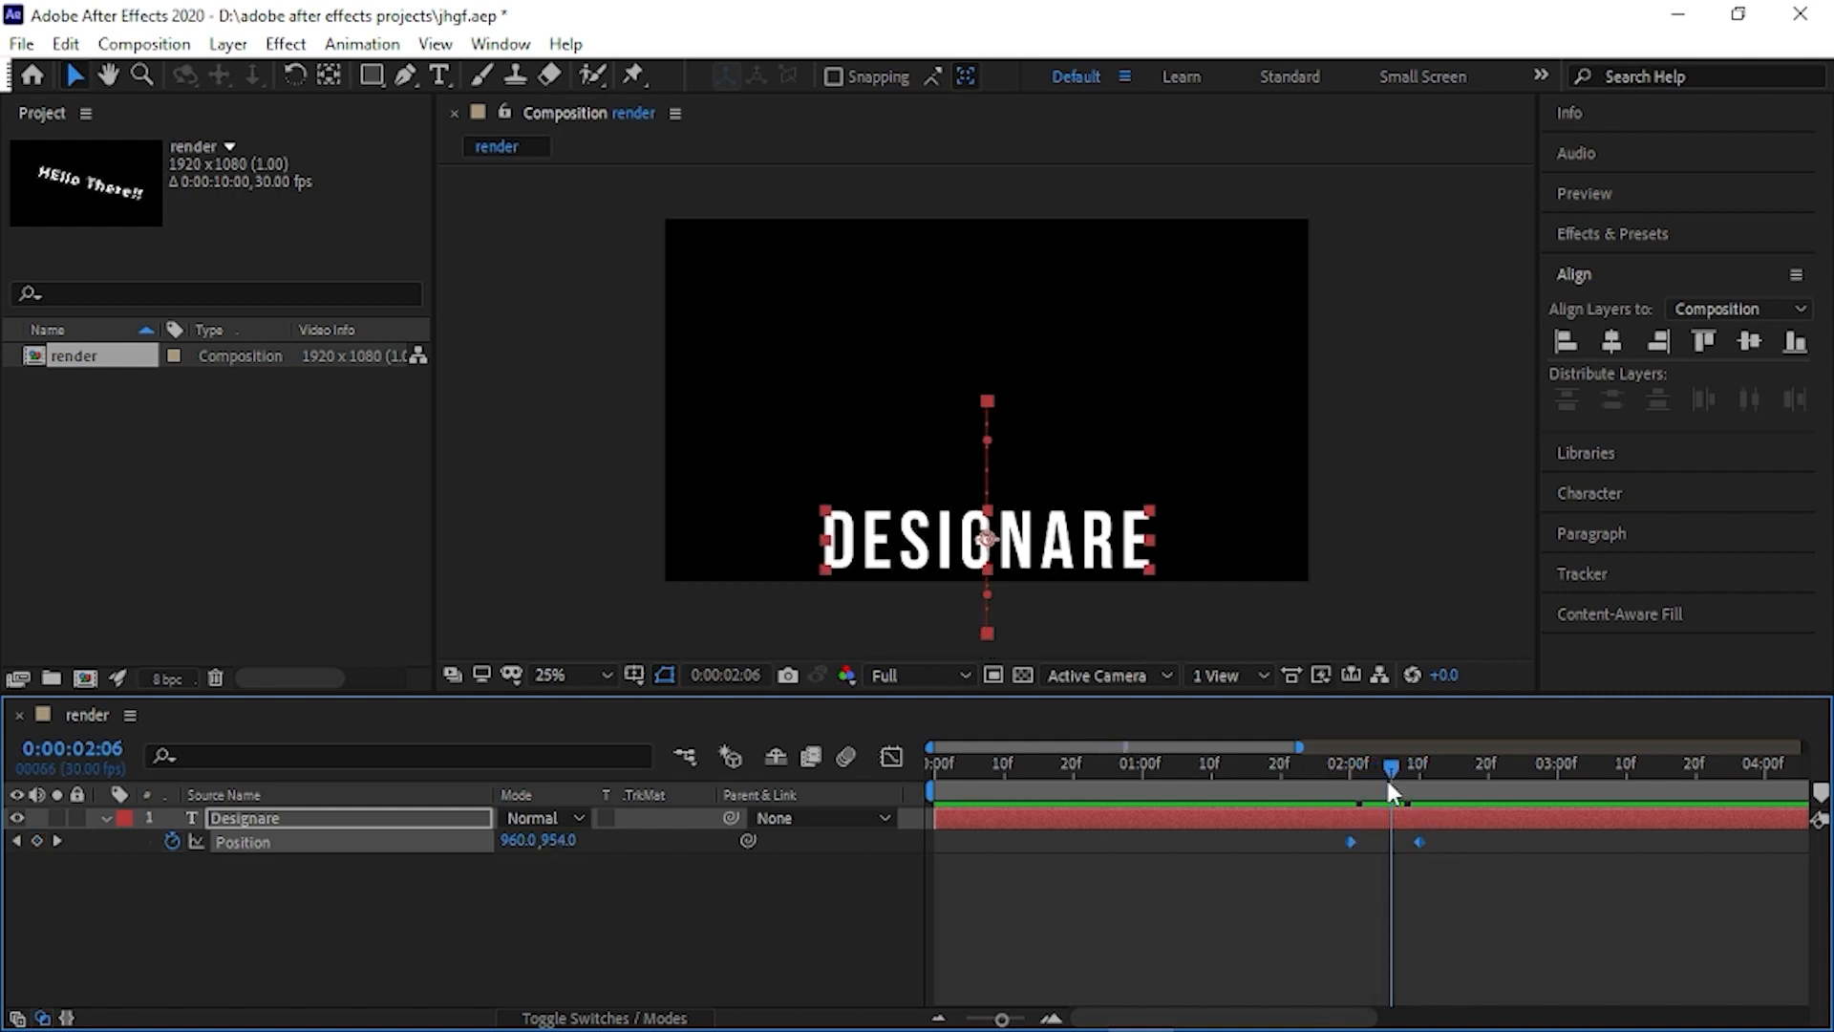
{"action": "right_click", "coordinate": [1420, 837]}
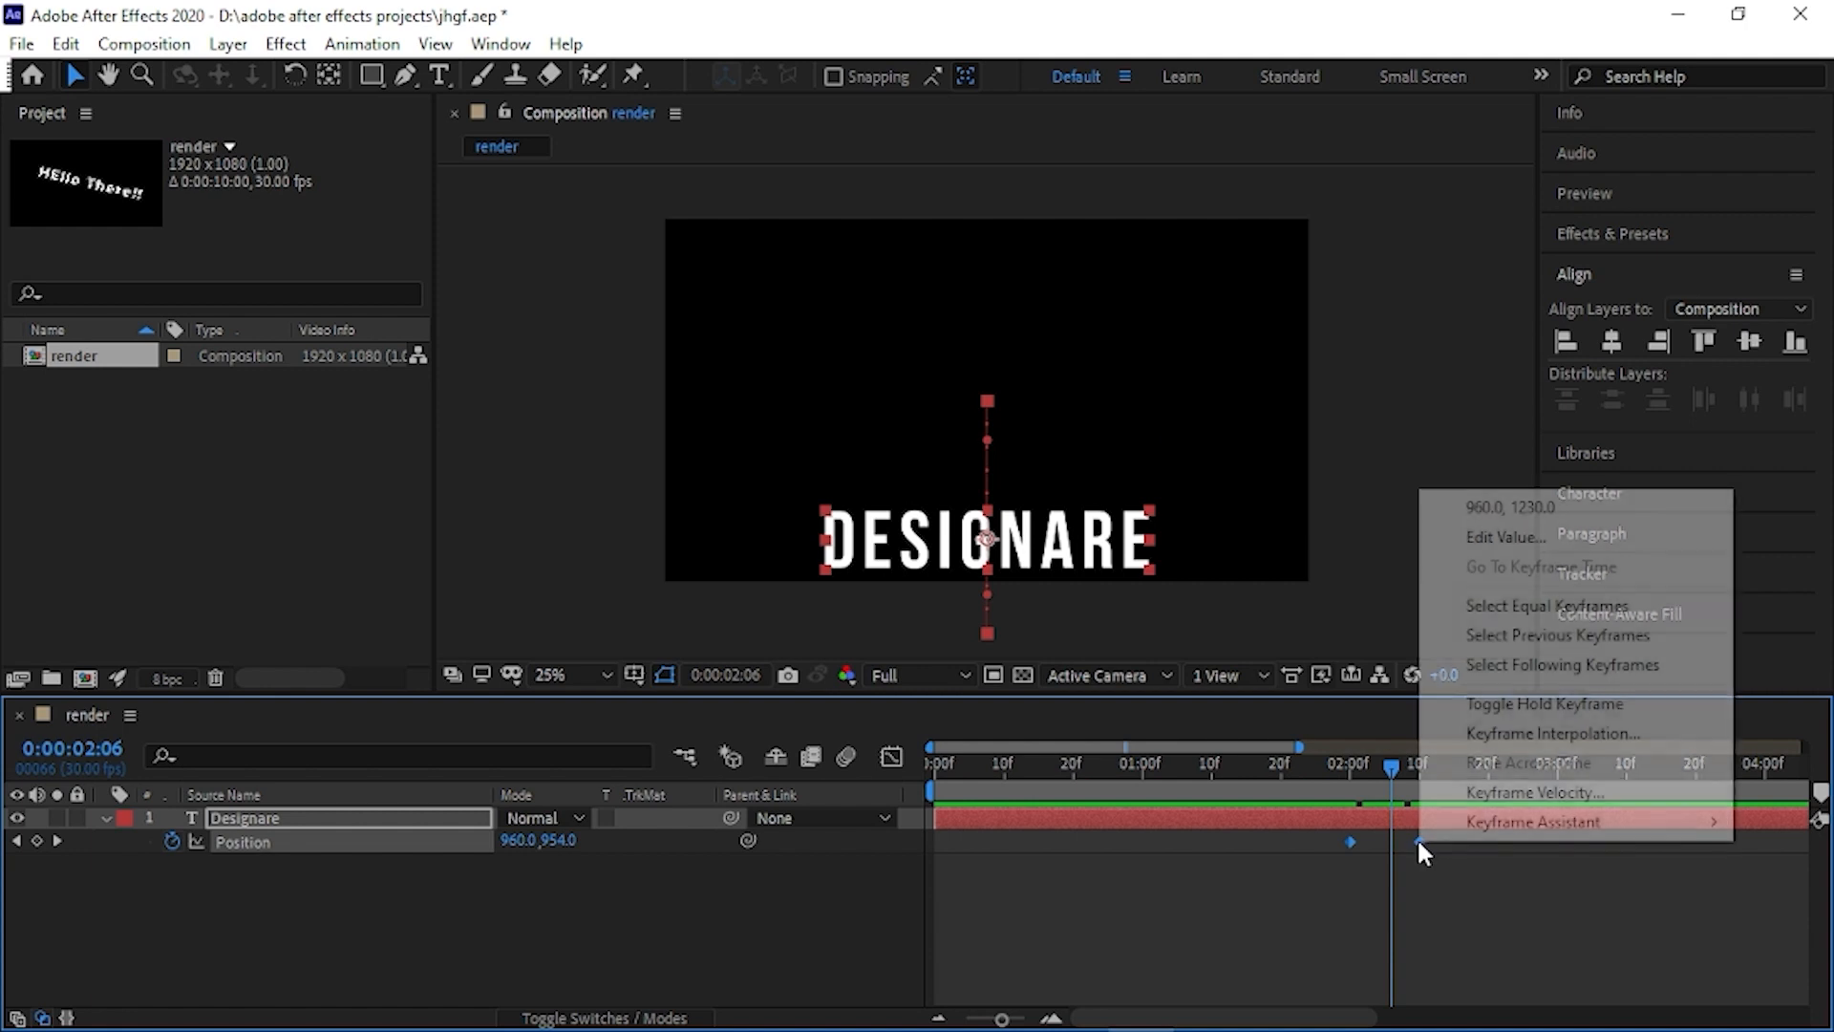
{"action": "mouse_move", "coordinate": [1453, 840]}
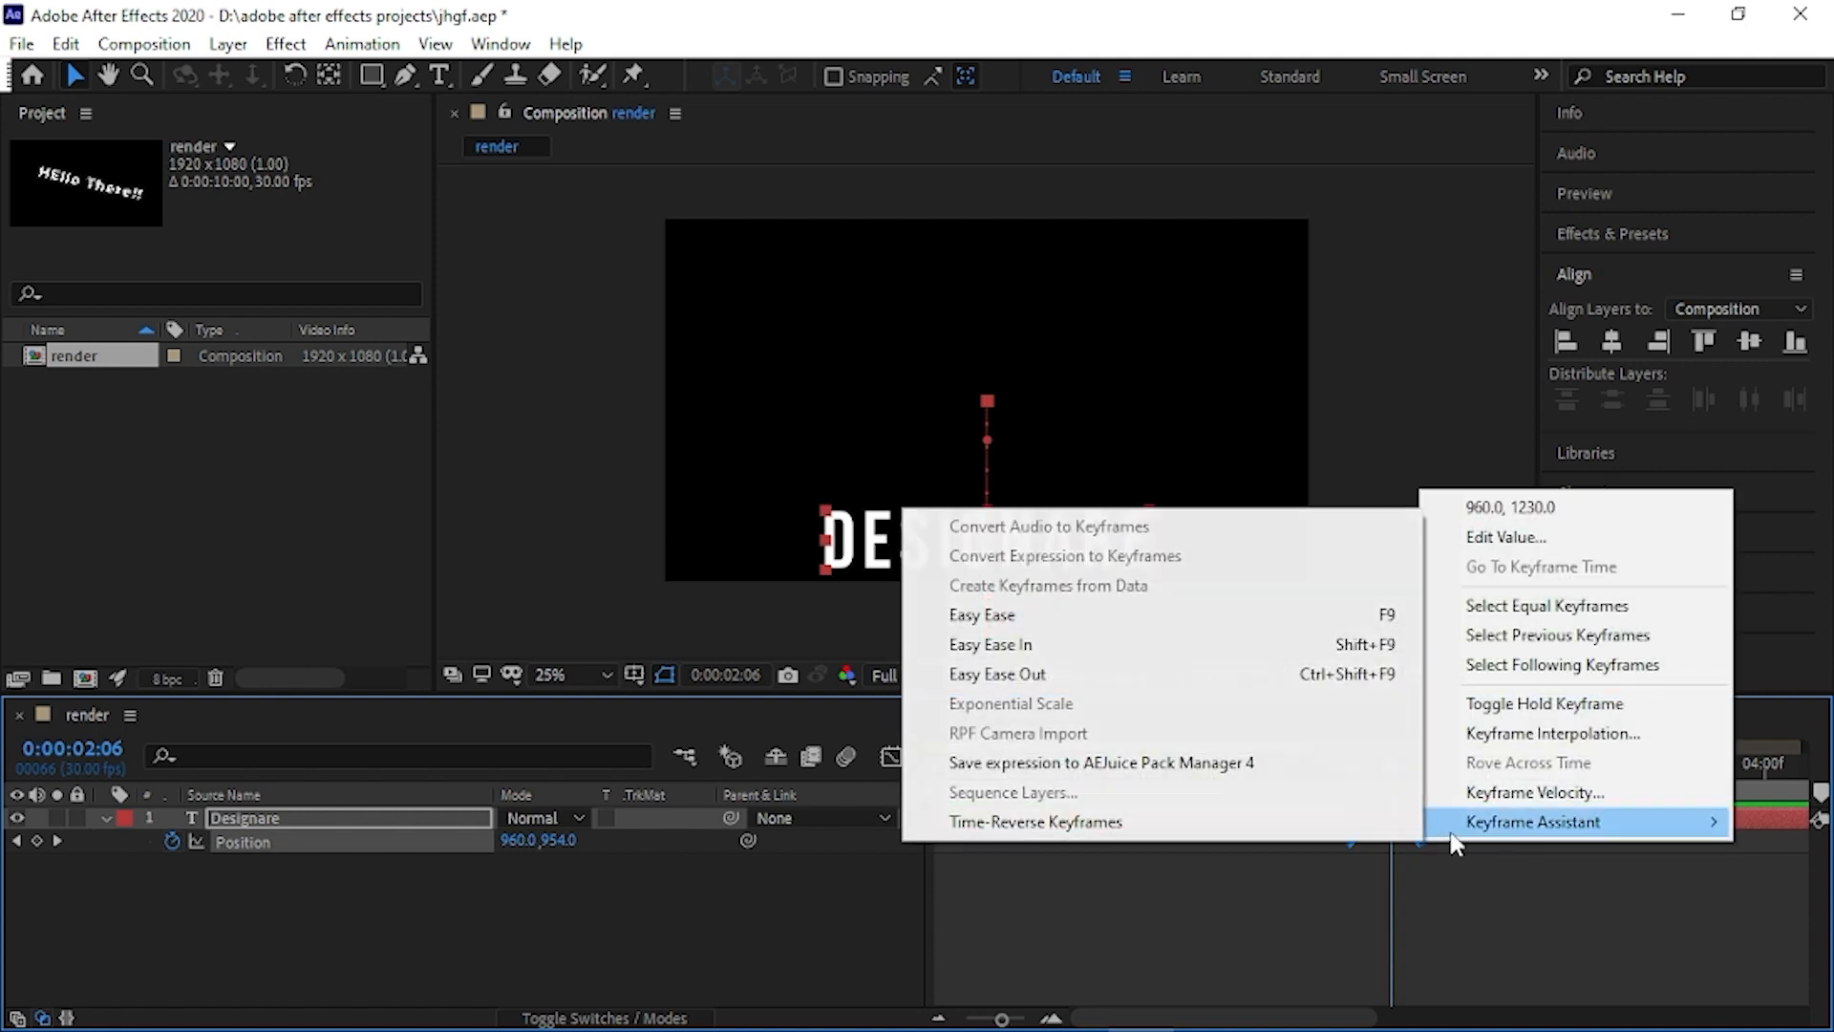
{"action": "left_click", "coordinate": [959, 612]}
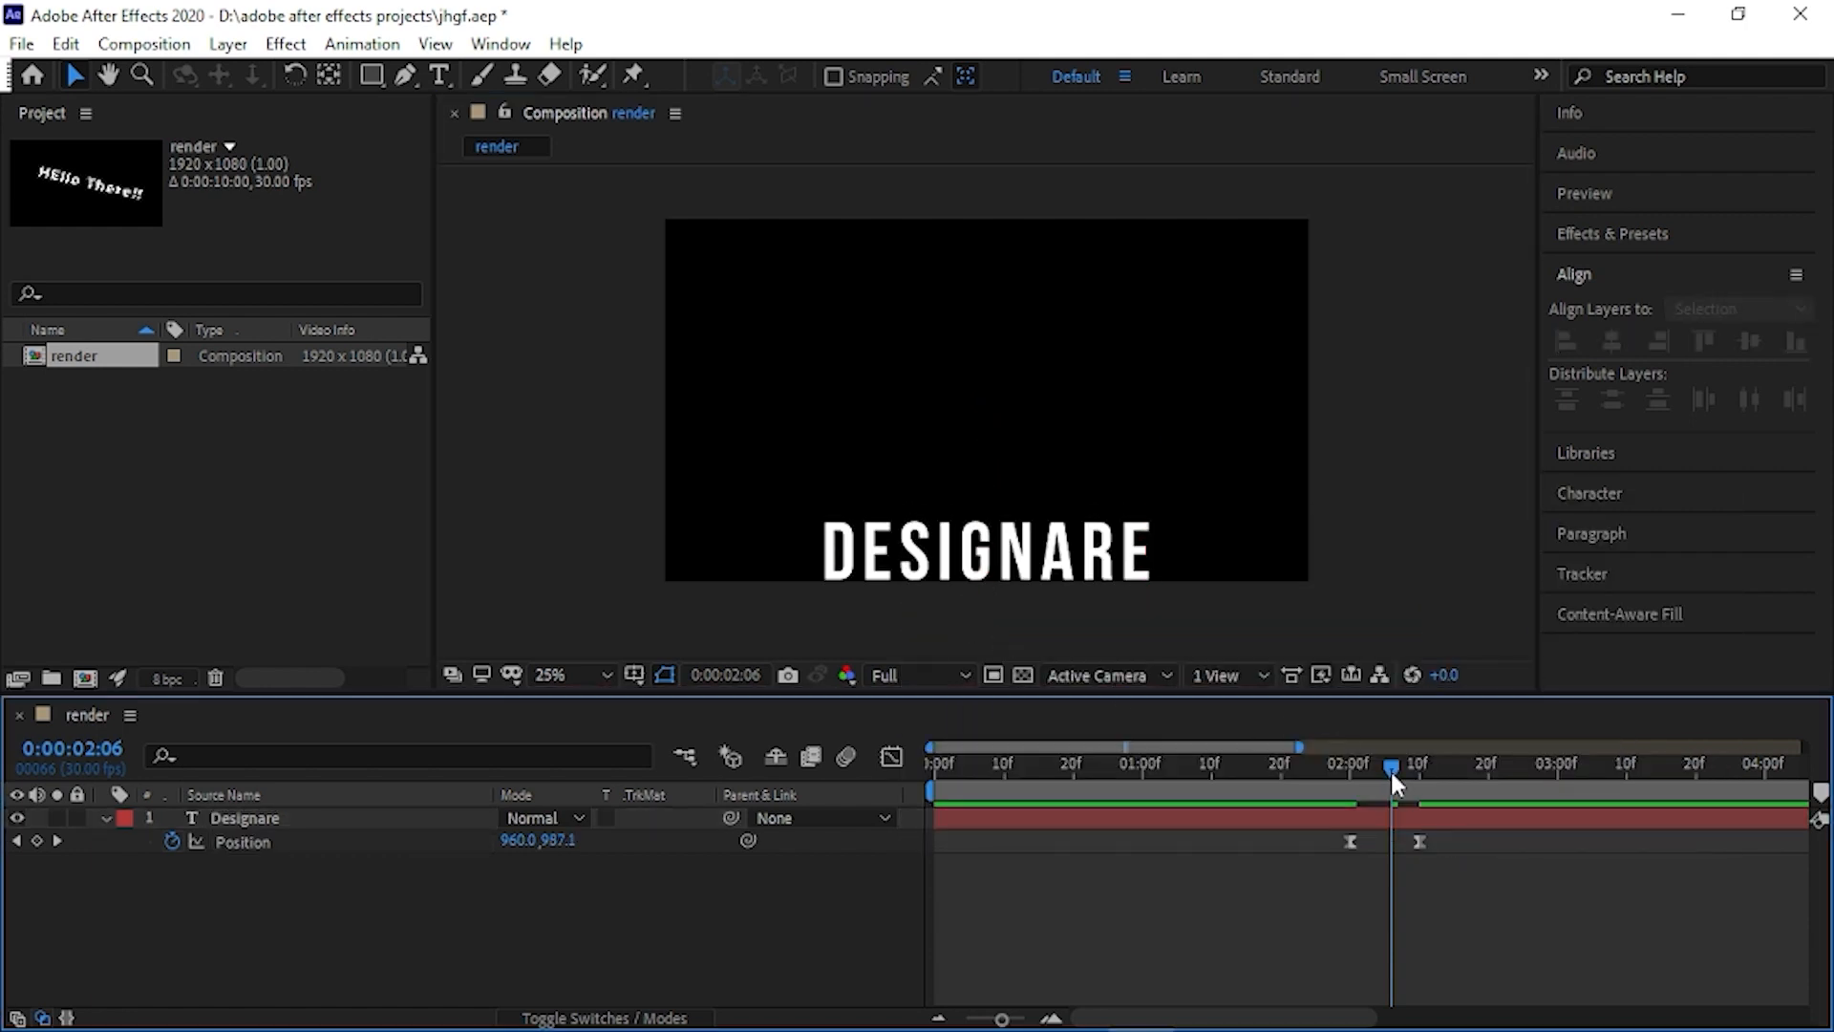
- Lengthen both position keyframes' speed handles so the curve peaks sharply midway, and preview the animation from the start
{"action": "left_click_drag", "start_coordinate": [1391, 770], "coordinate": [1343, 770]}
{"action": "left_click_drag", "start_coordinate": [1441, 846], "coordinate": [1284, 833]}
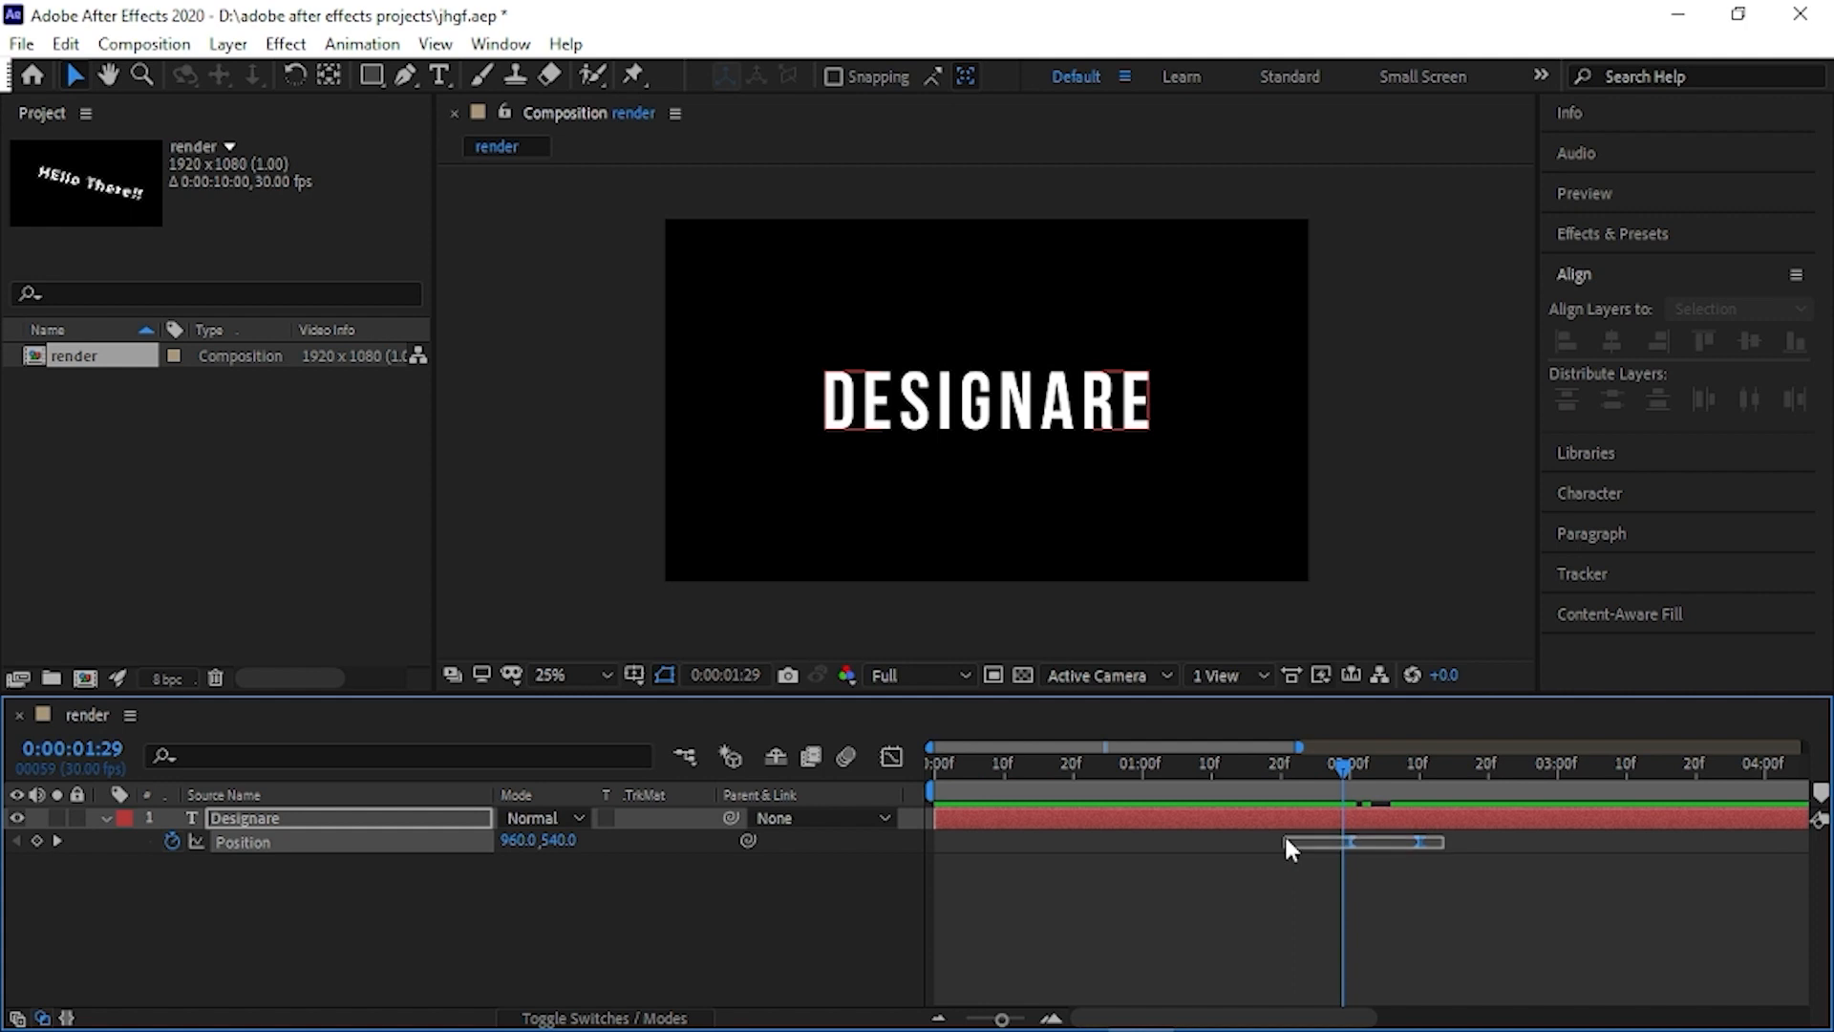
{"action": "left_click", "coordinate": [896, 755]}
{"action": "left_click_drag", "start_coordinate": [1528, 817], "coordinate": [1384, 951]}
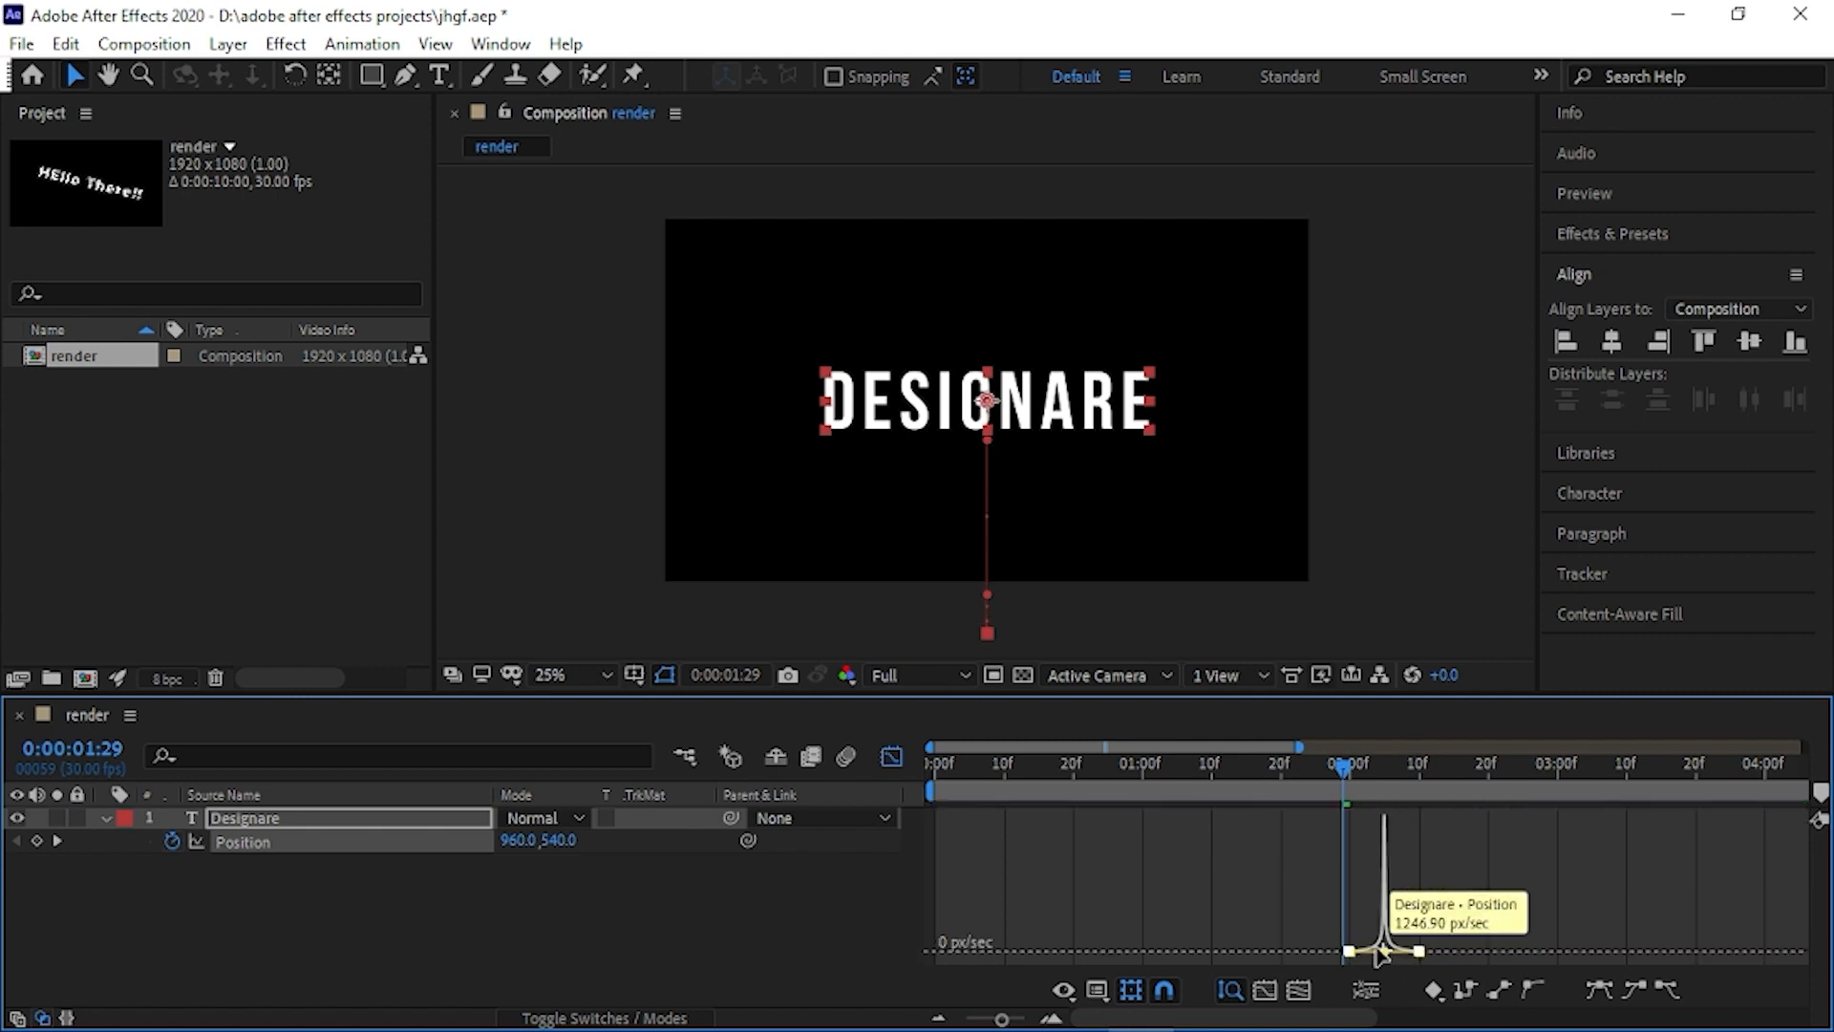
{"action": "left_click", "coordinate": [889, 759]}
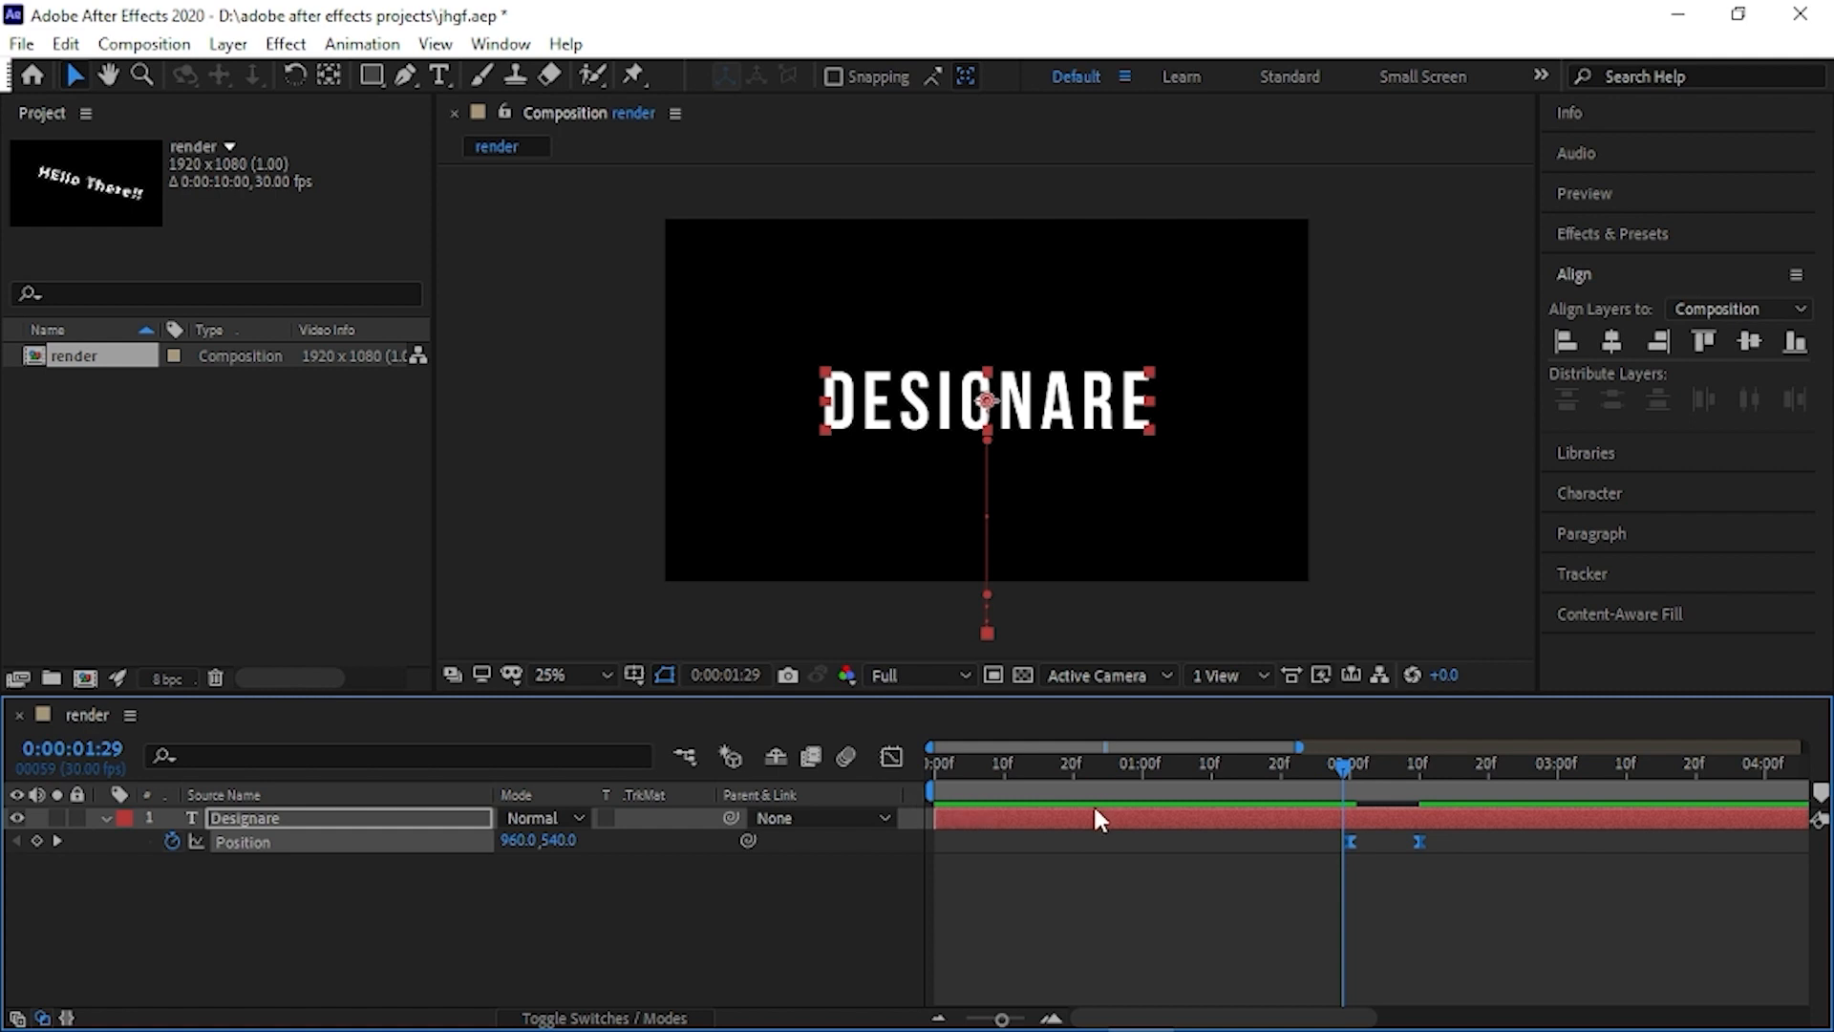
{"action": "left_click_drag", "start_coordinate": [1330, 770], "coordinate": [873, 743]}
{"action": "key", "text": "space"}
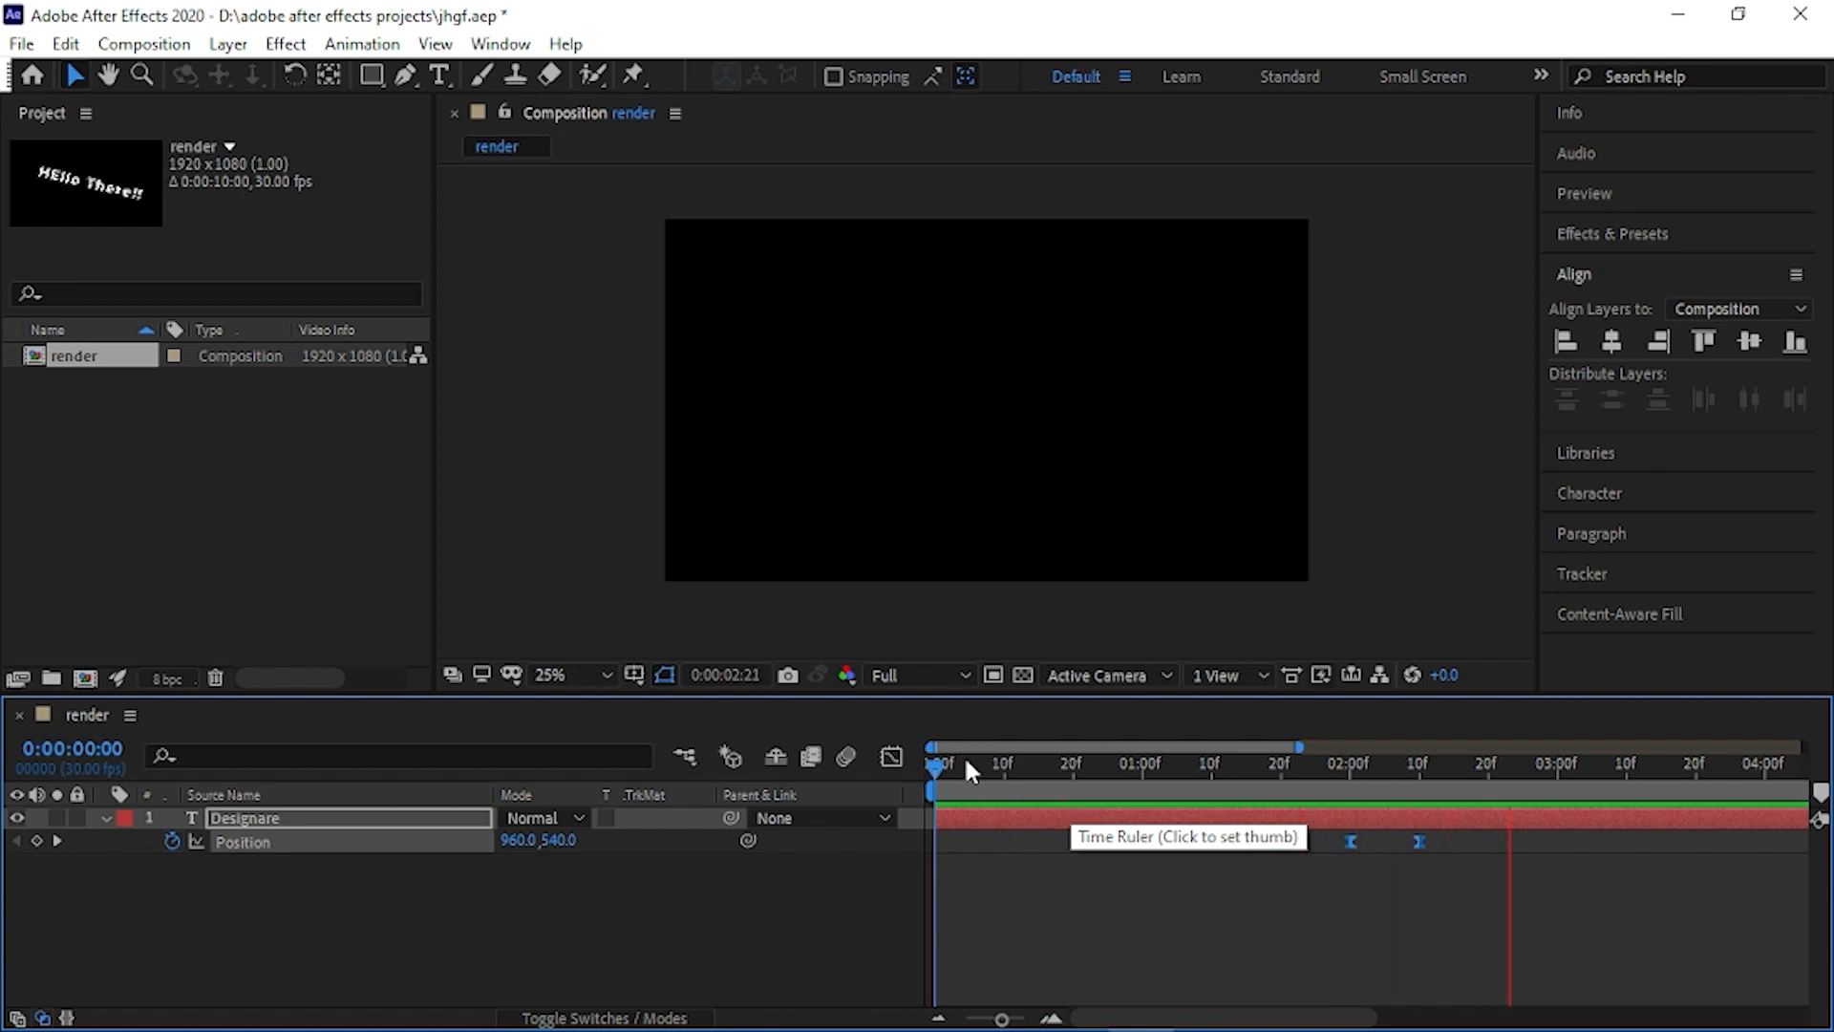
- Enable motion blur for the composition and the "Designare" layer, then preview the animation and inspect the blur at 0:00:02:05
{"action": "left_click_drag", "start_coordinate": [965, 754], "coordinate": [1254, 755]}
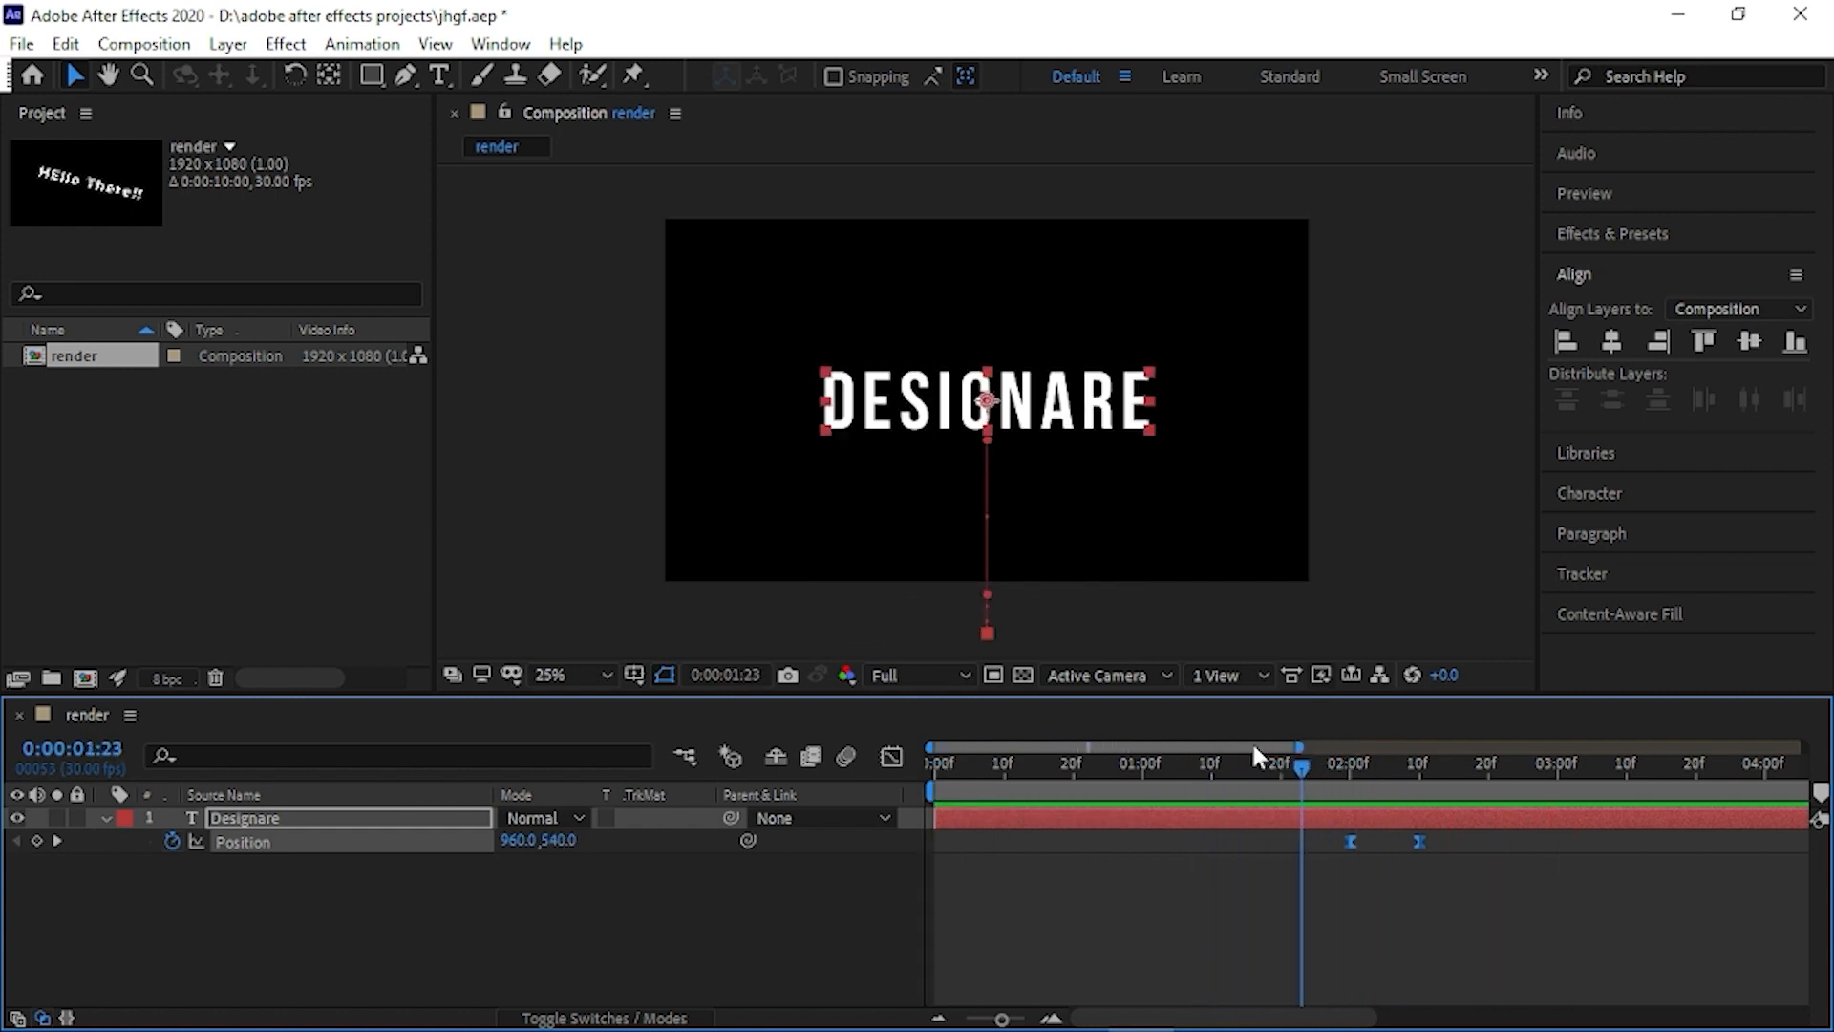
{"action": "left_click", "coordinate": [635, 1015]}
{"action": "left_click", "coordinate": [608, 818]}
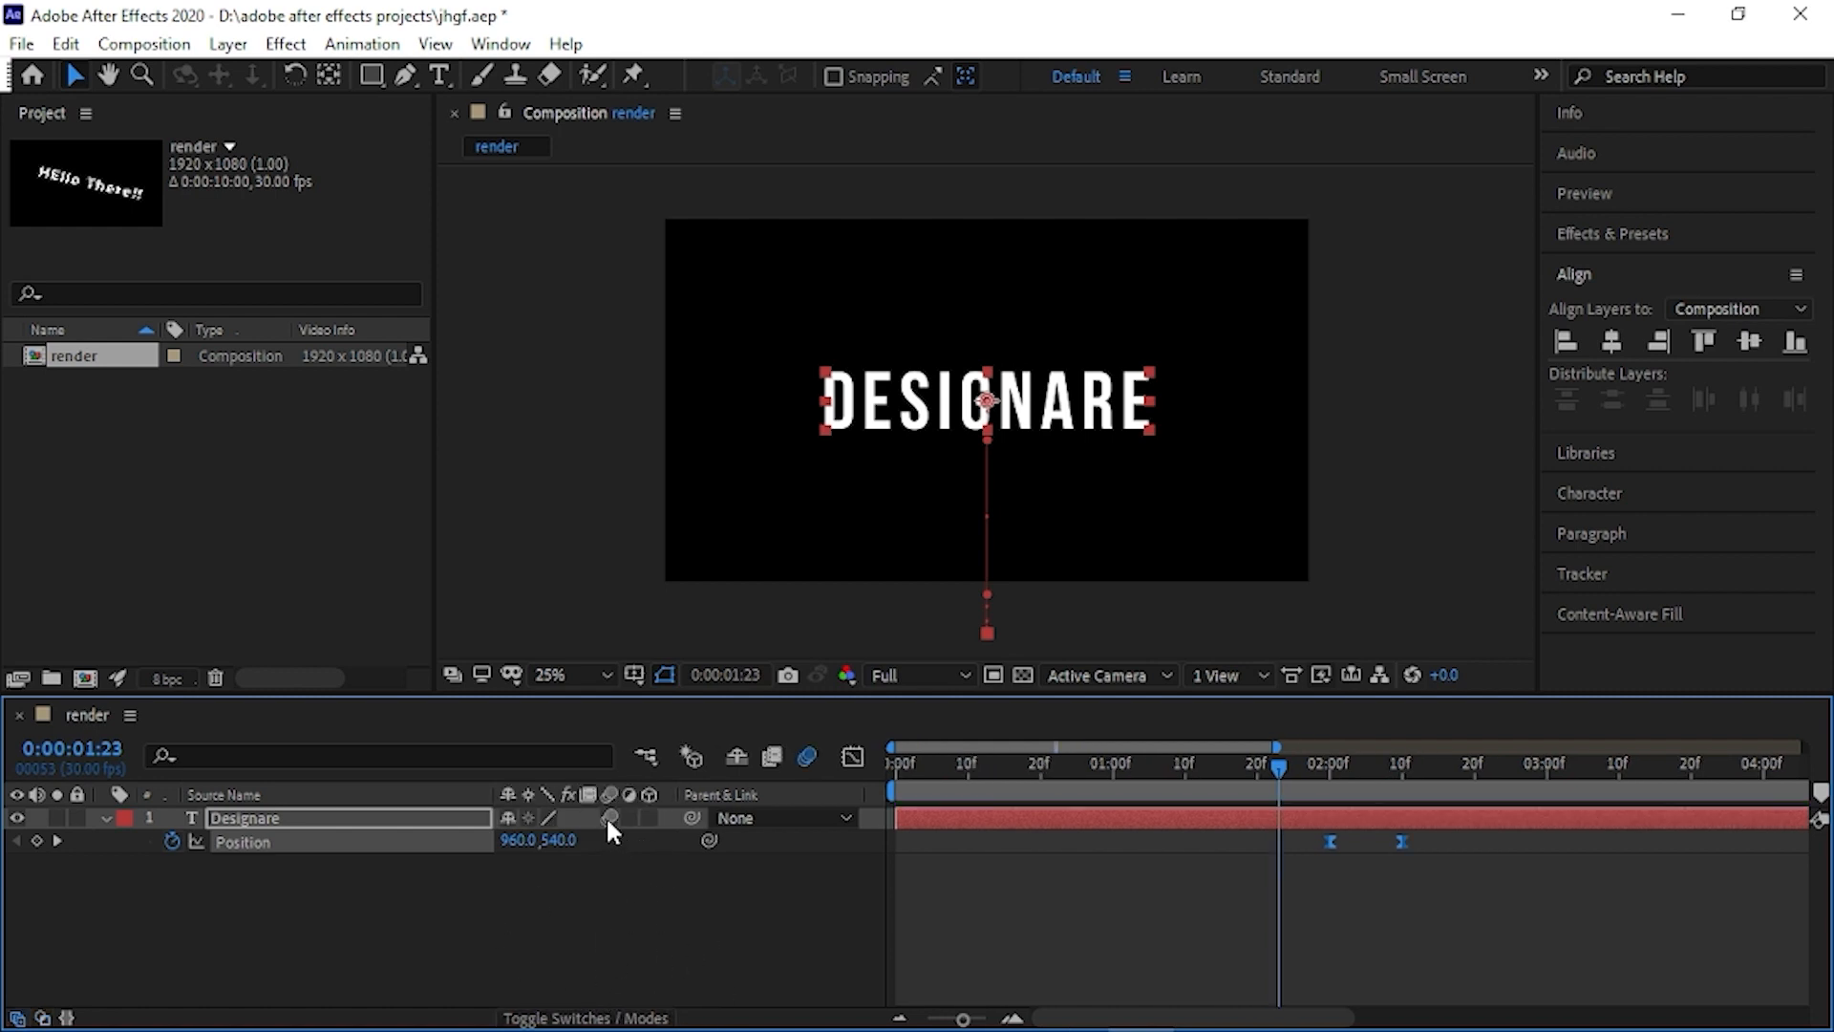
{"action": "left_click_drag", "start_coordinate": [1270, 770], "coordinate": [875, 772]}
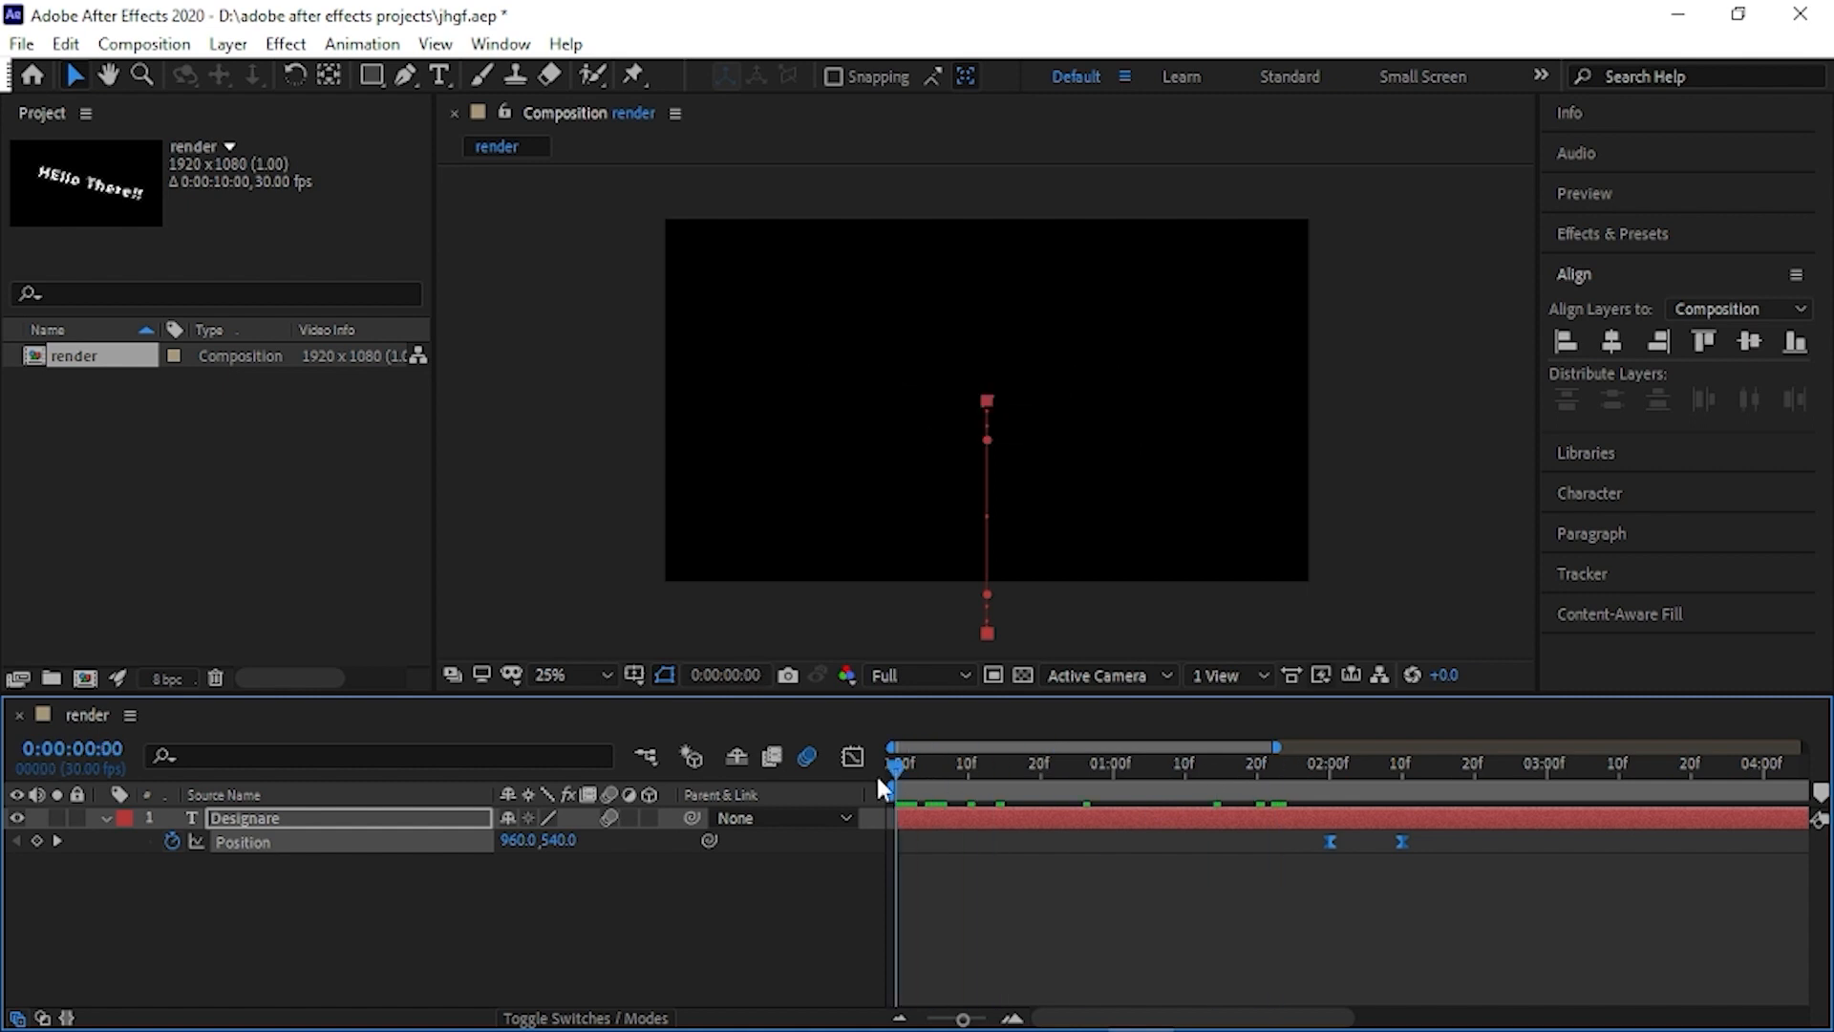
{"action": "key", "text": "space"}
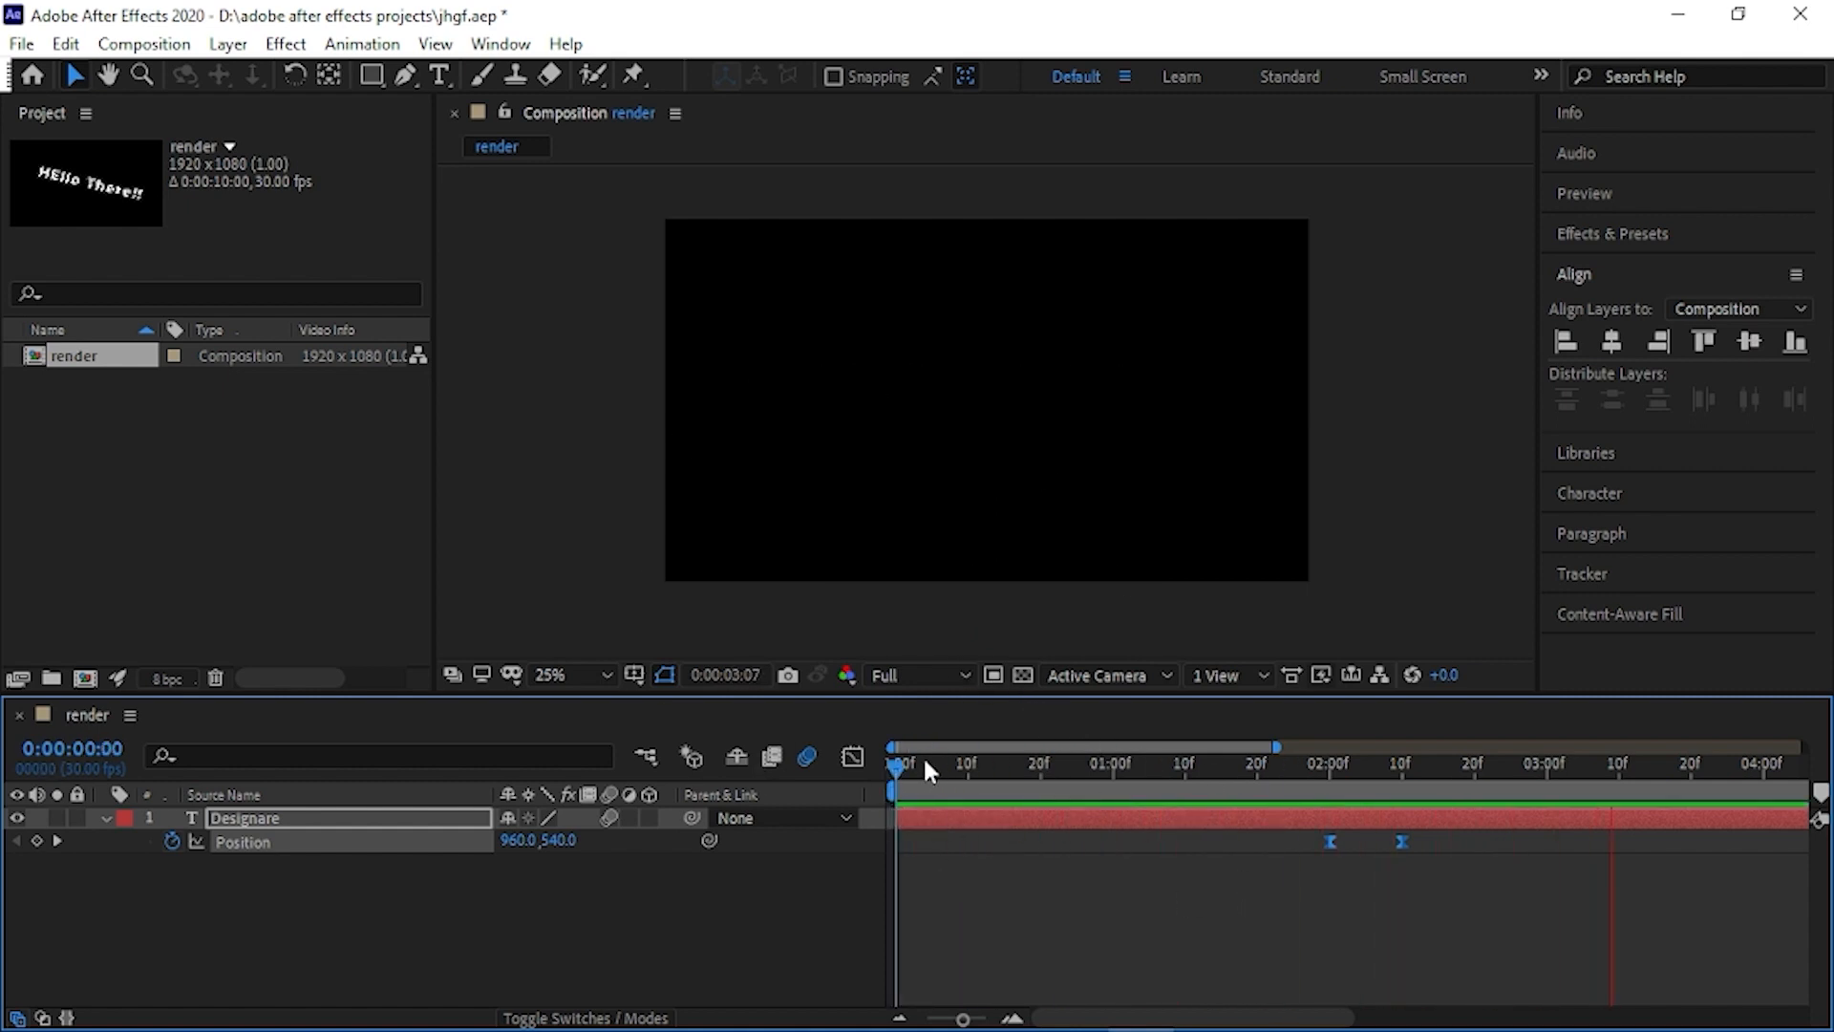
{"action": "left_click_drag", "start_coordinate": [923, 760], "coordinate": [1370, 776]}
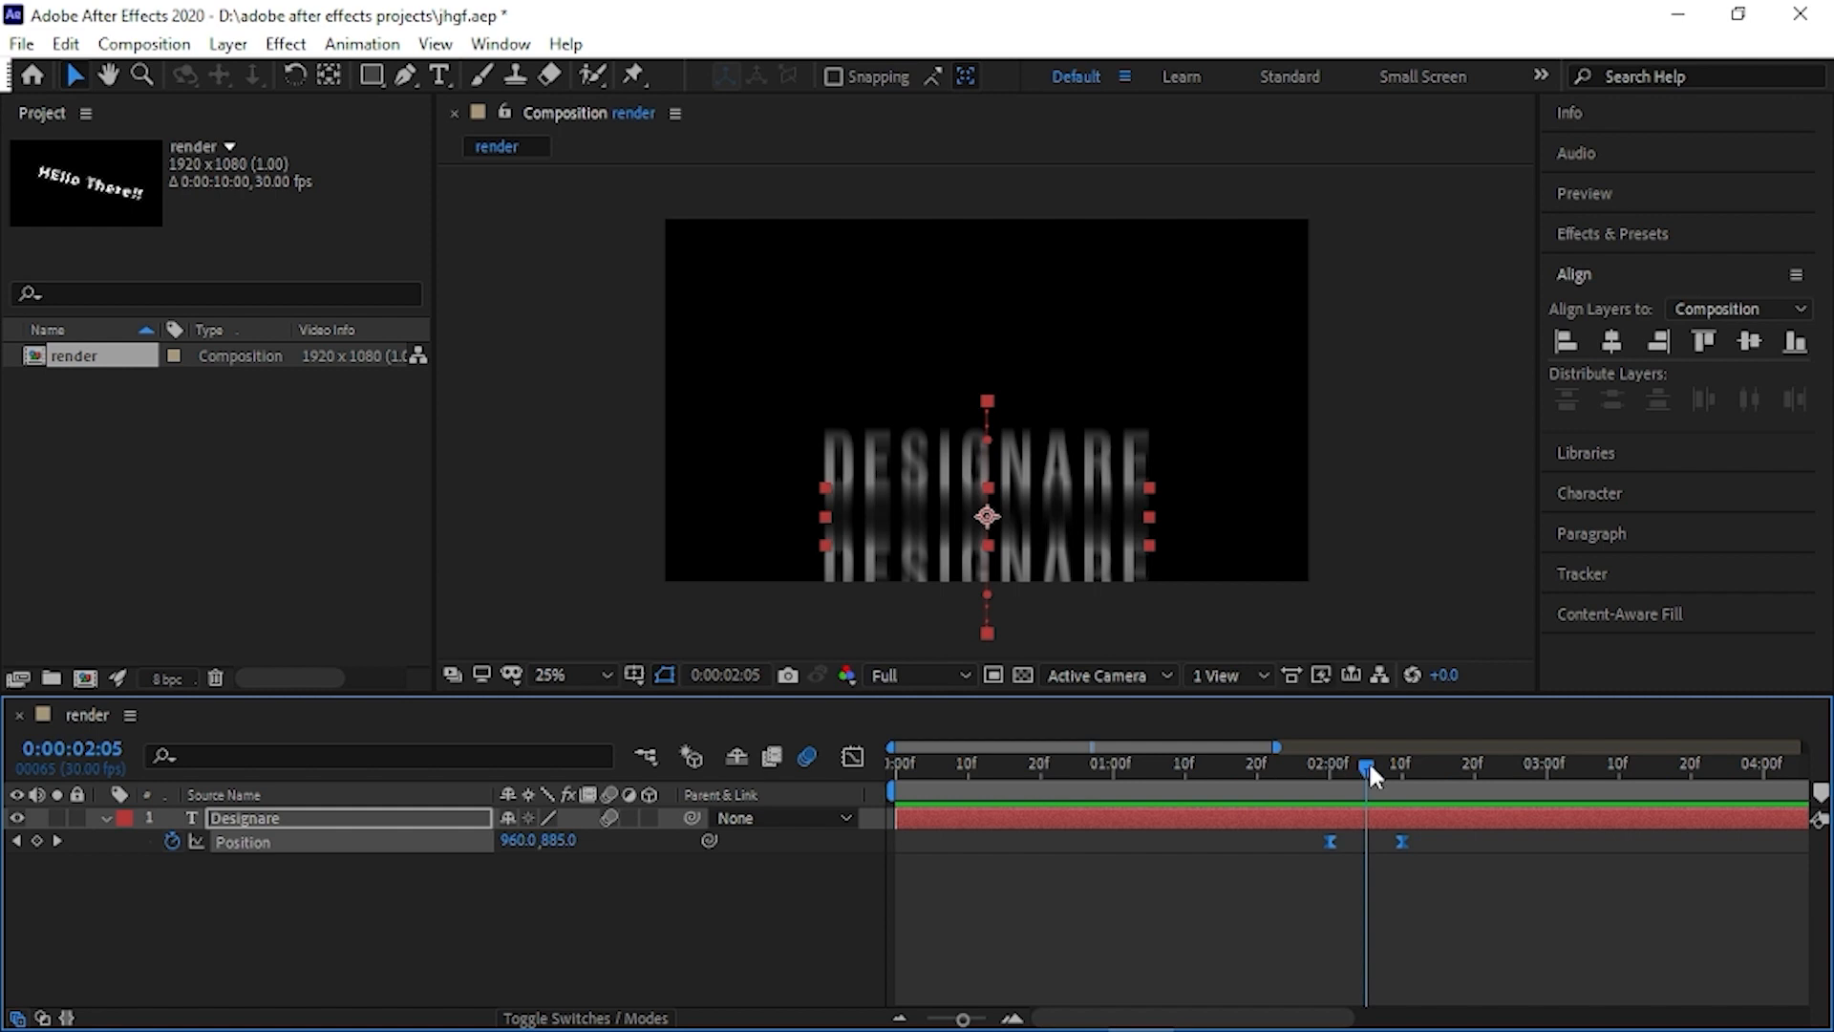
{"action": "left_click_drag", "start_coordinate": [1368, 761], "coordinate": [864, 755]}
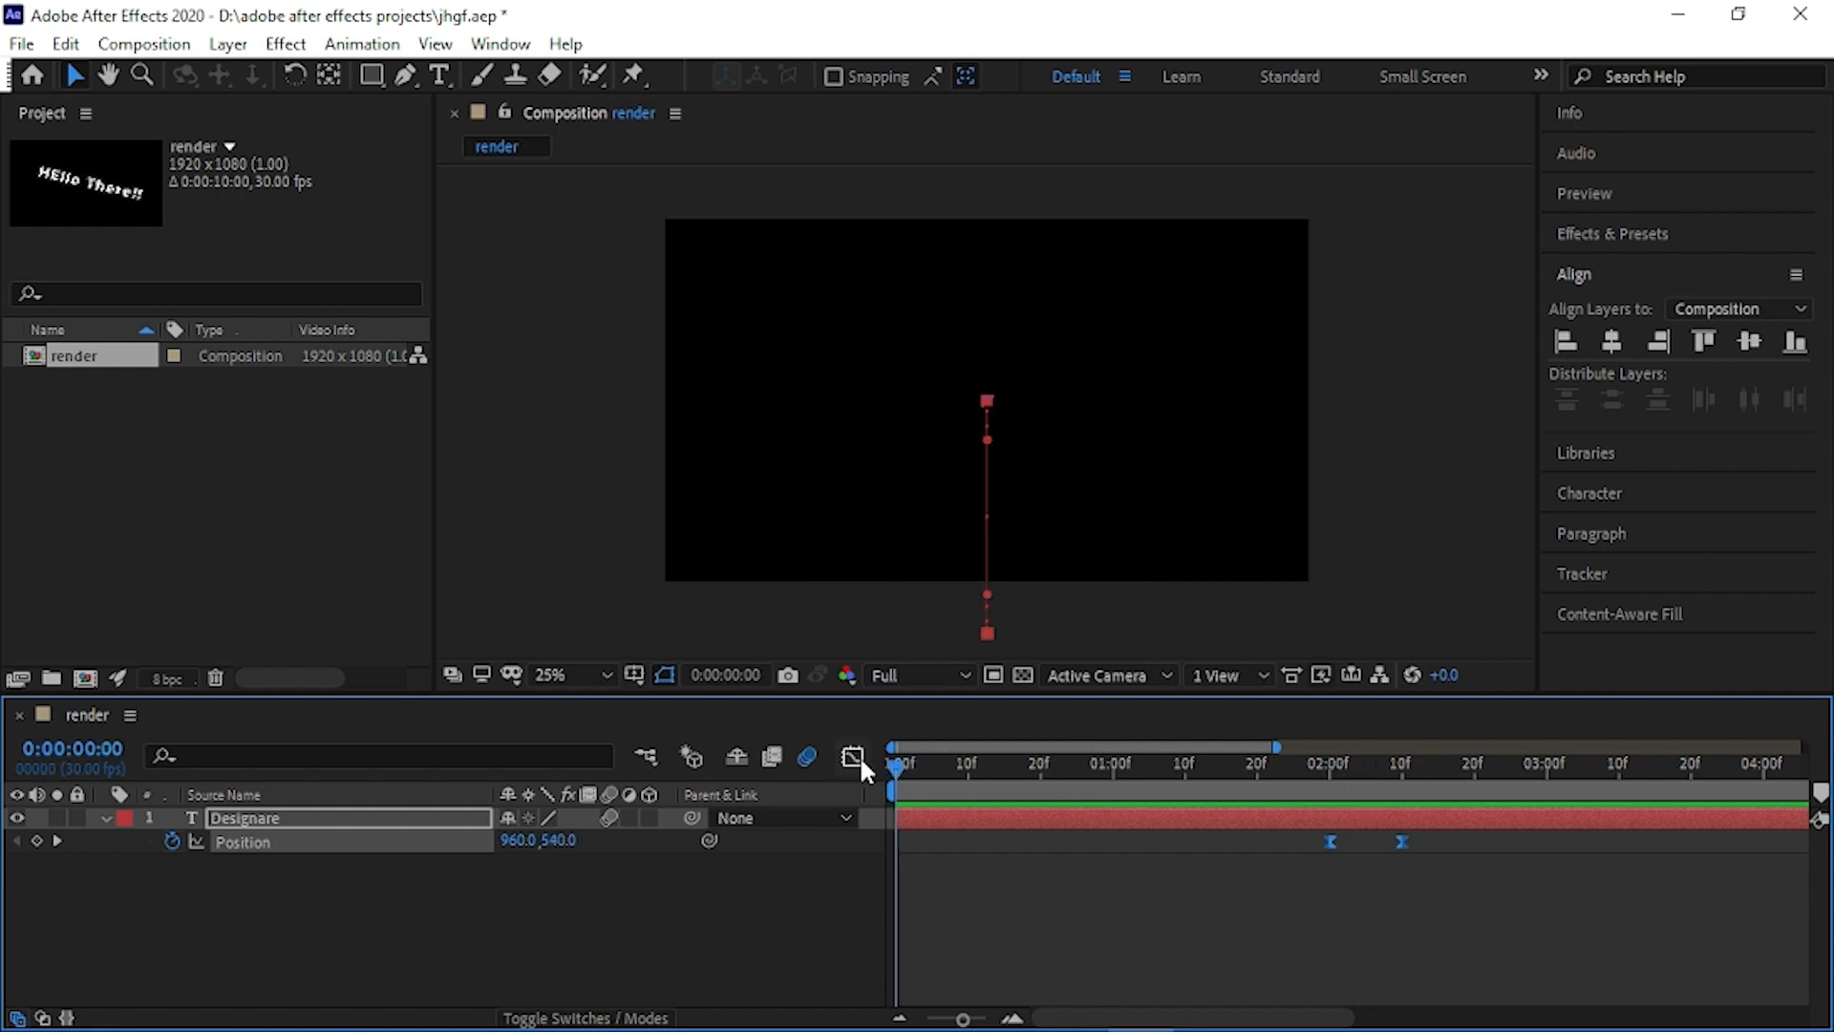